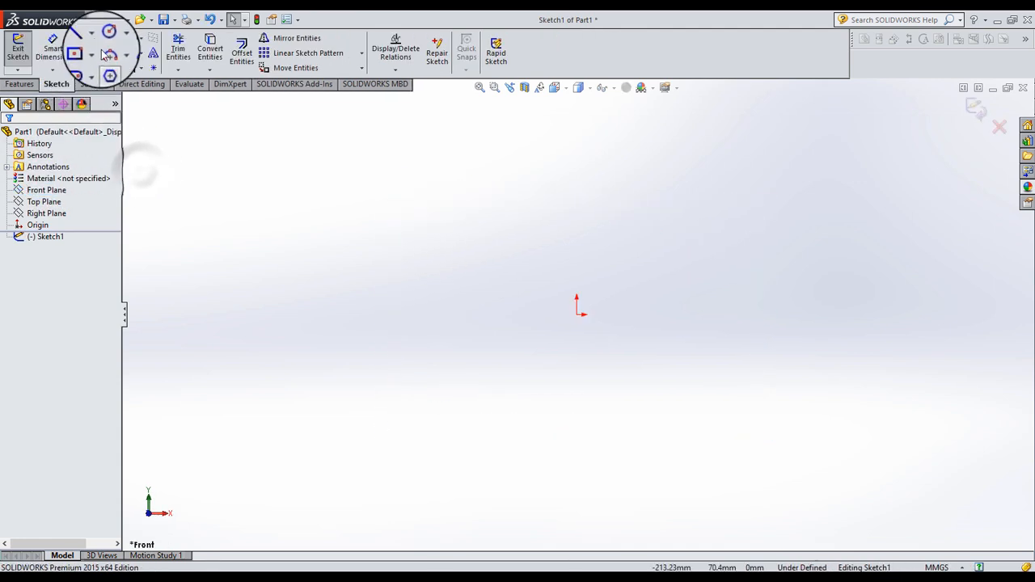
Sketch a vertical construction centerline about 83 mm long upward from the origin.
{"action": "left_click", "coordinate": [91, 39]}
{"action": "left_click", "coordinate": [109, 73]}
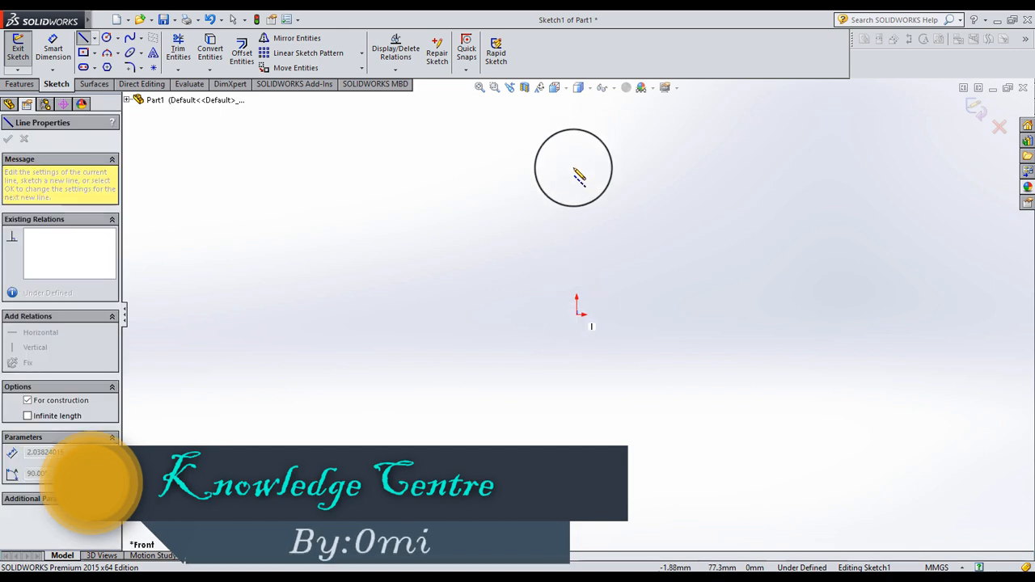
{"action": "left_click", "coordinate": [577, 145]}
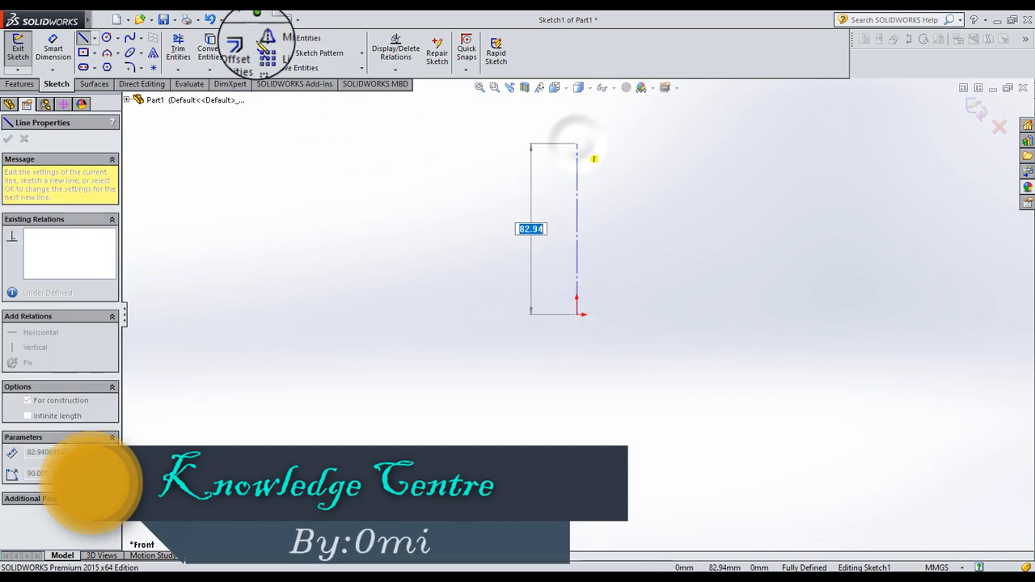
{"action": "left_click", "coordinate": [233, 20]}
{"action": "left_click", "coordinate": [296, 140]}
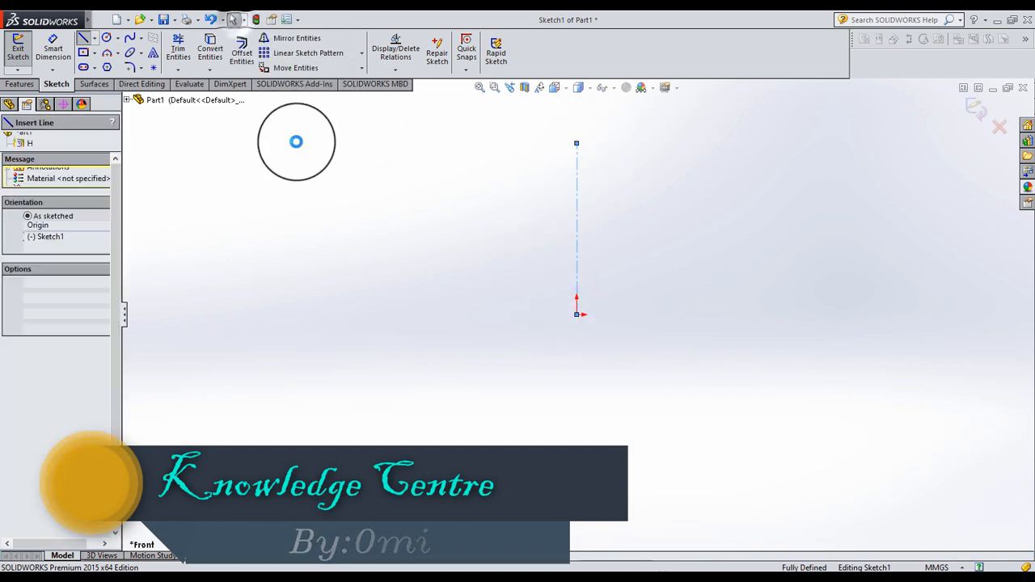
Sketch a stepped line chain about 87 mm wide and 28 mm high, from level with the origin up to the centerline.
{"action": "left_click", "coordinate": [83, 38]}
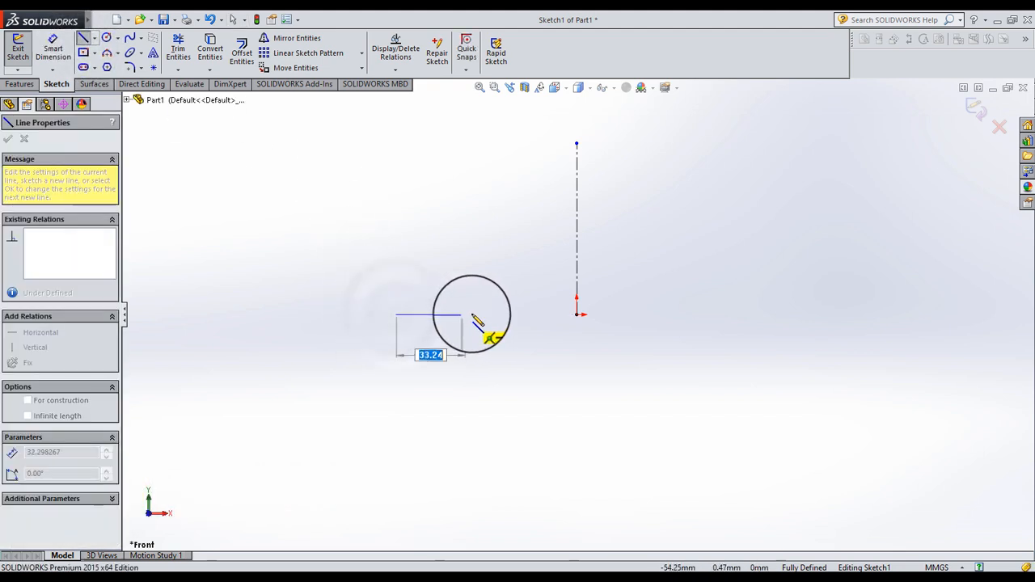
{"action": "left_click", "coordinate": [473, 314]}
{"action": "left_click", "coordinate": [473, 256]}
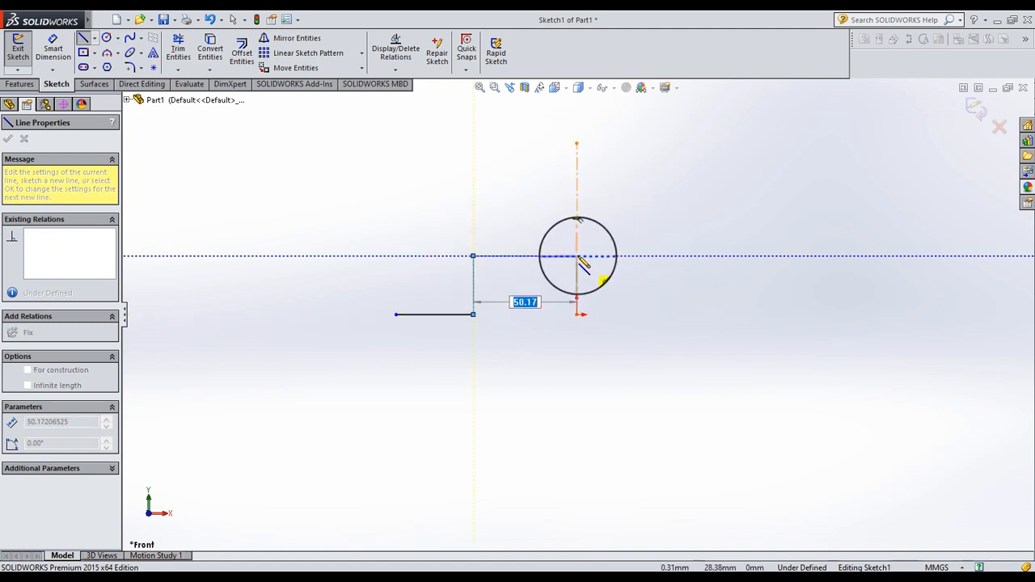
{"action": "left_click", "coordinate": [576, 256]}
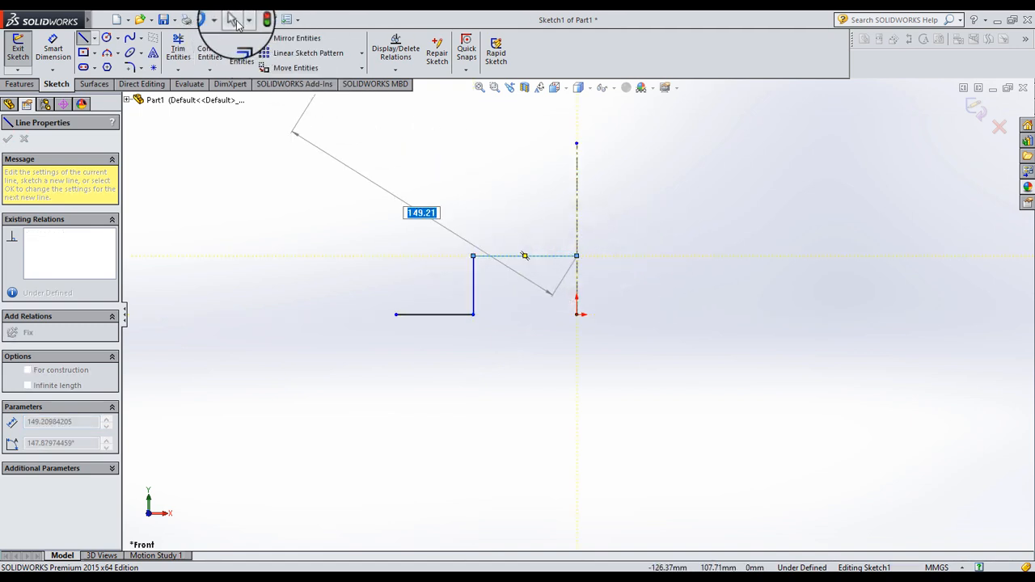
{"action": "key", "text": "Escape"}
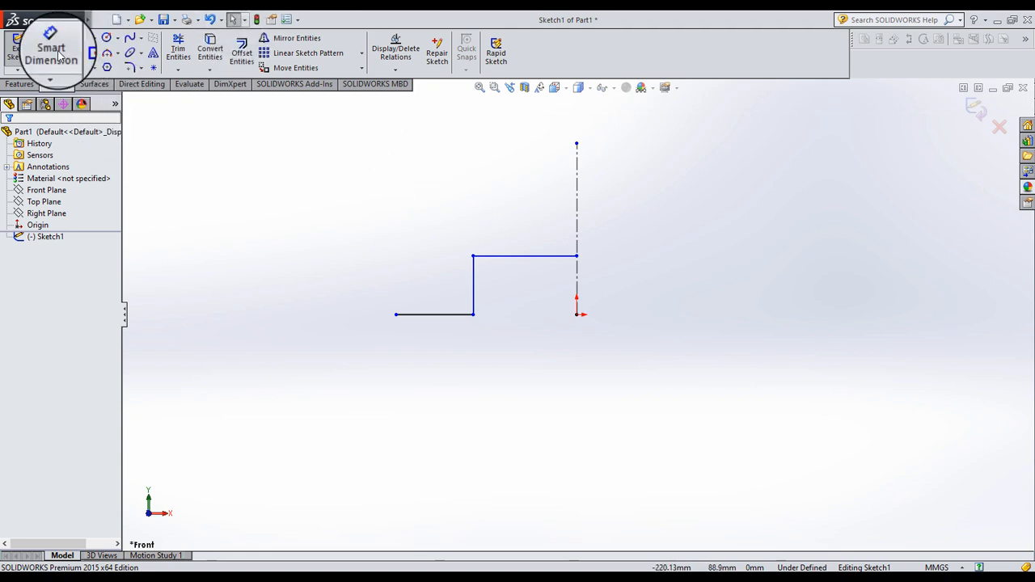
Dimension the distance from the profile's outer left endpoint to the centerline as 292/2 mm.
{"action": "left_click", "coordinate": [52, 50]}
{"action": "left_click", "coordinate": [395, 314]}
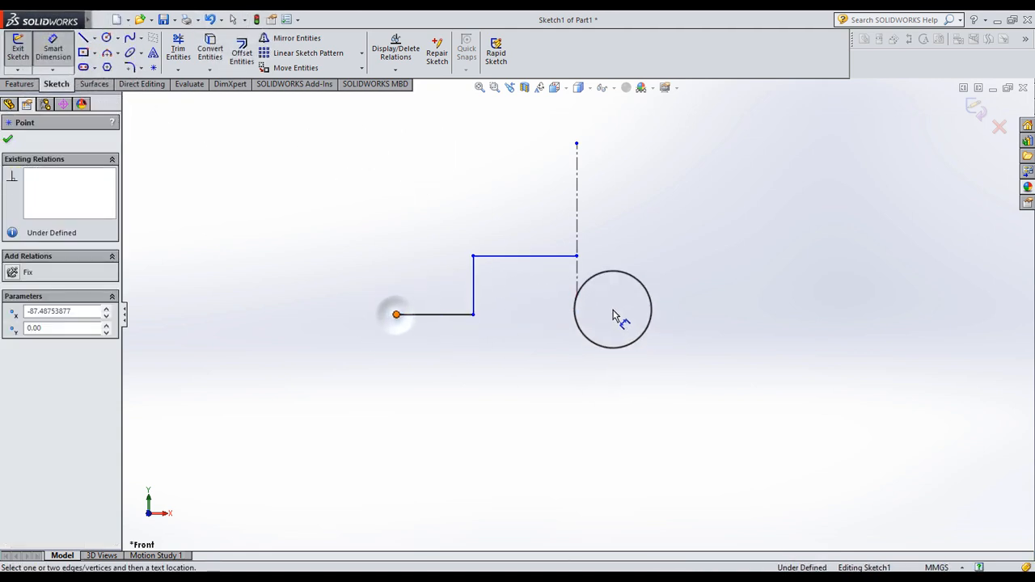
{"action": "left_click", "coordinate": [576, 278]}
{"action": "left_click", "coordinate": [503, 368]}
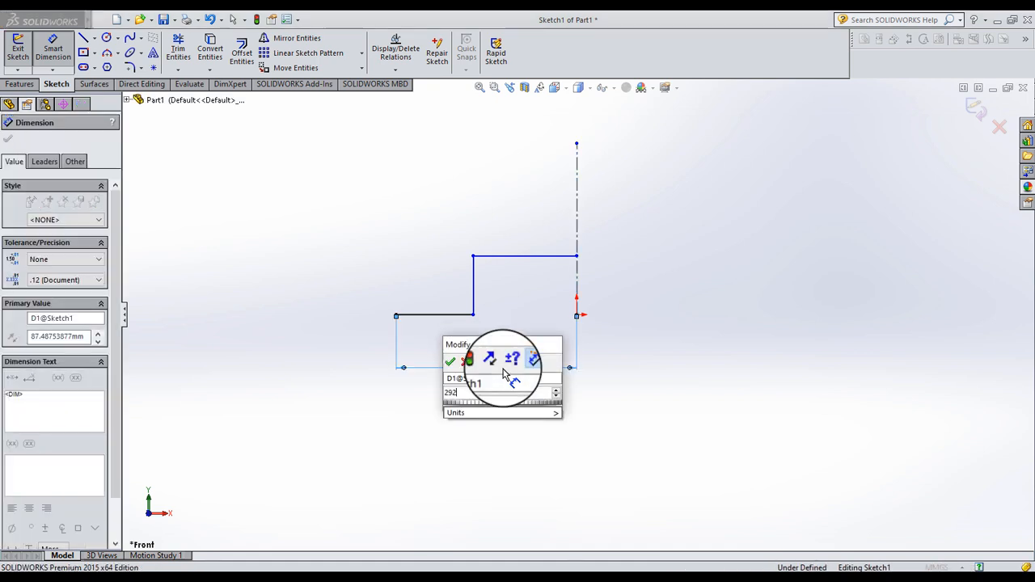
{"action": "type", "text": "292/2"}
{"action": "key", "text": "Return"}
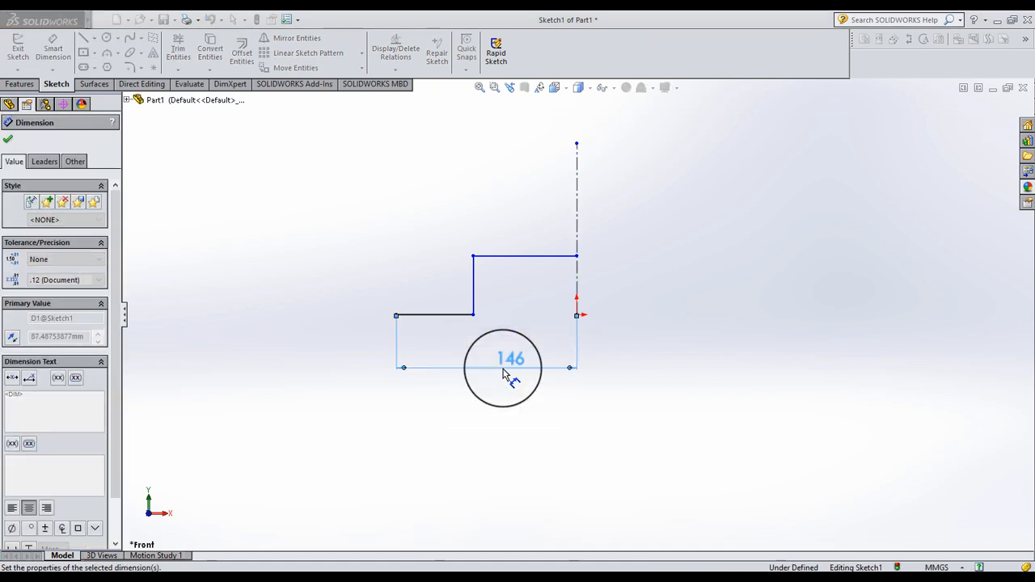
Dimension the distance from the profile's vertical line to the centerline as 184/2 mm.
{"action": "left_click", "coordinate": [473, 279]}
{"action": "left_click", "coordinate": [577, 274]}
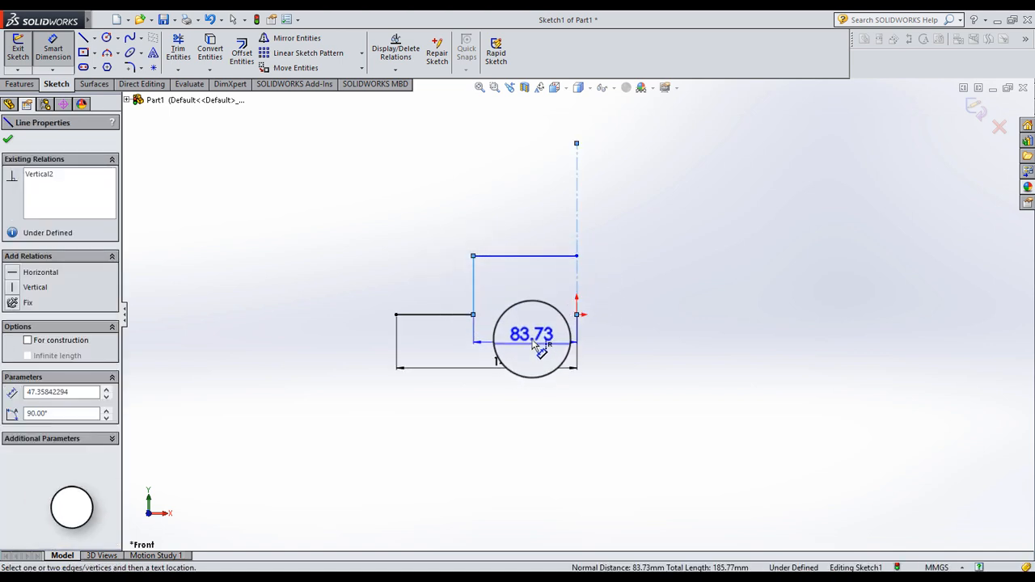
{"action": "left_click", "coordinate": [533, 339]}
{"action": "type", "text": "1"}
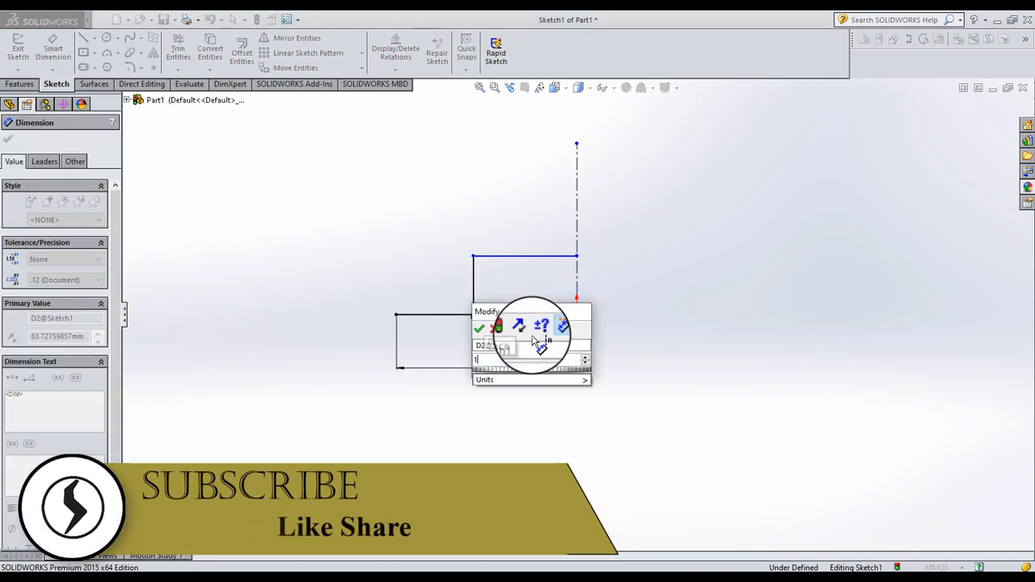
{"action": "type", "text": "84/2"}
{"action": "key", "text": "Return"}
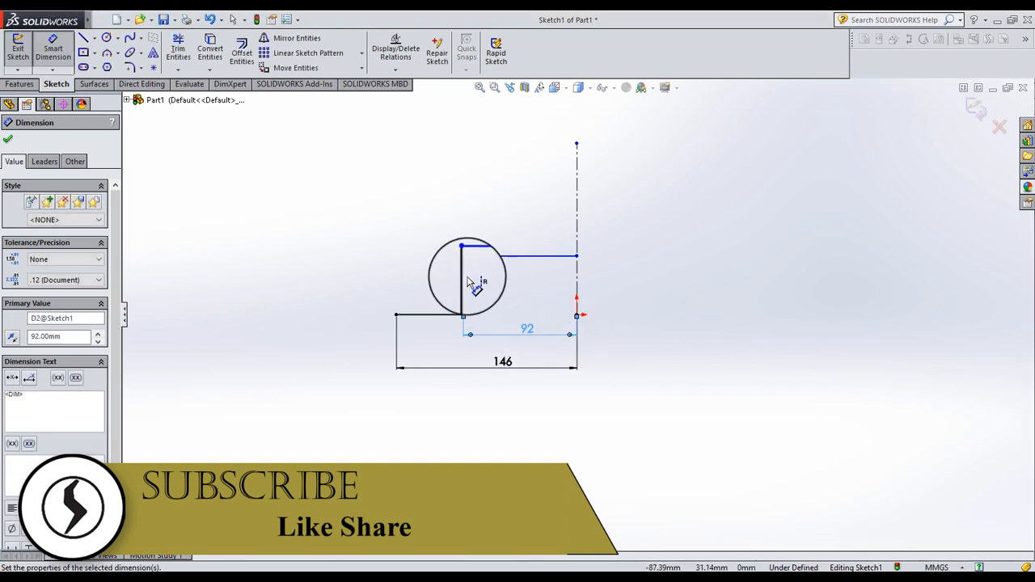
Dimension the length of the profile's vertical line as 35 mm.
{"action": "left_click", "coordinate": [465, 282]}
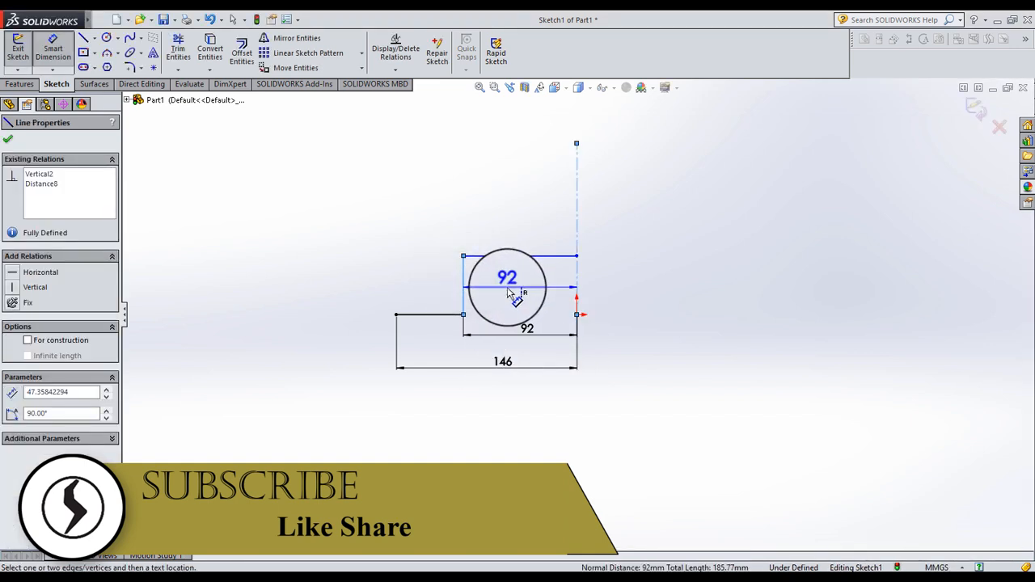
{"action": "key", "text": "Escape"}
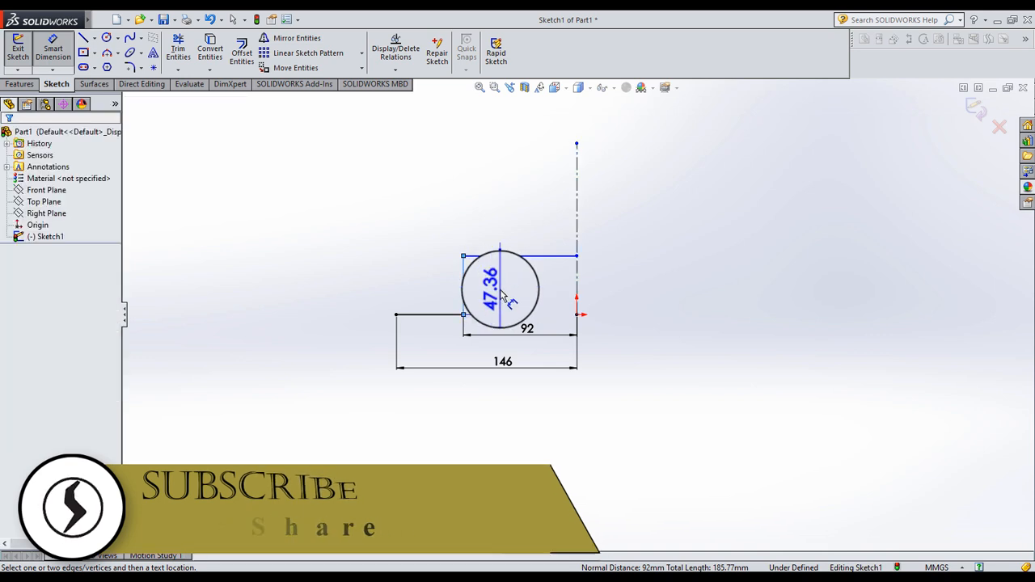
{"action": "left_click", "coordinate": [502, 296]}
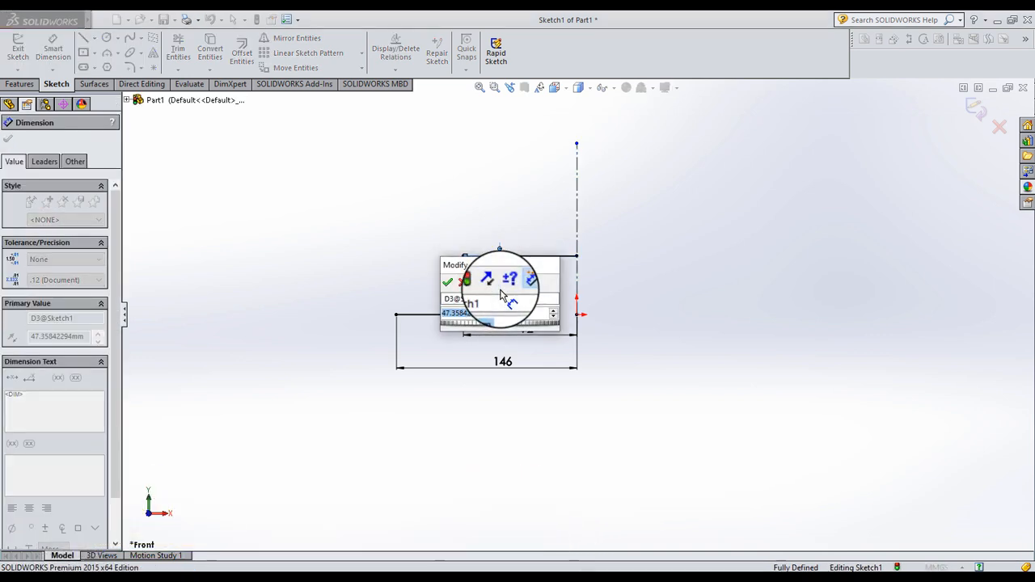
{"action": "type", "text": "35"}
{"action": "key", "text": "Return"}
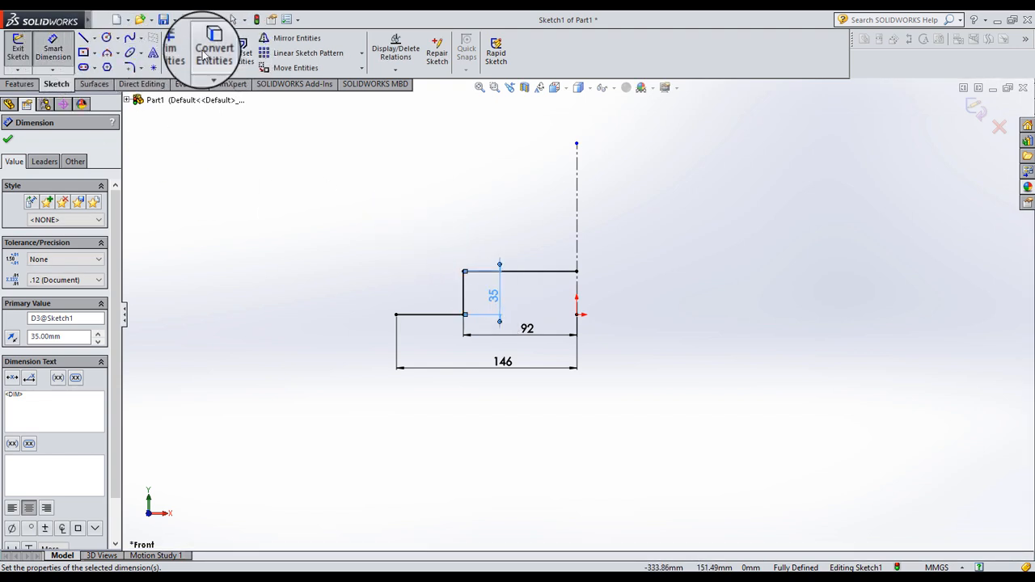
Apply 10 mm sketch fillets to the two corners of the vertical line.
{"action": "left_click", "coordinate": [130, 68]}
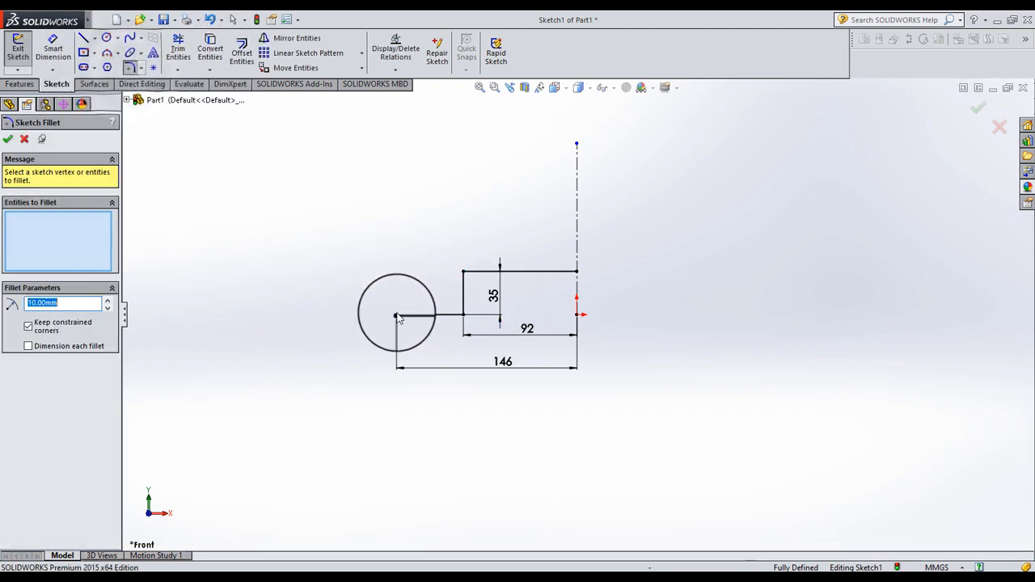
{"action": "left_click", "coordinate": [464, 316]}
{"action": "left_click", "coordinate": [464, 272]}
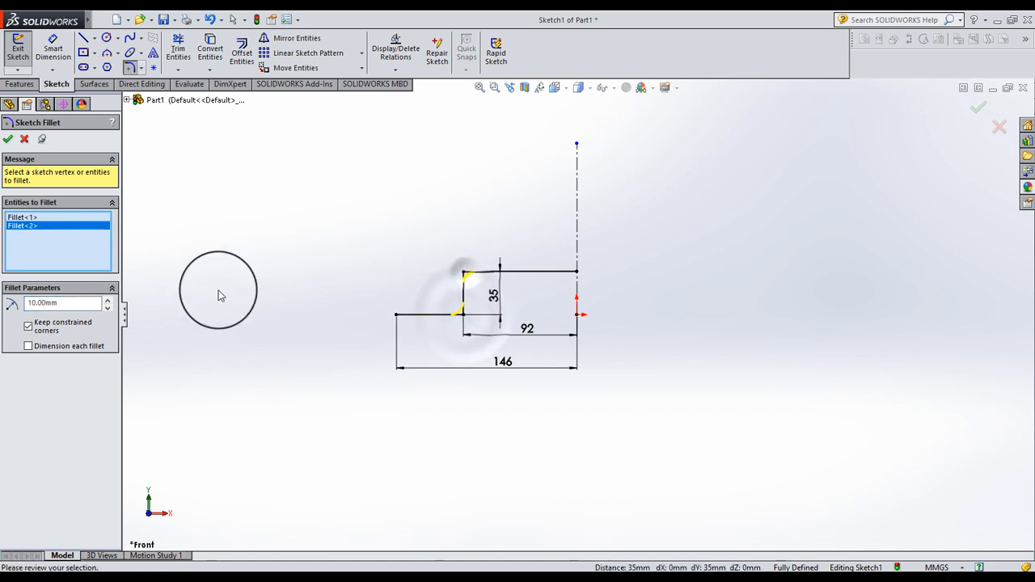
{"action": "left_click", "coordinate": [8, 139]}
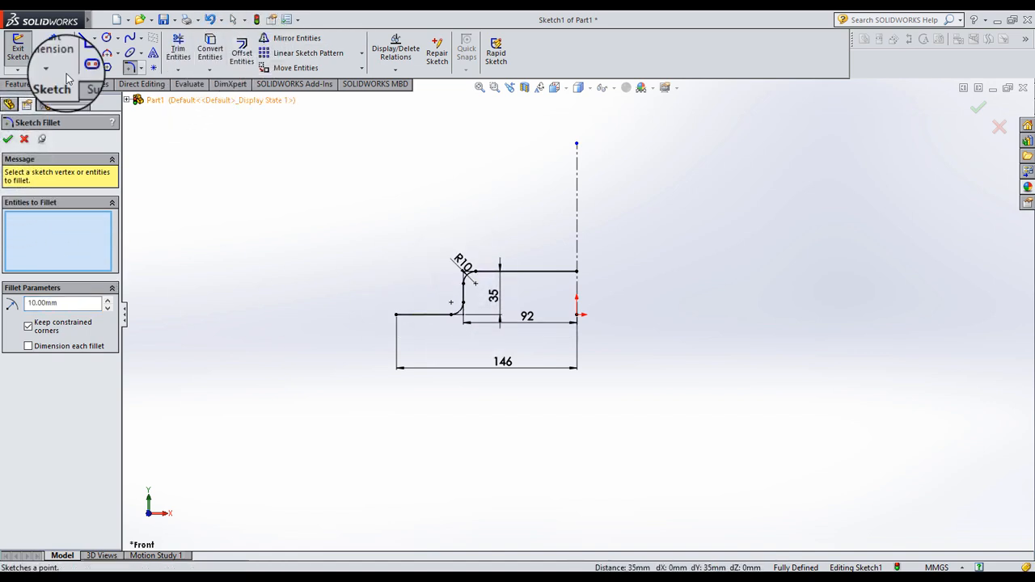
{"action": "left_click", "coordinate": [8, 139]}
Offset the whole profile chain toward its upper, outer side and set the offset distance to 6 mm.
{"action": "left_click", "coordinate": [235, 57]}
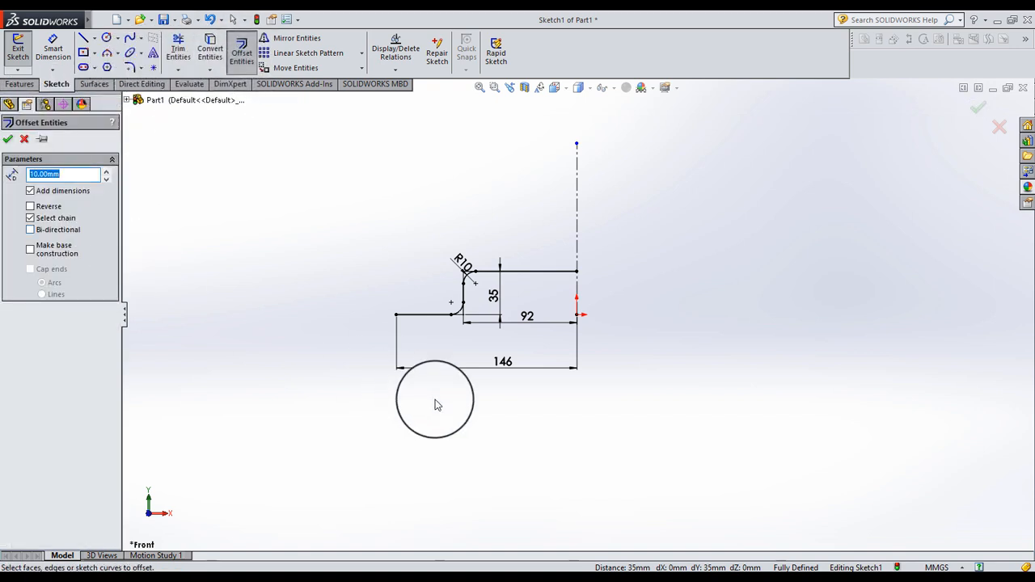
{"action": "left_click", "coordinate": [442, 317]}
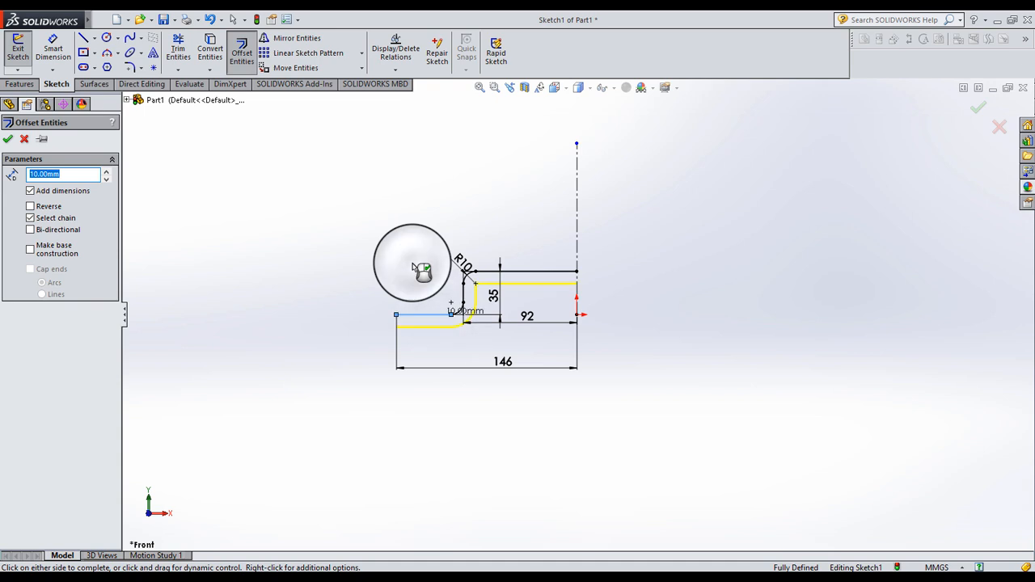
{"action": "left_click", "coordinate": [414, 268]}
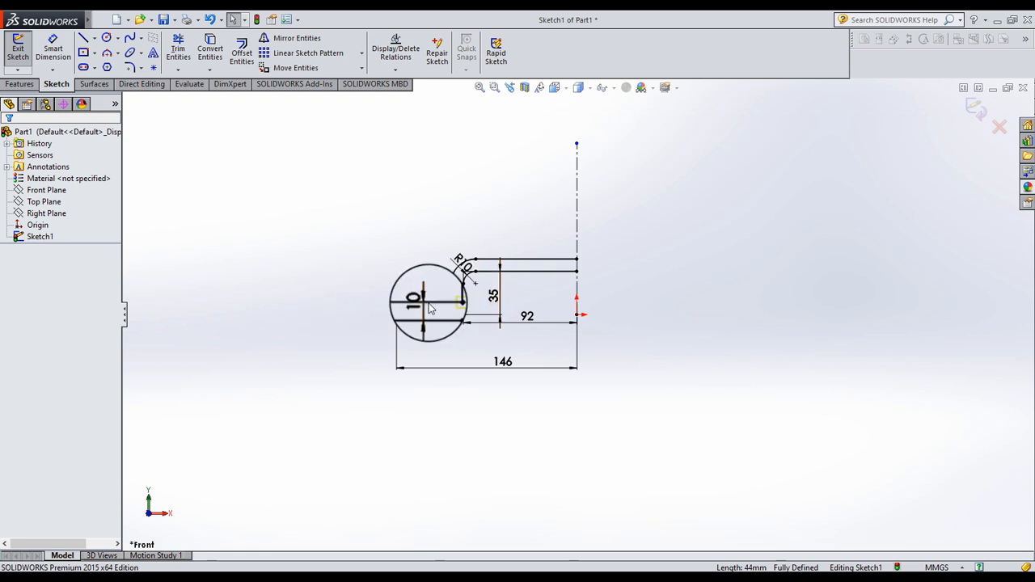
{"action": "double_click", "coordinate": [424, 304]}
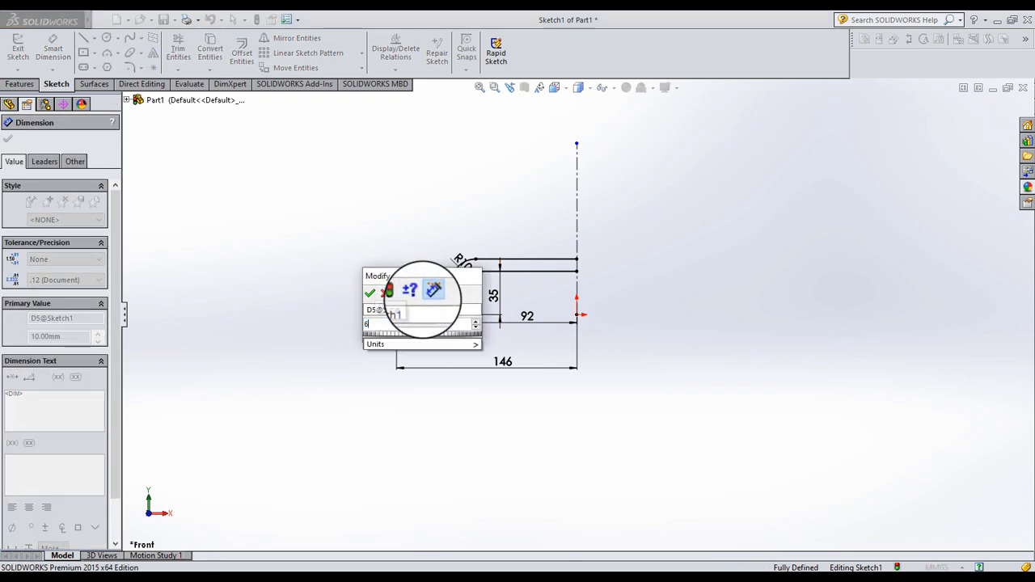
{"action": "type", "text": "6"}
{"action": "key", "text": "Return"}
{"action": "left_click", "coordinate": [453, 232]}
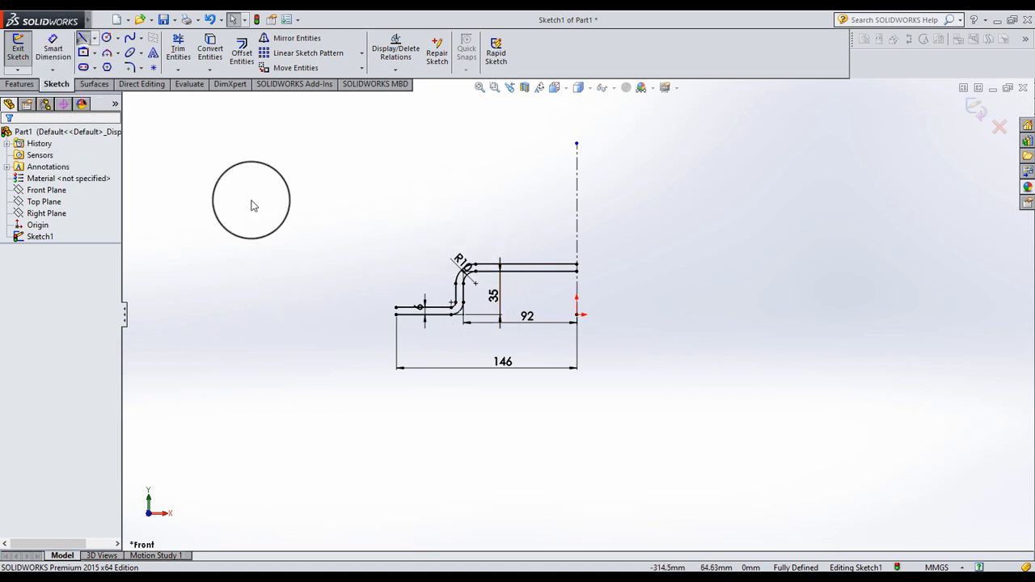
Close the left end of the profile with a short vertical line between the original and offset lines.
{"action": "key", "text": "l"}
{"action": "left_click", "coordinate": [397, 312]}
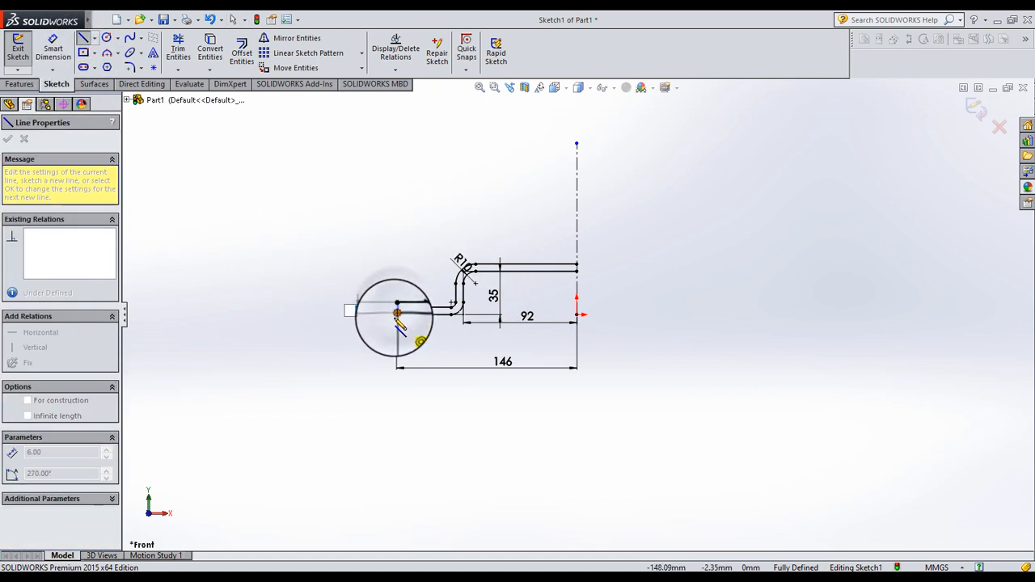
{"action": "left_click", "coordinate": [396, 315]}
{"action": "key", "text": "Escape"}
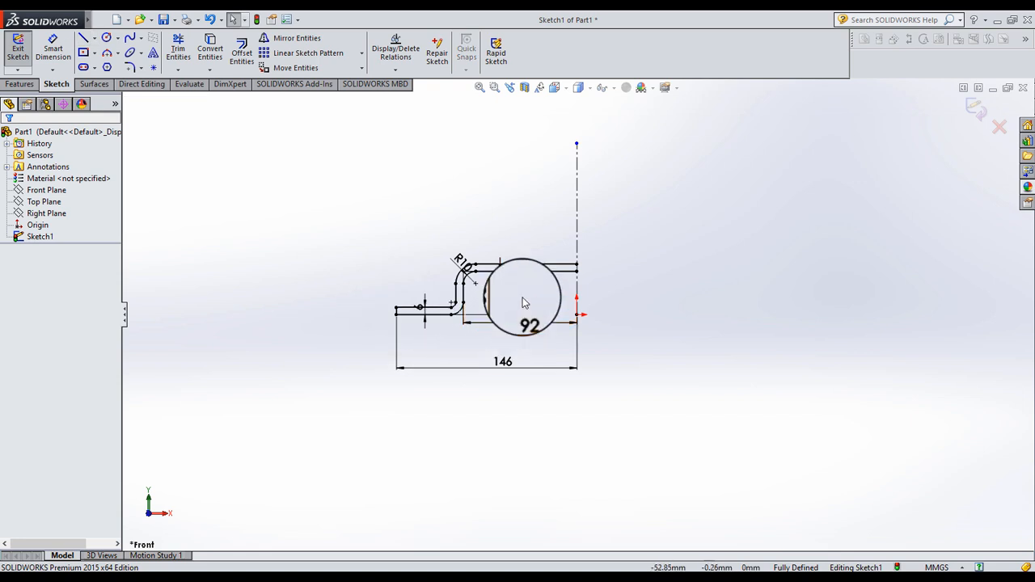
Mirror the closed half profile about the vertical centerline, leaving the centerline itself out of the mirrored entities.
{"action": "left_click", "coordinate": [293, 38]}
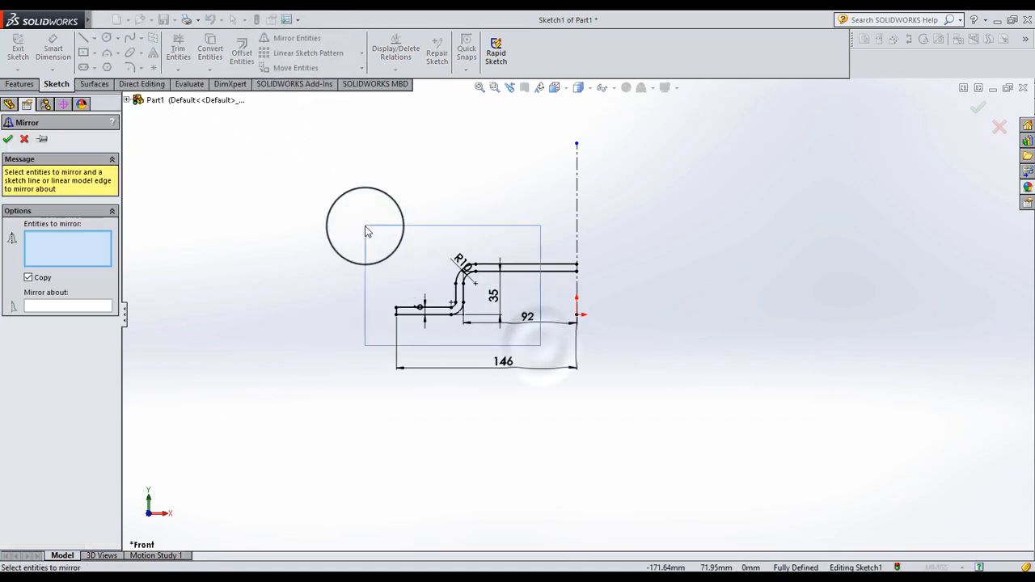
{"action": "left_click_drag", "start_coordinate": [365, 226], "coordinate": [365, 226]}
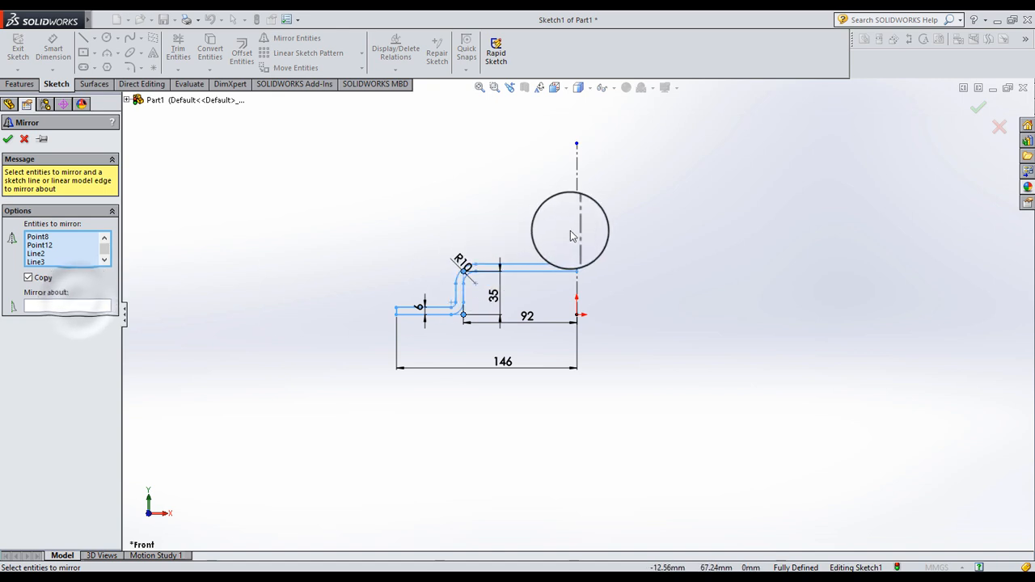
{"action": "left_click", "coordinate": [54, 304]}
{"action": "left_click", "coordinate": [45, 255]}
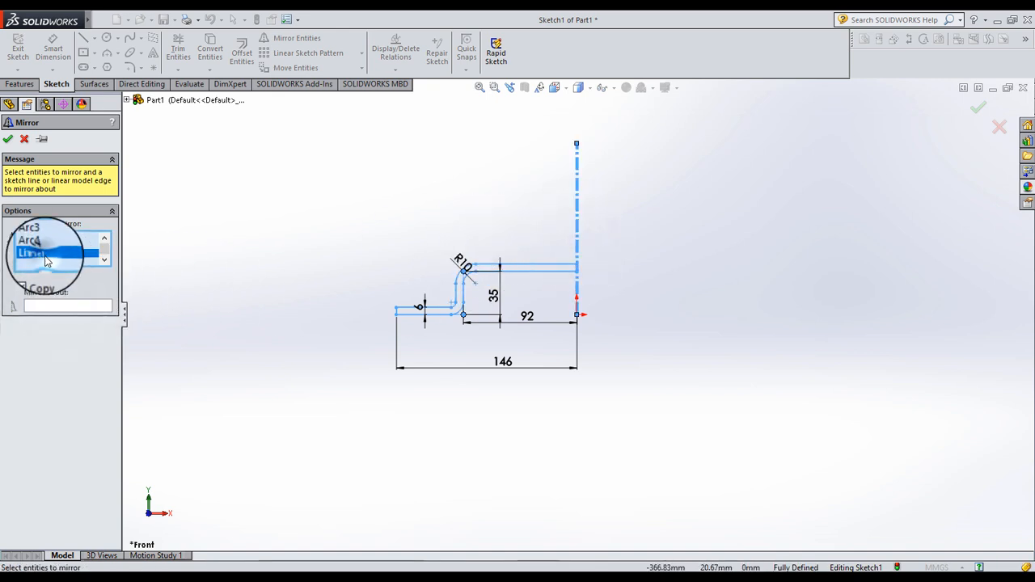
{"action": "right_click", "coordinate": [47, 257]}
{"action": "left_click", "coordinate": [76, 277]}
{"action": "left_click", "coordinate": [50, 305]}
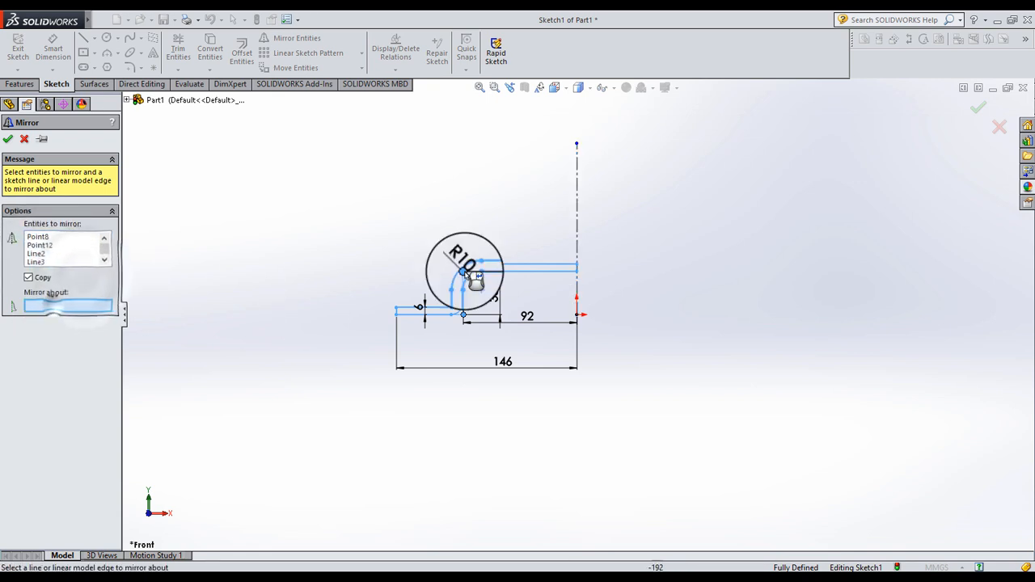
{"action": "left_click", "coordinate": [576, 240]}
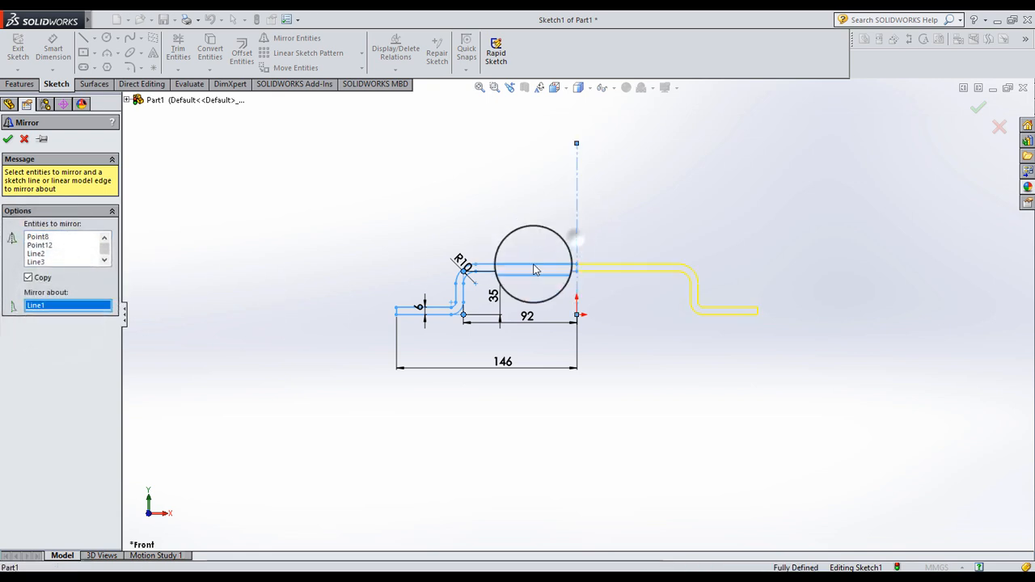
{"action": "left_click", "coordinate": [8, 139]}
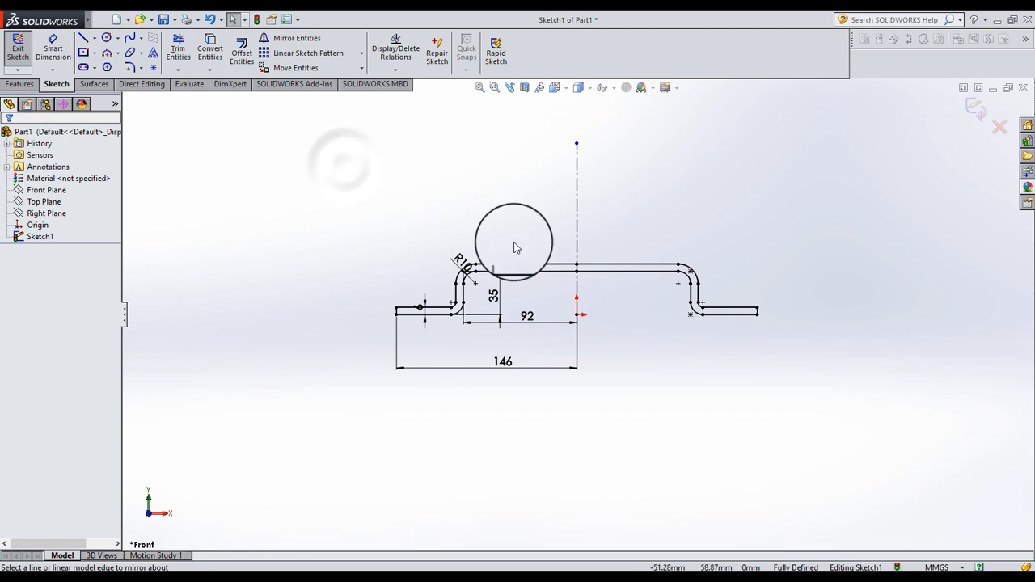
Extrude the hat-shaped profile 90 mm using the Mid Plane end condition.
{"action": "left_click", "coordinate": [16, 86]}
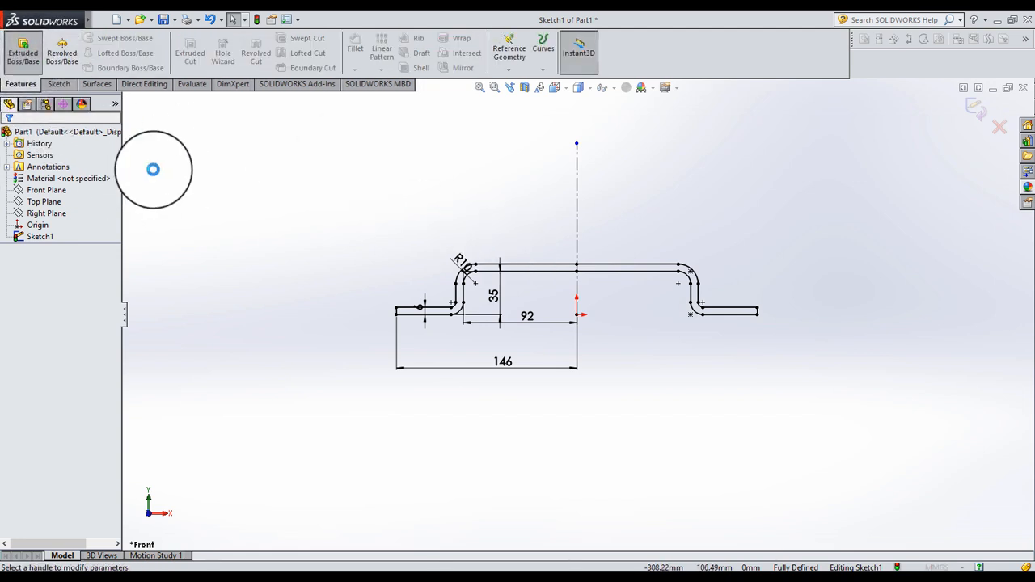
{"action": "left_click", "coordinate": [68, 214]}
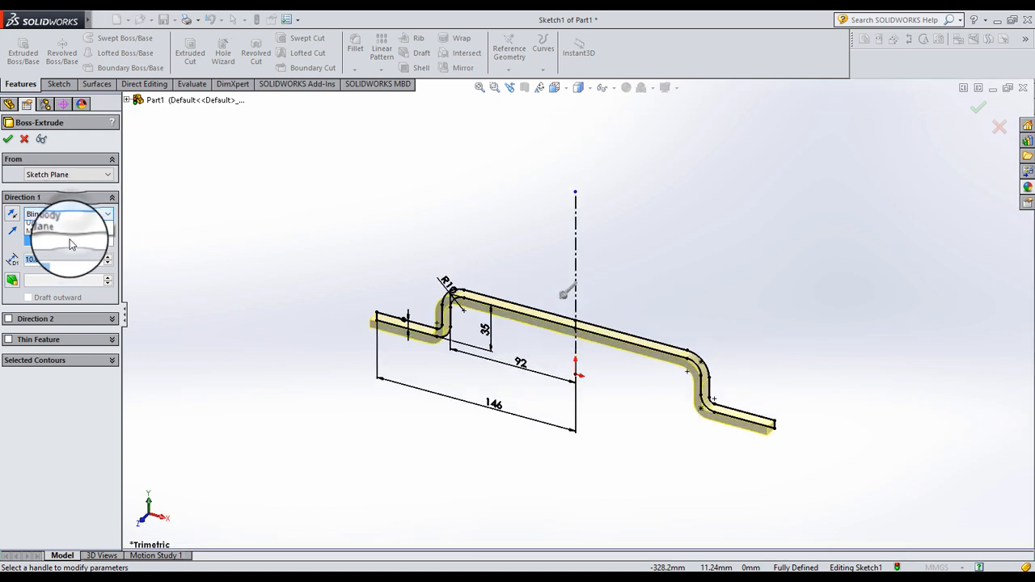
{"action": "left_click", "coordinate": [69, 267]}
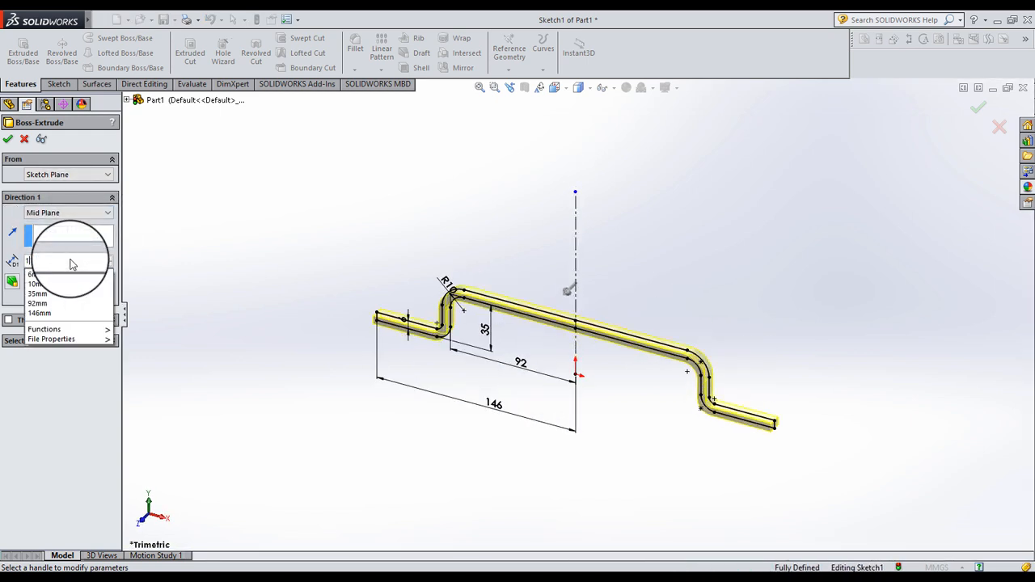
{"action": "left_click", "coordinate": [70, 263]}
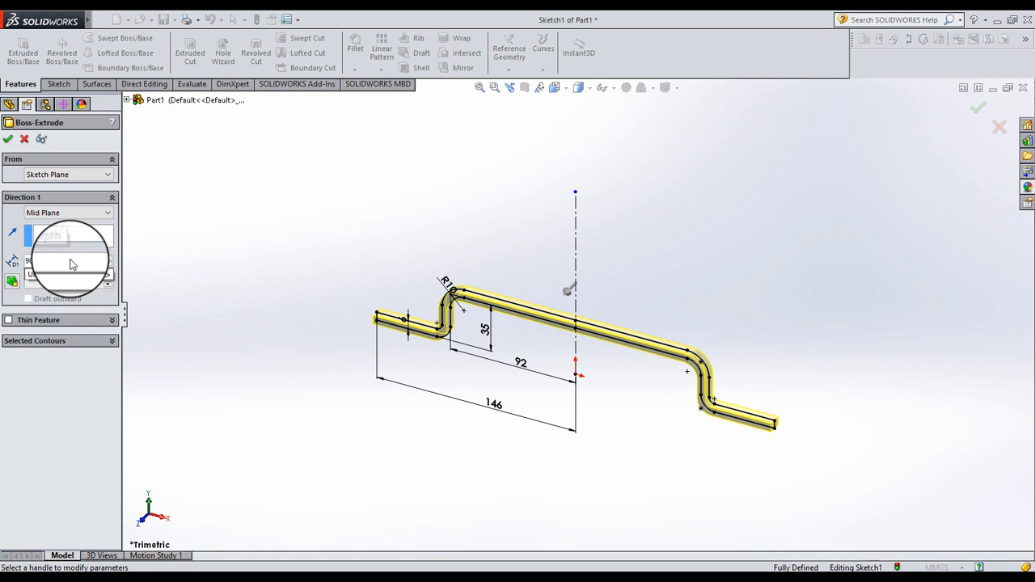
{"action": "left_click", "coordinate": [10, 139]}
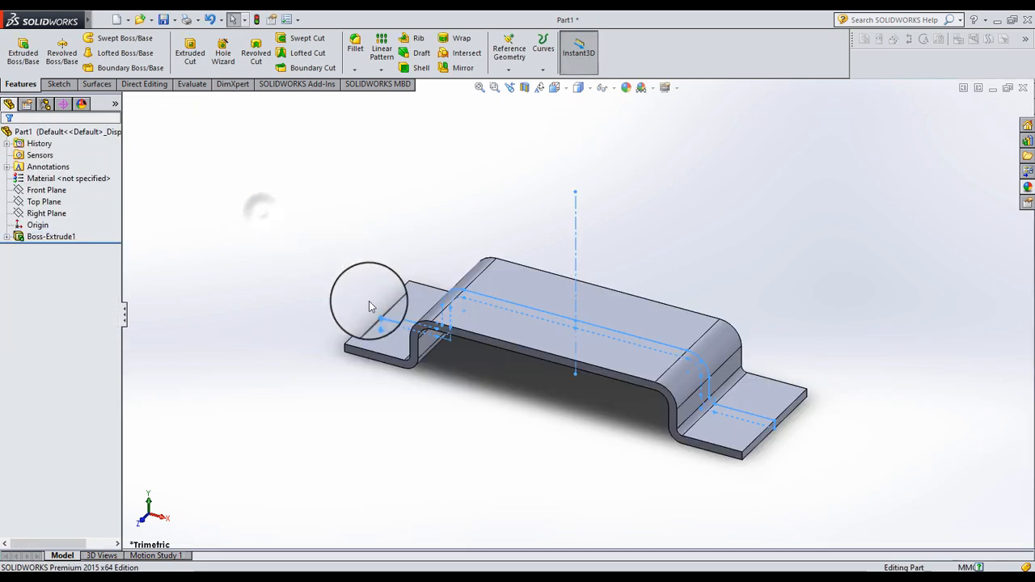
Start a sketch on the left flange's upper face and draw a vertical construction line across the flange's full width.
{"action": "left_click", "coordinate": [421, 308]}
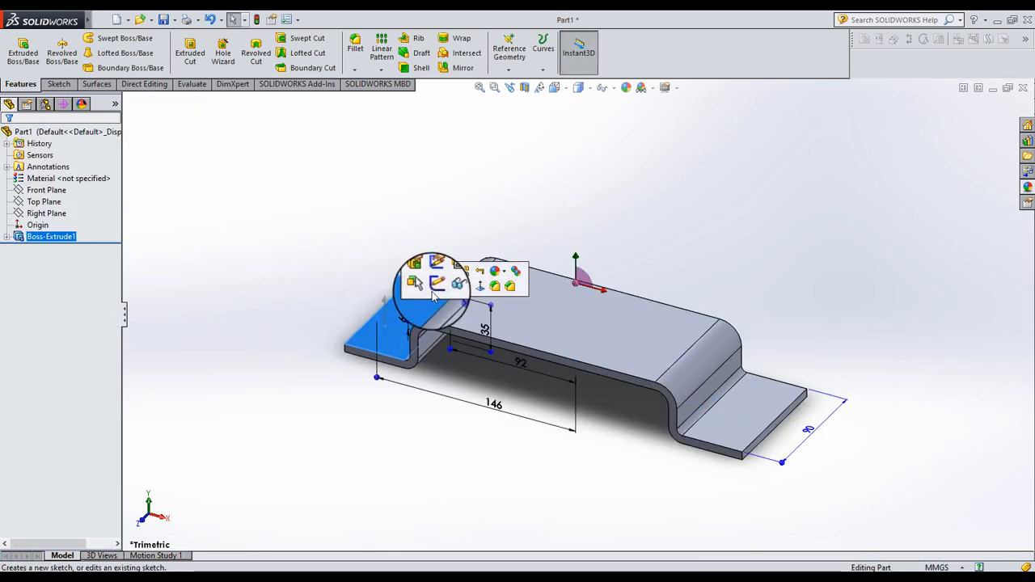
{"action": "left_click", "coordinate": [436, 284]}
{"action": "left_click", "coordinate": [554, 87]}
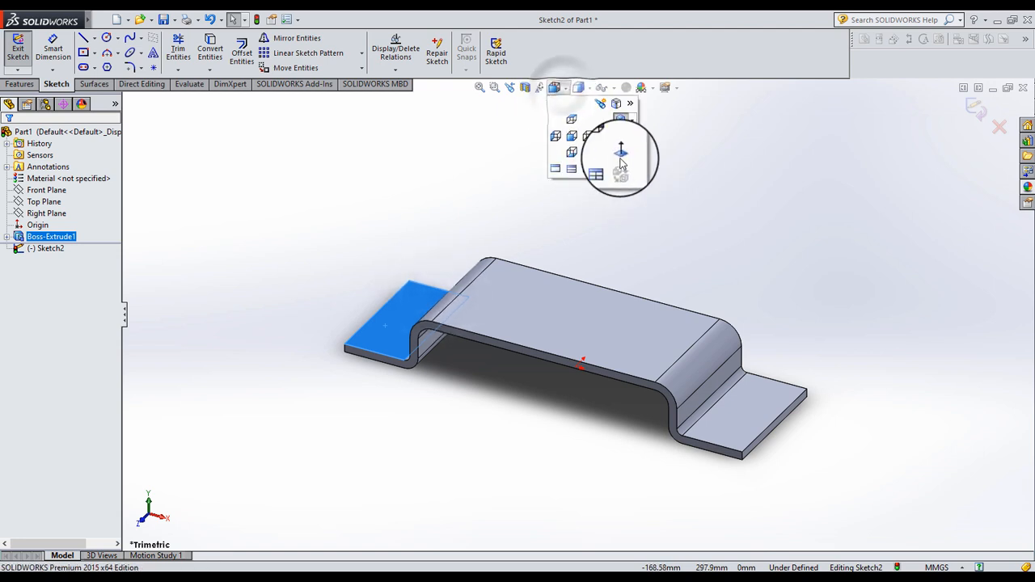
{"action": "left_click", "coordinate": [620, 156]}
{"action": "left_click", "coordinate": [220, 196]}
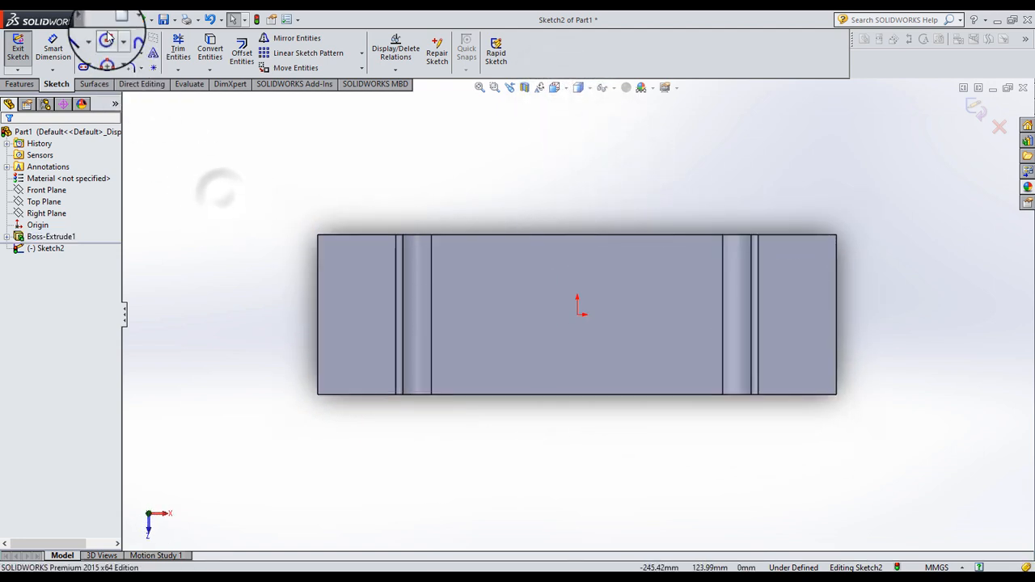
{"action": "left_click", "coordinate": [94, 38]}
{"action": "left_click", "coordinate": [109, 63]}
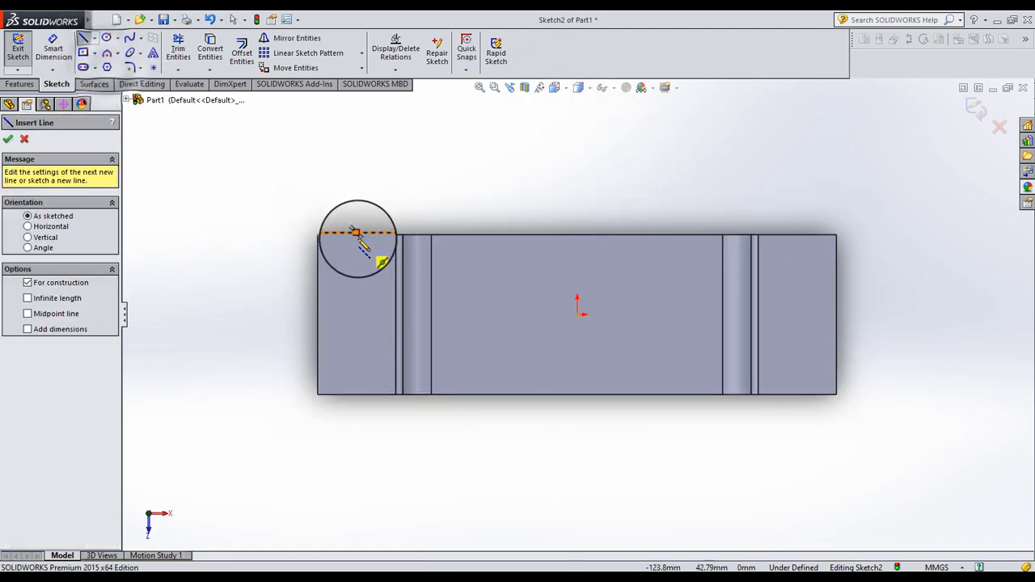
{"action": "left_click", "coordinate": [344, 235]}
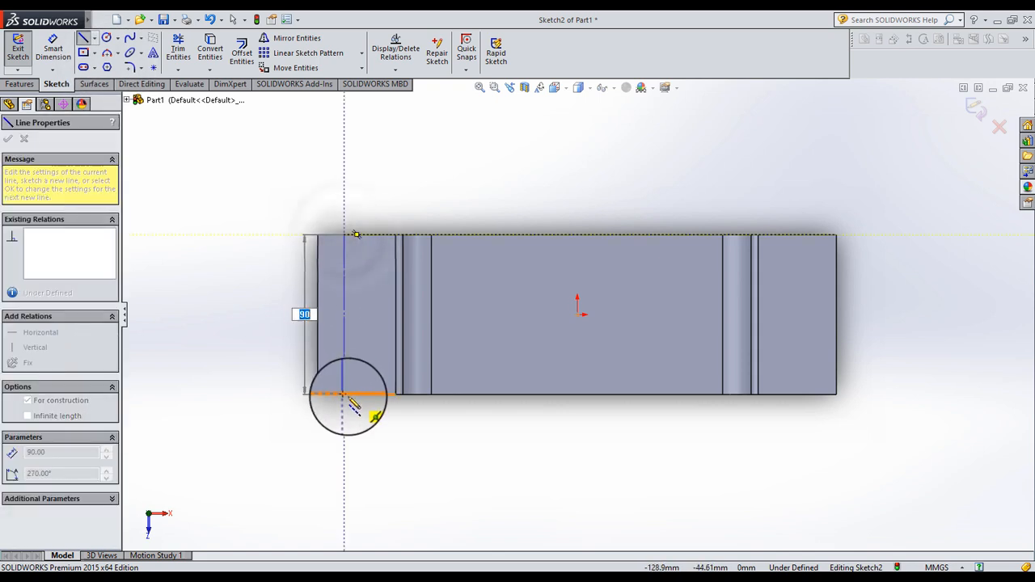
{"action": "left_click", "coordinate": [344, 395]}
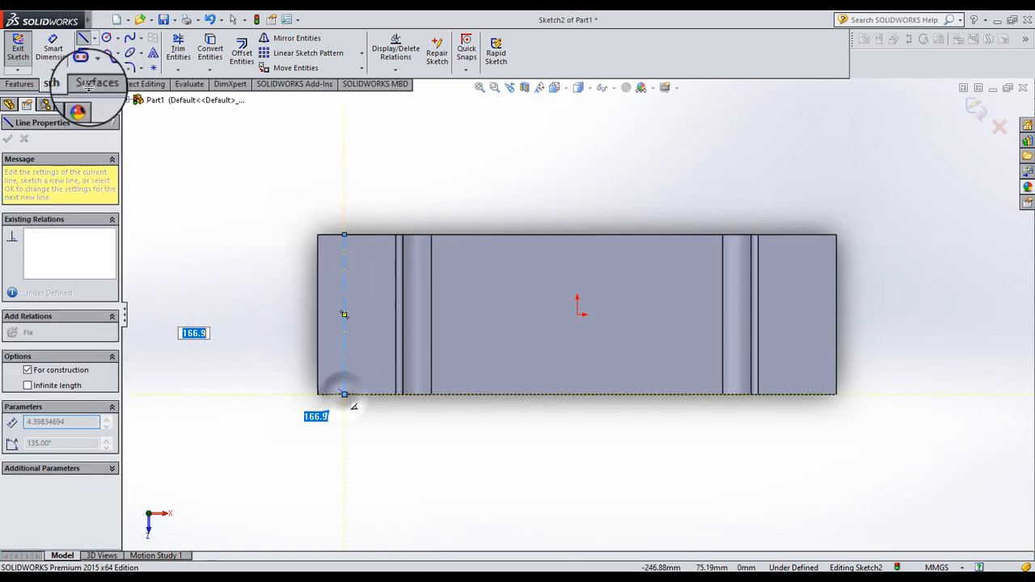
Dimension the vertical construction line 20 mm from the flange's outer edge.
{"action": "left_click", "coordinate": [52, 50]}
{"action": "left_click", "coordinate": [318, 275]}
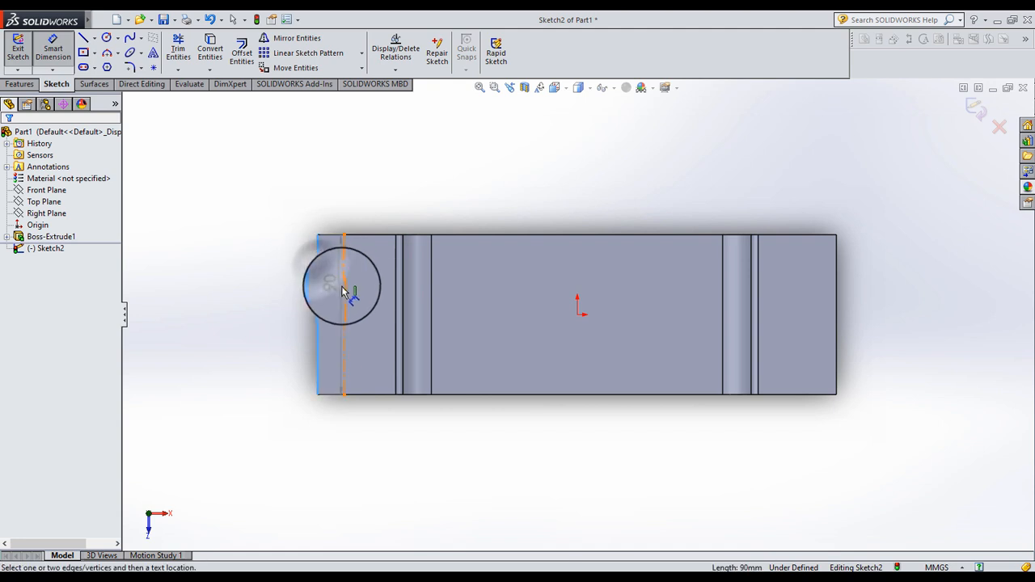
{"action": "left_click", "coordinate": [343, 292]}
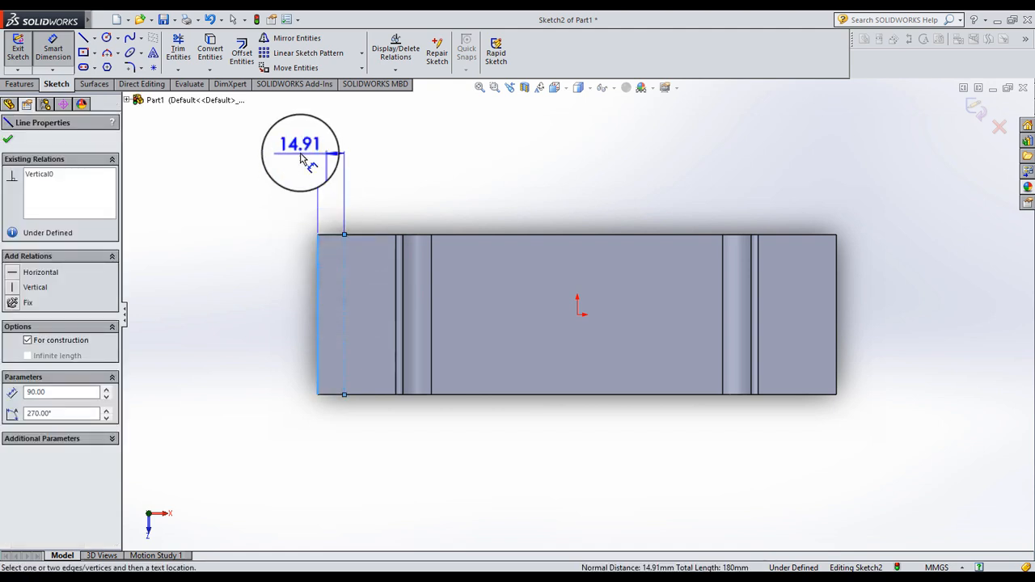
{"action": "left_click", "coordinate": [317, 185]}
{"action": "left_click", "coordinate": [316, 183]}
{"action": "type", "text": "20"}
{"action": "key", "text": "Return"}
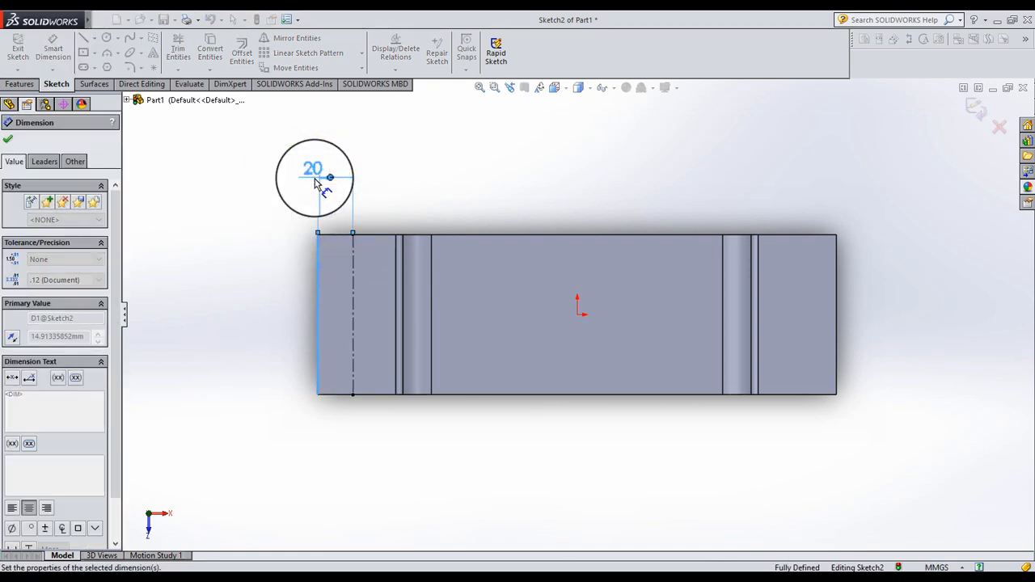
Sketch two circles about 23 mm in diameter centered on the vertical construction line, one near each end.
{"action": "left_click", "coordinate": [106, 38]}
{"action": "left_click", "coordinate": [353, 262]}
{"action": "left_click", "coordinate": [344, 280]}
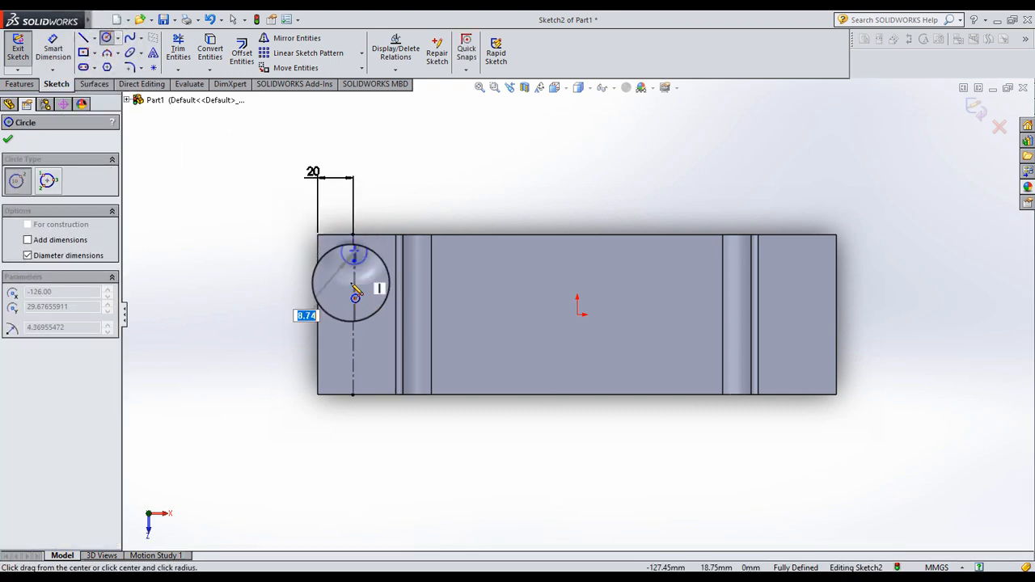
{"action": "left_click", "coordinate": [352, 350]}
{"action": "left_click", "coordinate": [352, 371]}
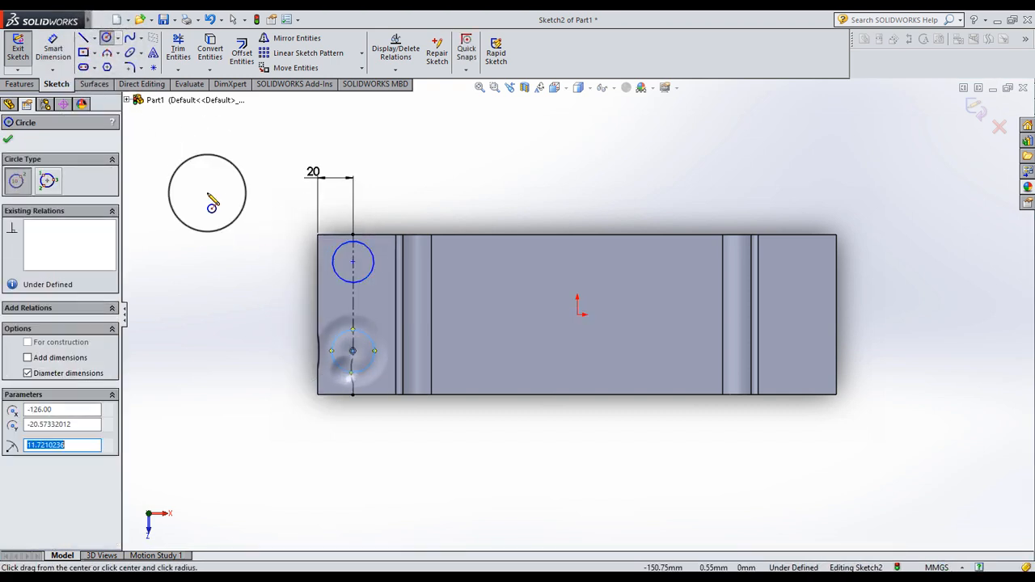
Draw a horizontal construction line about 37 mm long from the midpoint of the flange's outer edge, running between the two circles.
{"action": "left_click", "coordinate": [100, 38]}
{"action": "left_click", "coordinate": [117, 63]}
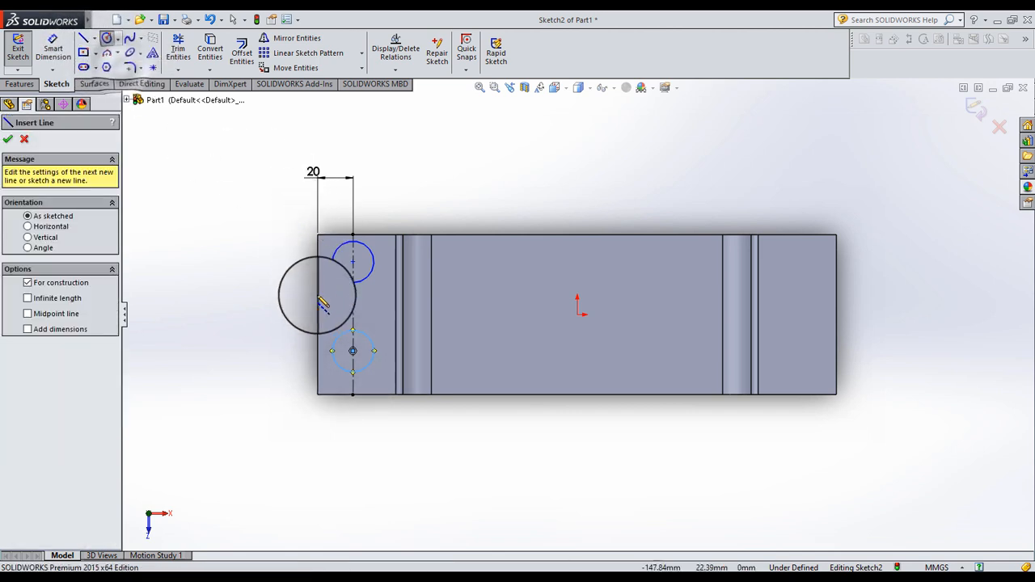
{"action": "left_click", "coordinate": [318, 315]}
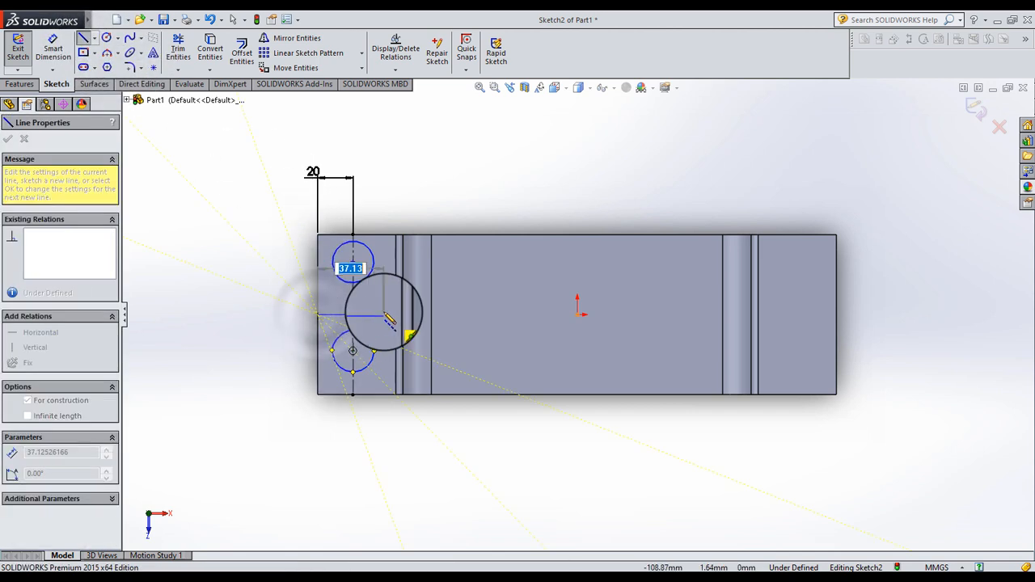
{"action": "left_click", "coordinate": [384, 315]}
{"action": "left_click", "coordinate": [232, 19]}
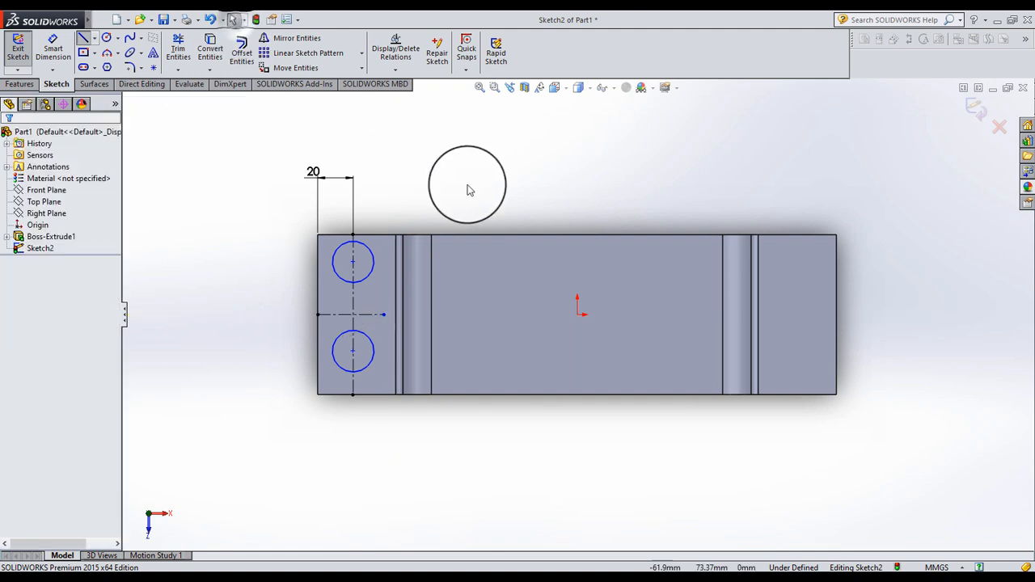
Make the two circles symmetric about the horizontal construction line.
{"action": "left_click", "coordinate": [358, 281]}
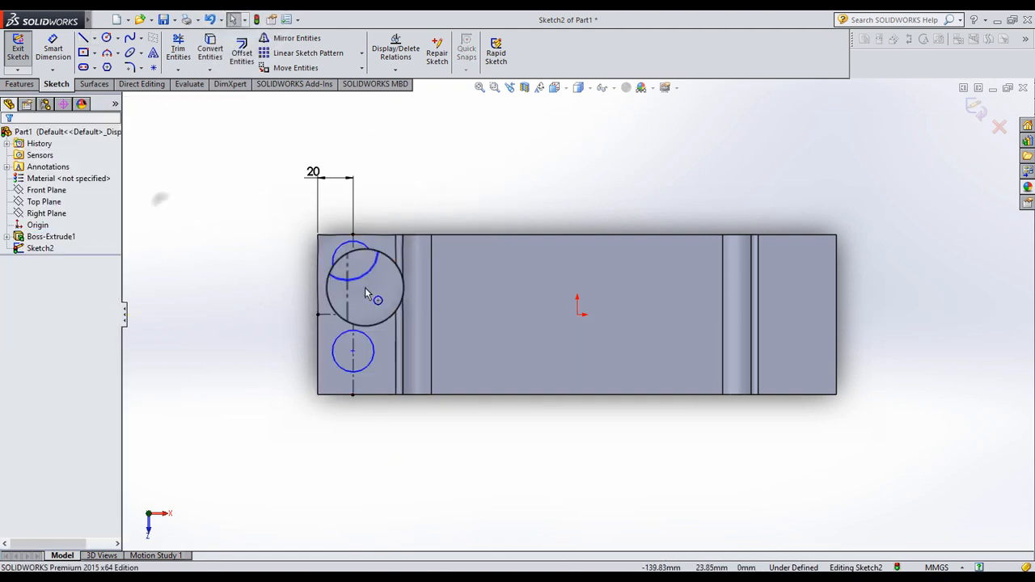
{"action": "left_click_drag", "start_coordinate": [363, 278], "coordinate": [377, 354]}
{"action": "left_click", "coordinate": [373, 357], "text": "ctrl"}
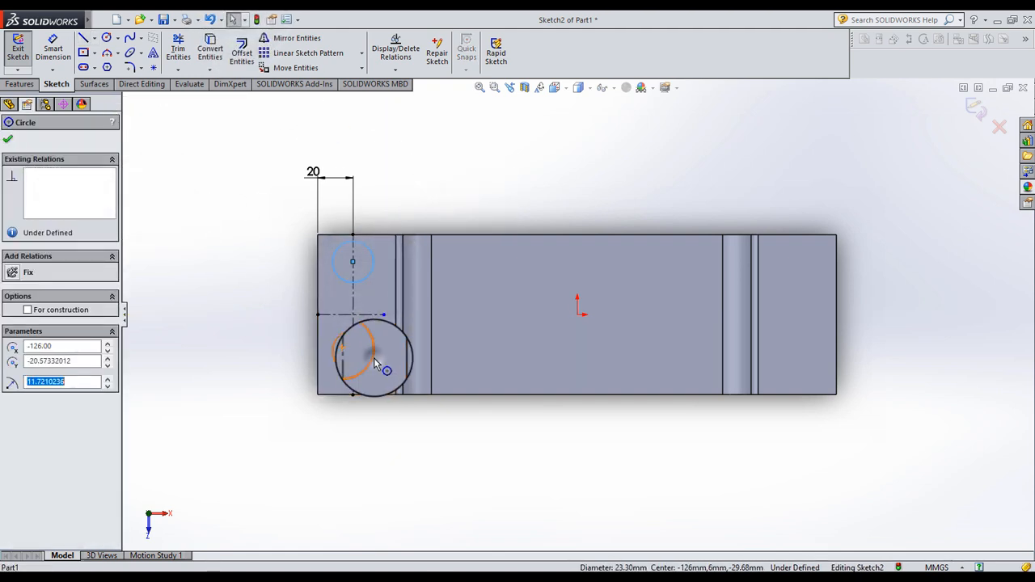
{"action": "left_click", "coordinate": [370, 316], "text": "ctrl"}
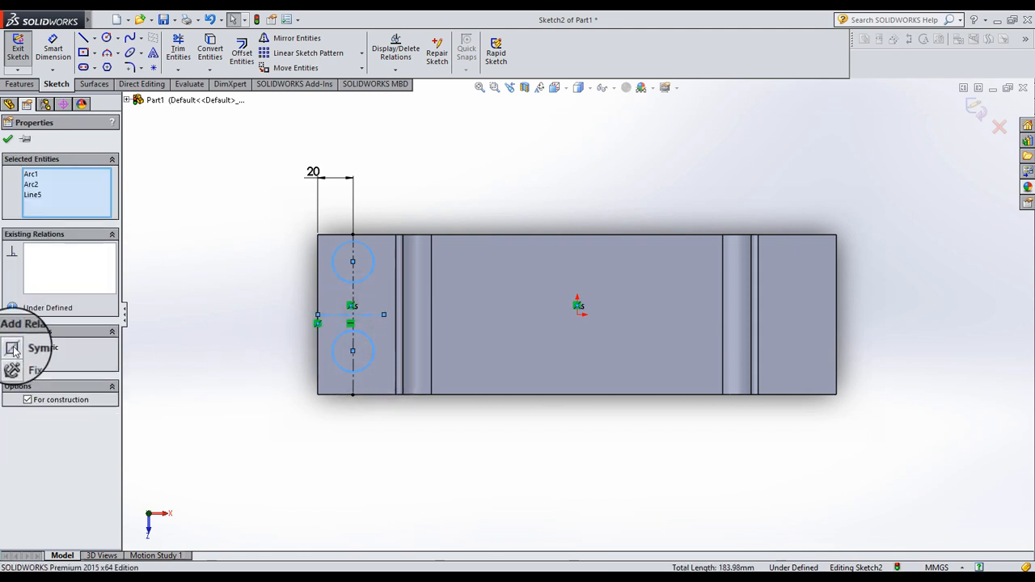
{"action": "left_click", "coordinate": [16, 348]}
{"action": "left_click", "coordinate": [223, 227]}
{"action": "left_click", "coordinate": [351, 298]}
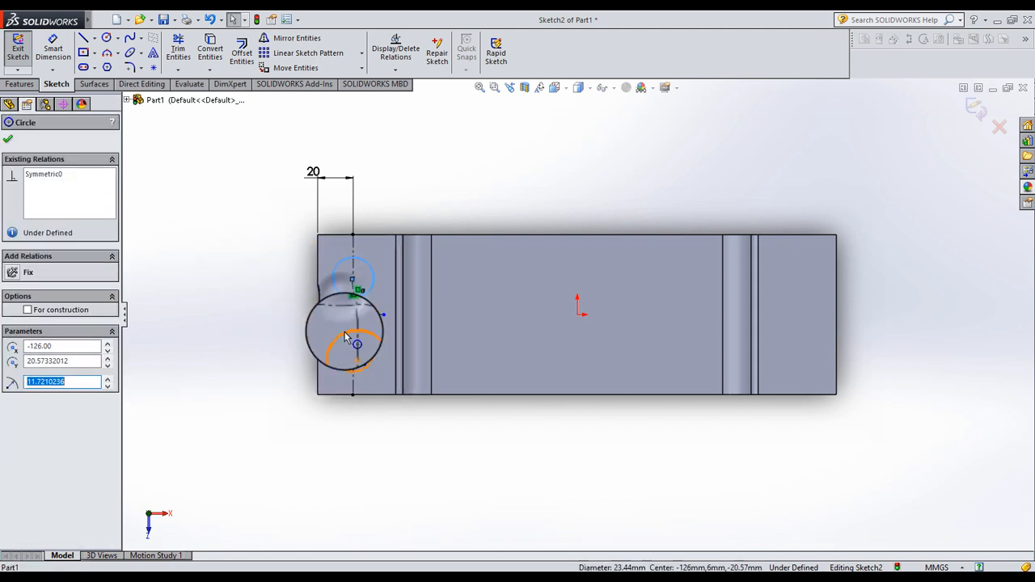
{"action": "left_click", "coordinate": [333, 348], "text": "ctrl"}
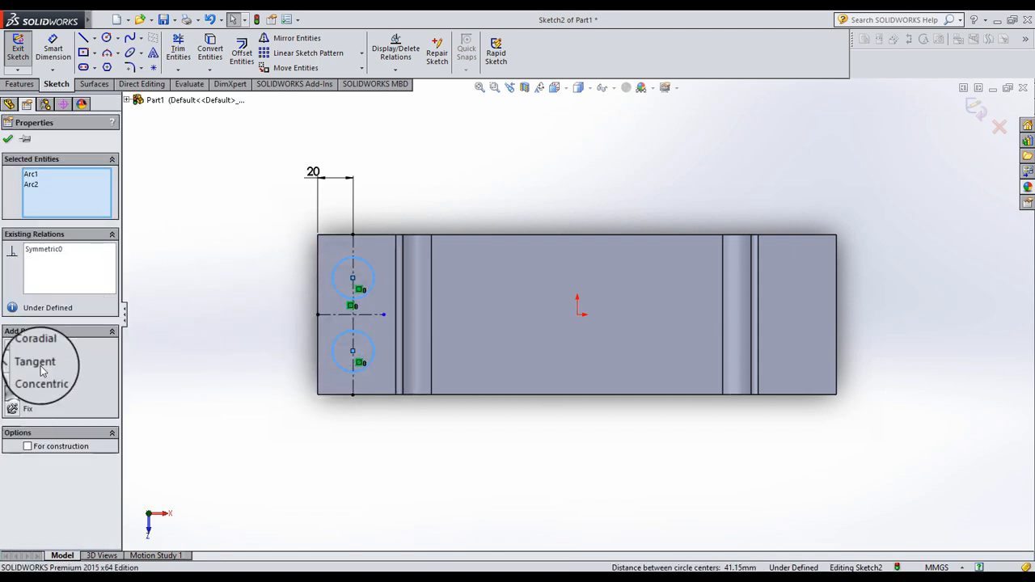
{"action": "left_click", "coordinate": [147, 274]}
Dimension the upper circle with a diameter of 14 mm.
{"action": "left_click", "coordinate": [52, 49]}
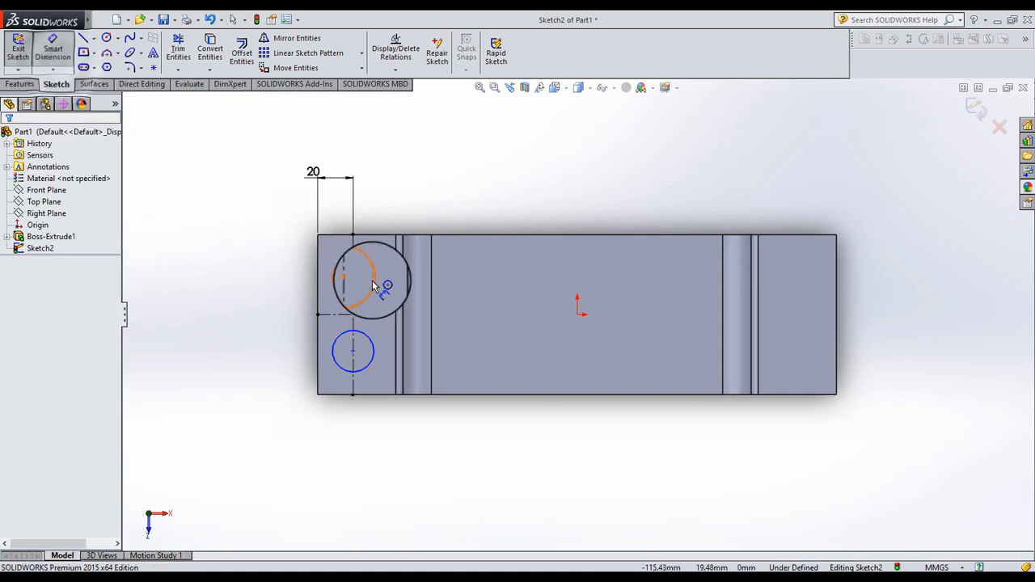
{"action": "left_click", "coordinate": [373, 285]}
{"action": "left_click", "coordinate": [427, 163]}
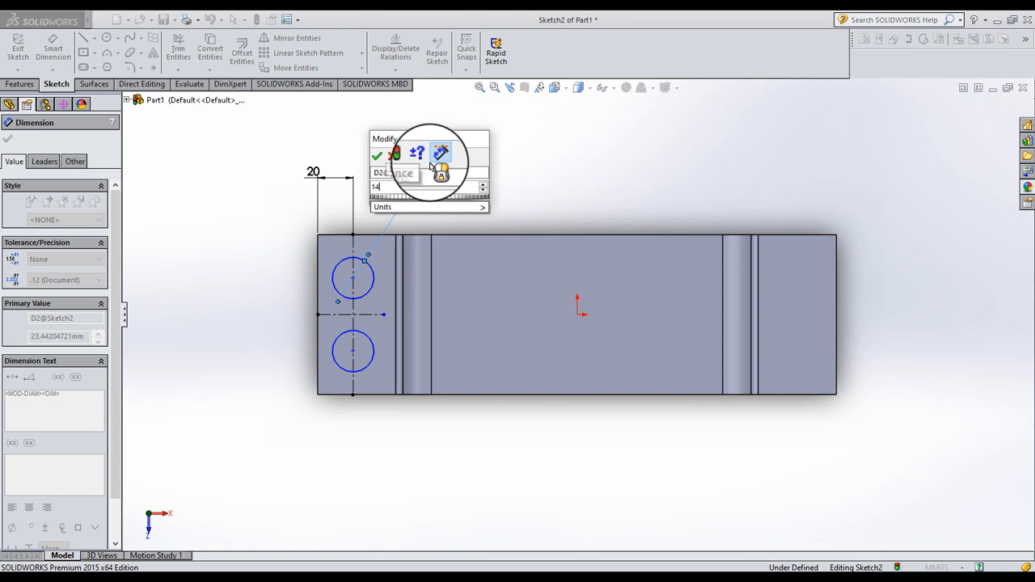
{"action": "type", "text": "14"}
{"action": "key", "text": "Return"}
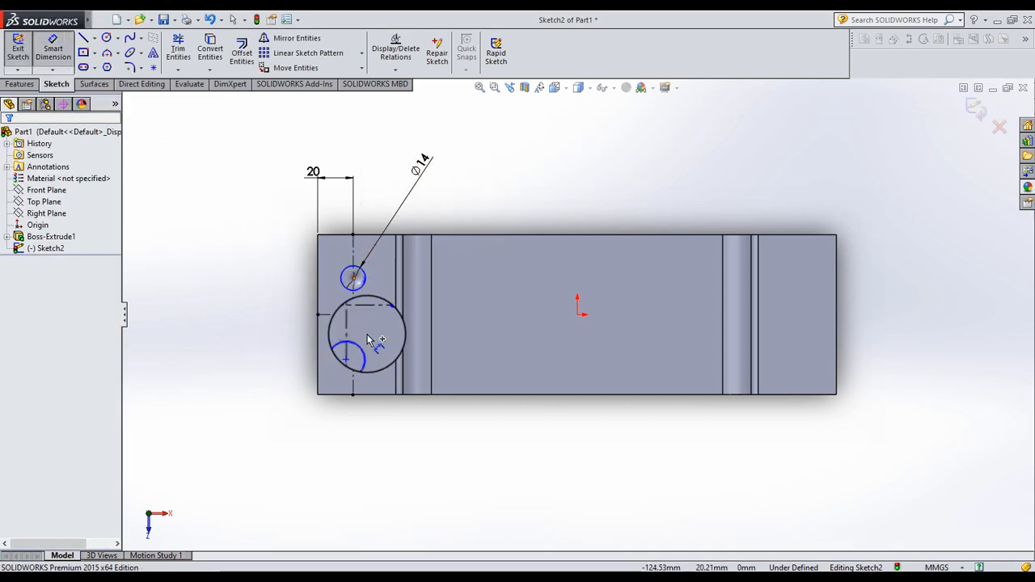
Dimension the vertical distance between the two circle centers as 50 mm.
{"action": "left_click_drag", "start_coordinate": [348, 354], "coordinate": [353, 353]}
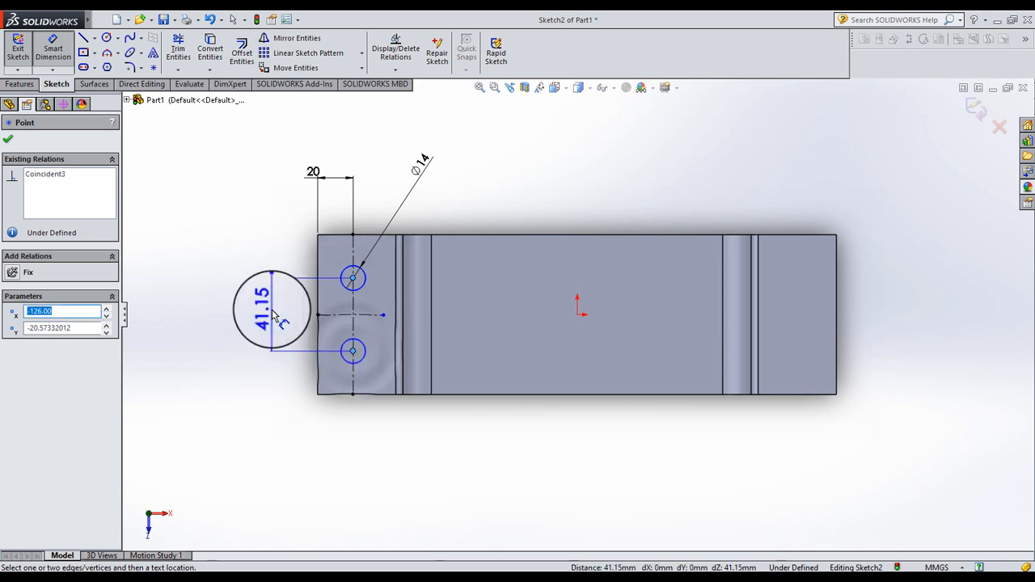
{"action": "left_click", "coordinate": [271, 314]}
{"action": "key", "text": "Return"}
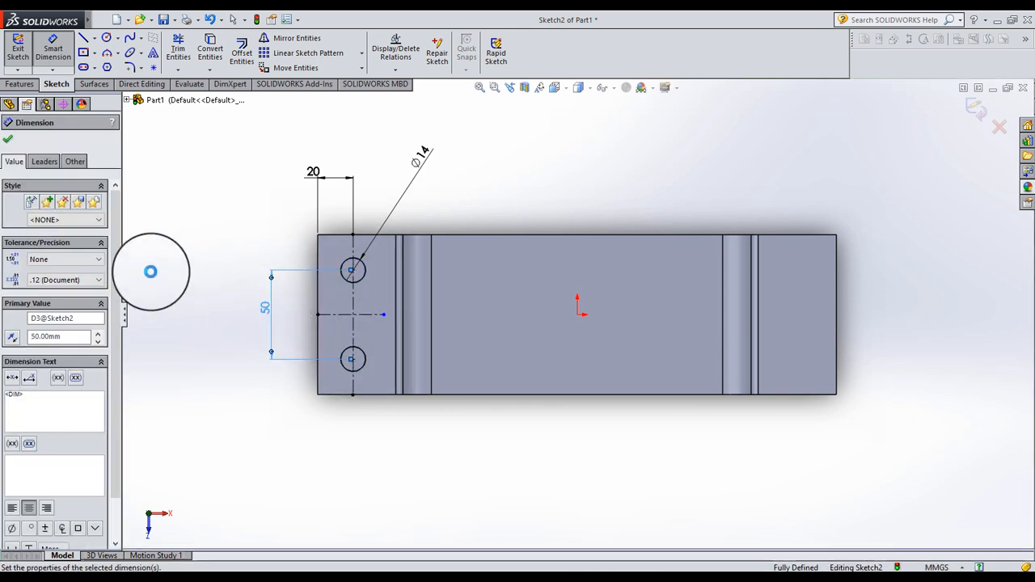
{"action": "left_click", "coordinate": [202, 271]}
Cut the two circles through the flange as an Extruded Cut with the Through All end condition.
{"action": "left_click", "coordinate": [20, 84]}
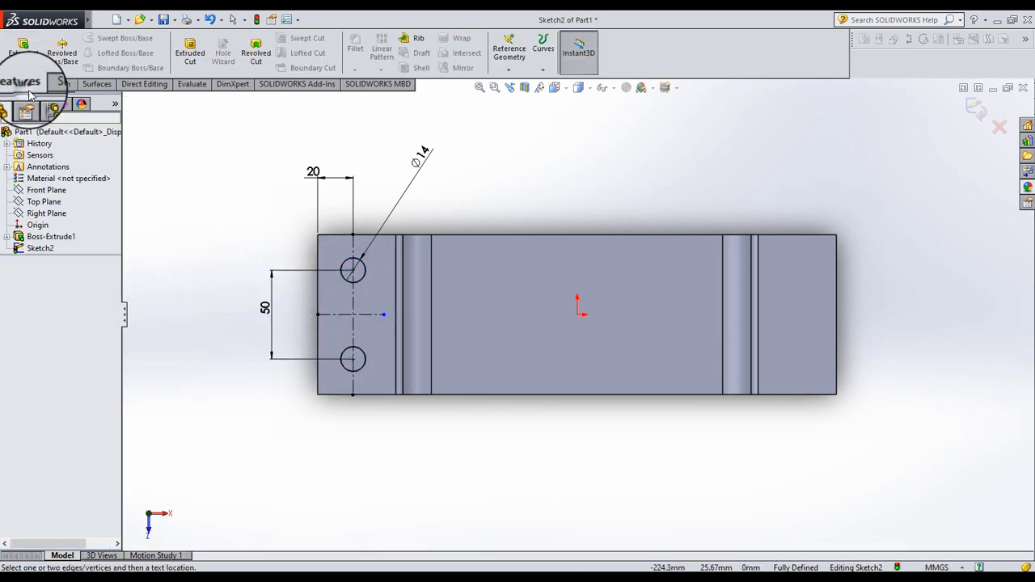
{"action": "left_click", "coordinate": [190, 53]}
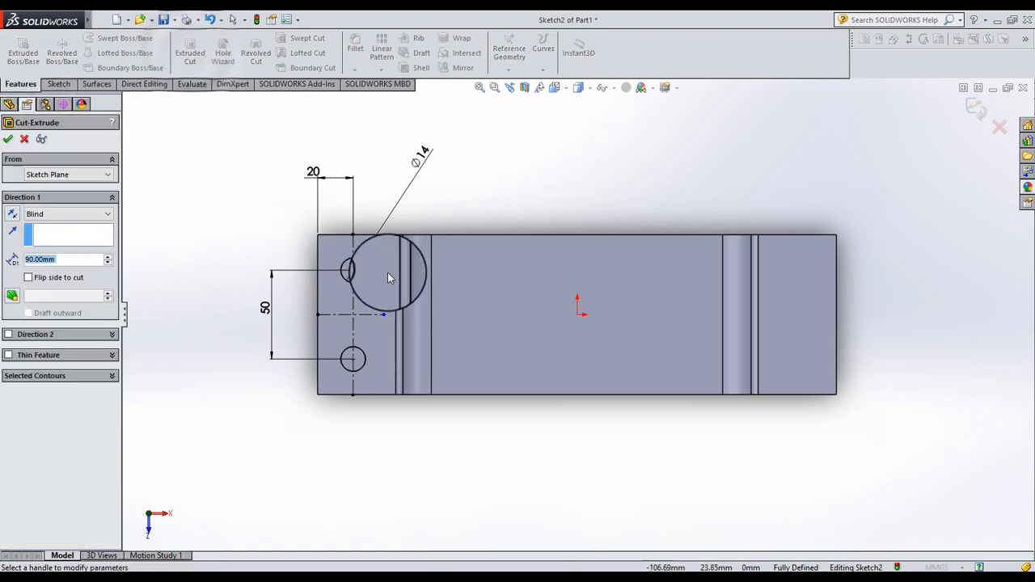
{"action": "left_click", "coordinate": [69, 214]}
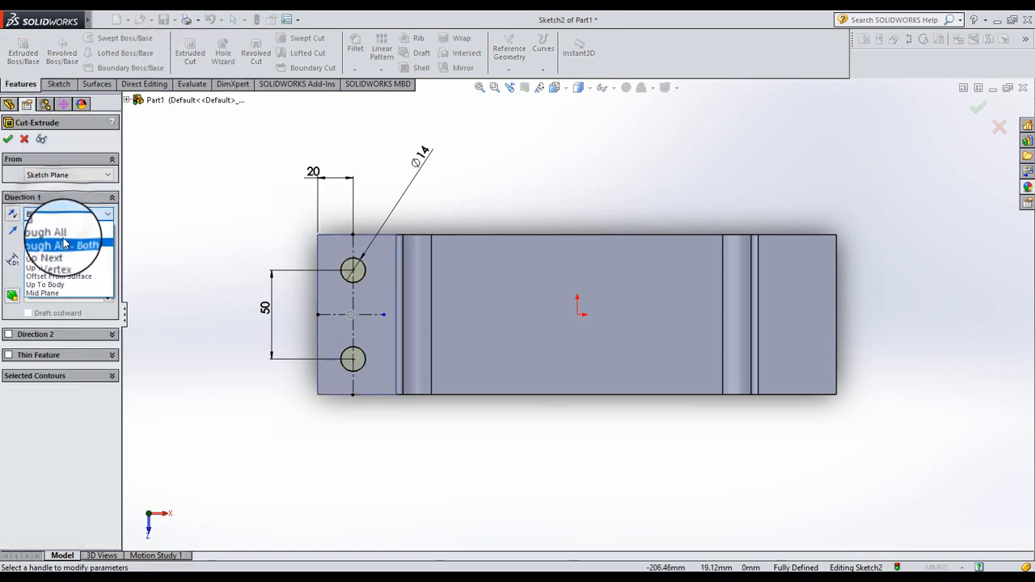
{"action": "left_click", "coordinate": [45, 228]}
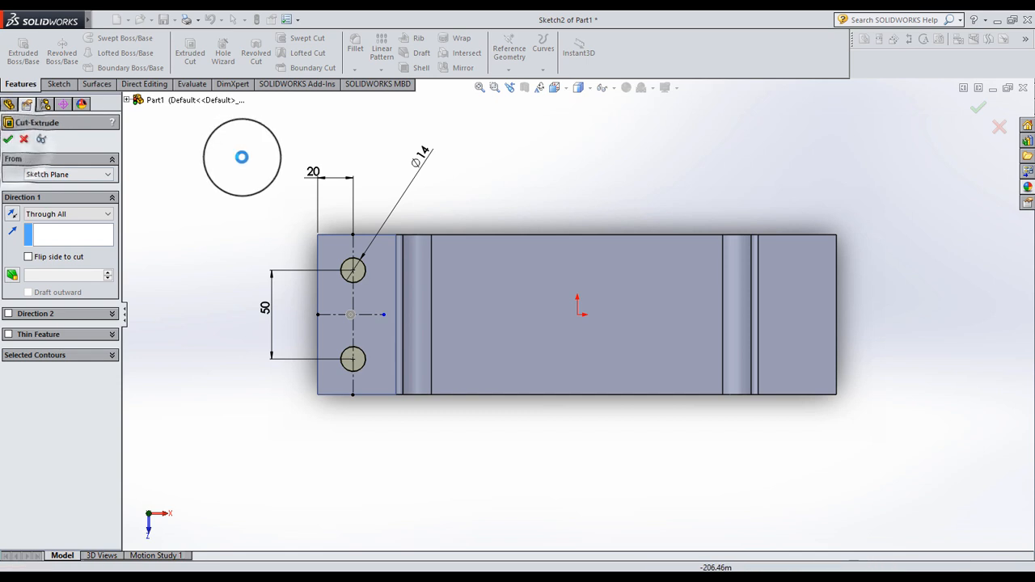
{"action": "key", "text": "Return"}
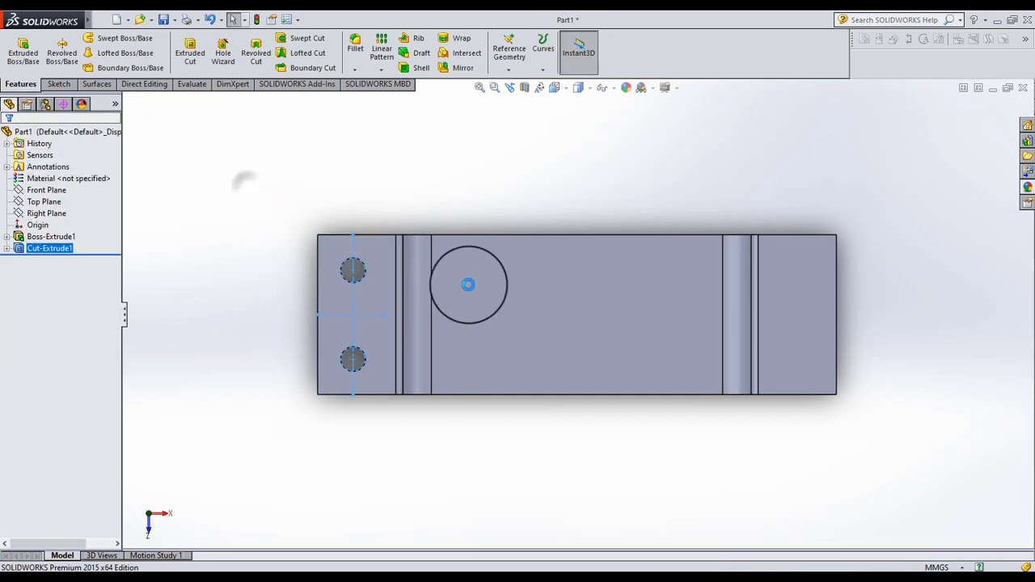
Mirror the two-hole cut about the Right Plane onto the opposite flange.
{"action": "left_click", "coordinate": [458, 68]}
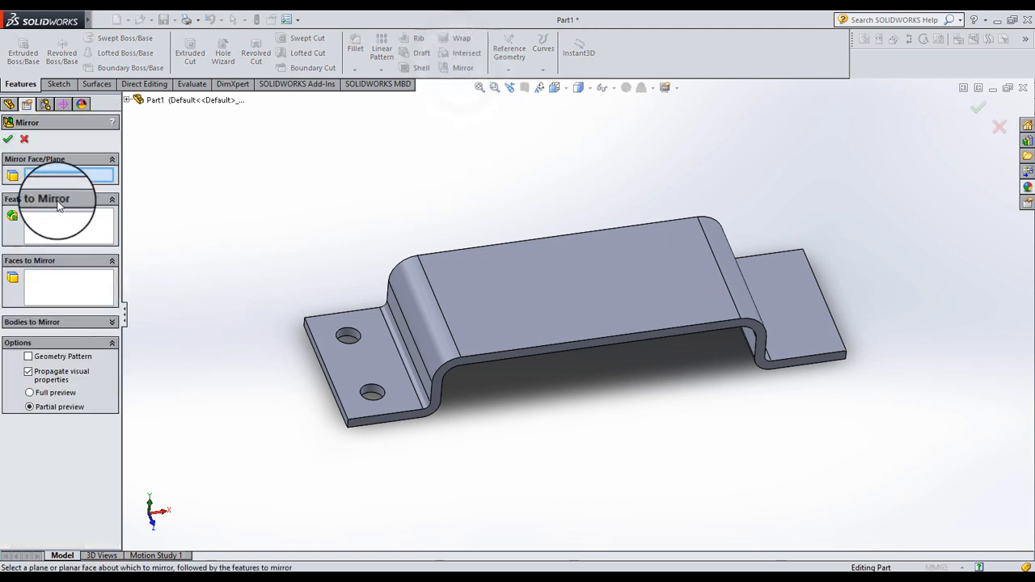
{"action": "left_click", "coordinate": [127, 99]}
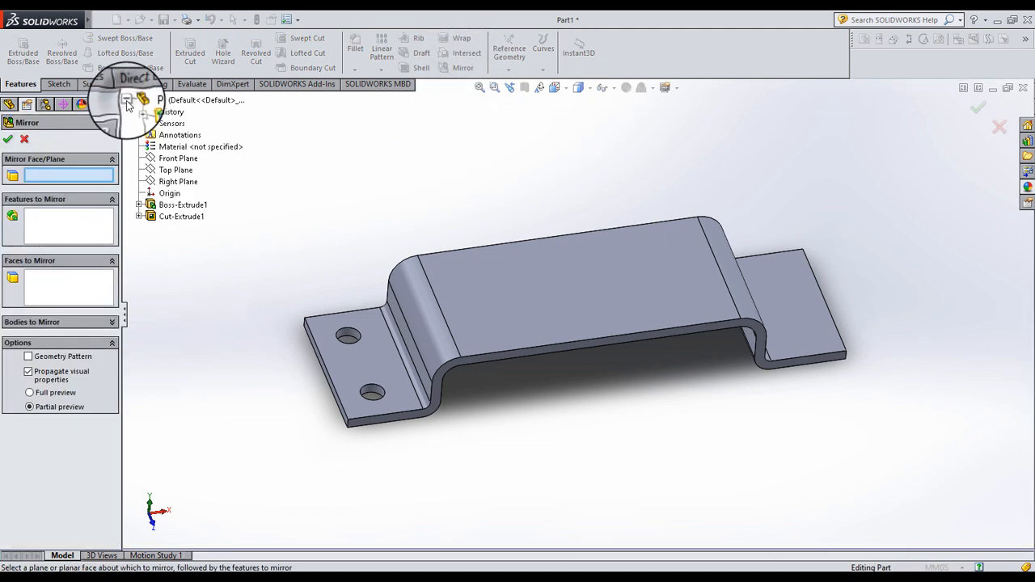
{"action": "left_click", "coordinate": [178, 183]}
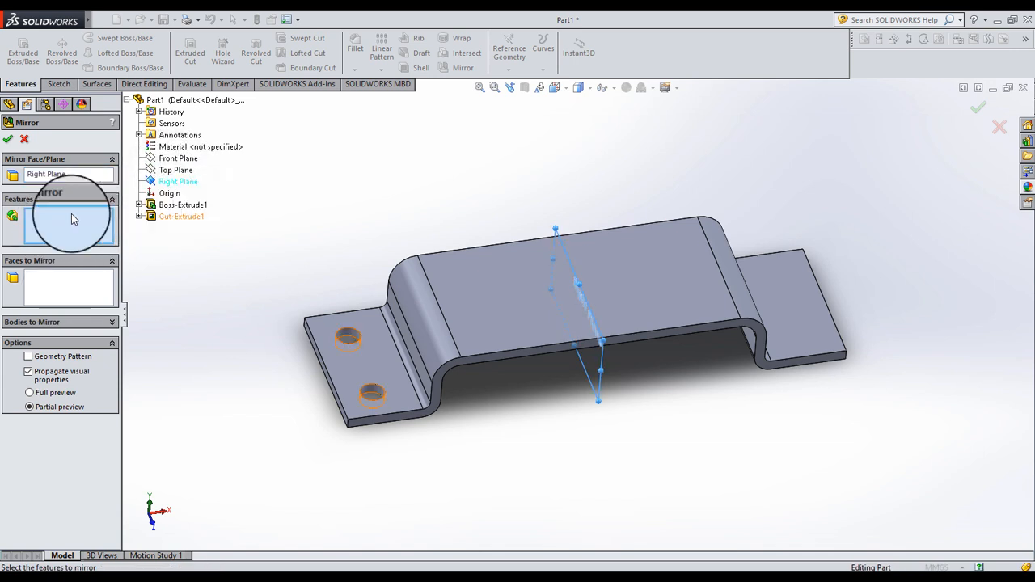
{"action": "left_click", "coordinate": [150, 217]}
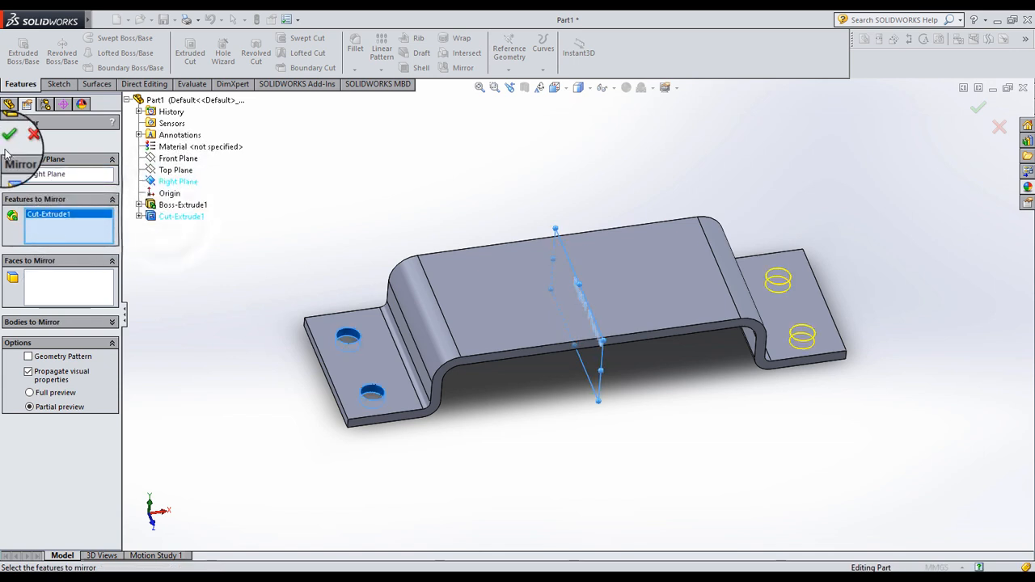
{"action": "key", "text": "Return"}
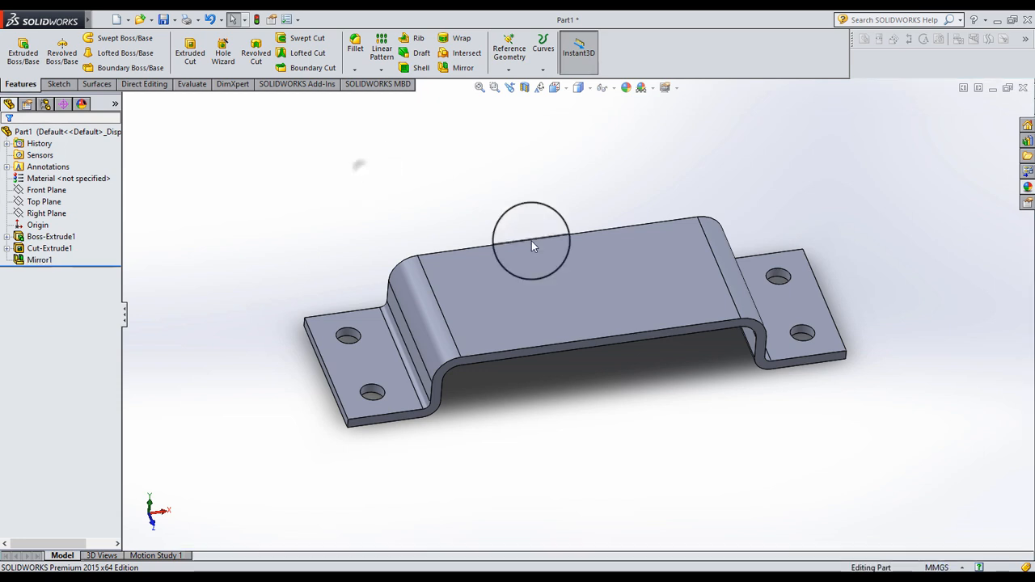
Create a reference plane offset 64 mm from the Right Plane, flipped toward the originally cut flange.
{"action": "middle_click_drag", "start_coordinate": [574, 319], "coordinate": [548, 288]}
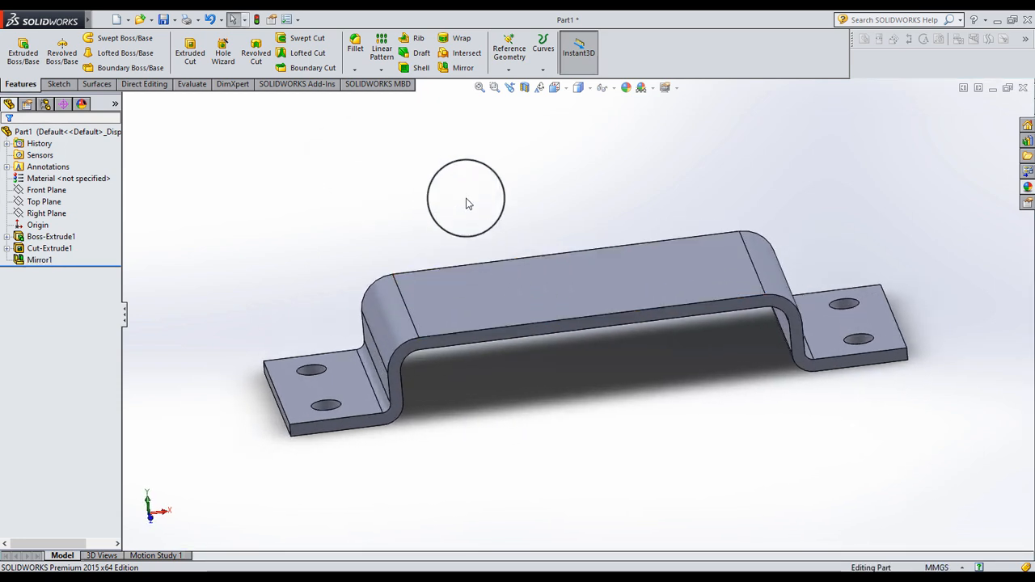
{"action": "left_click", "coordinate": [509, 50]}
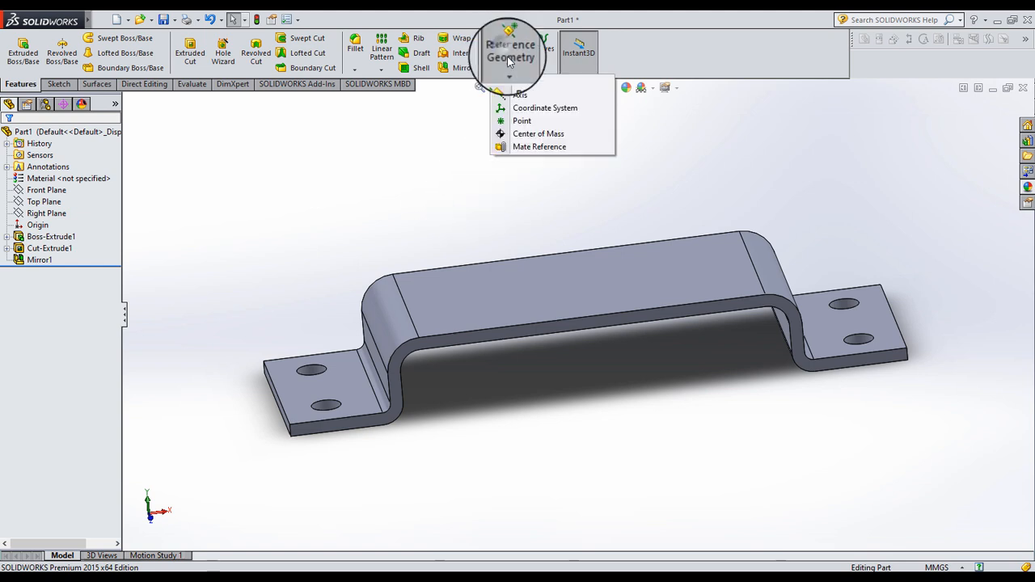
{"action": "left_click", "coordinate": [506, 83]}
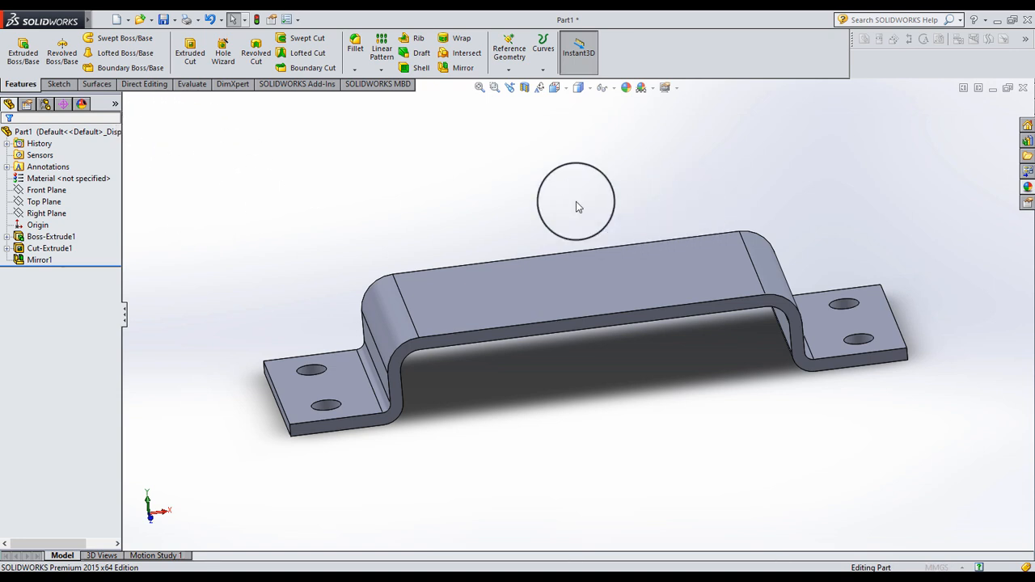
{"action": "key", "text": "p"}
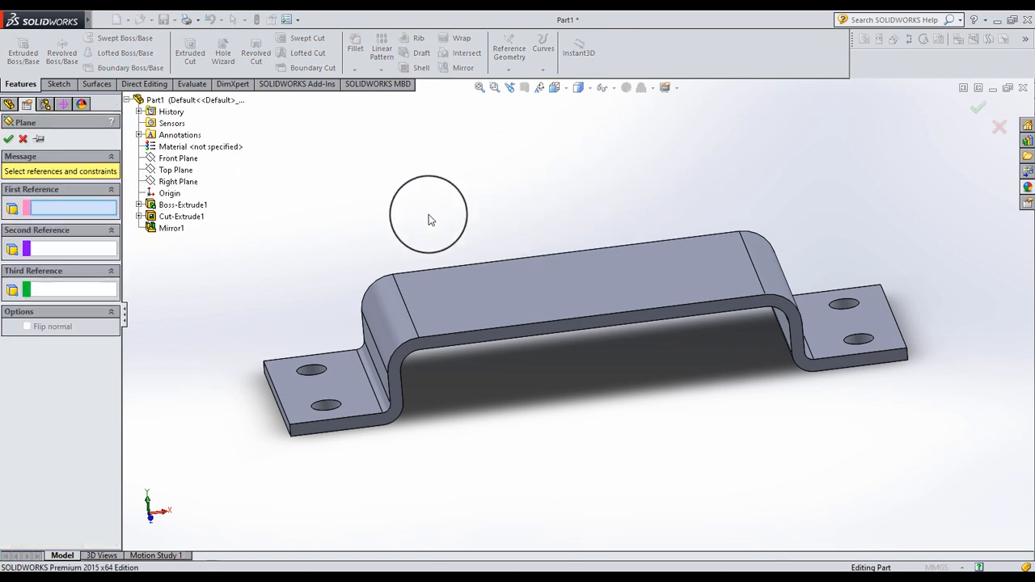
{"action": "left_click", "coordinate": [174, 186]}
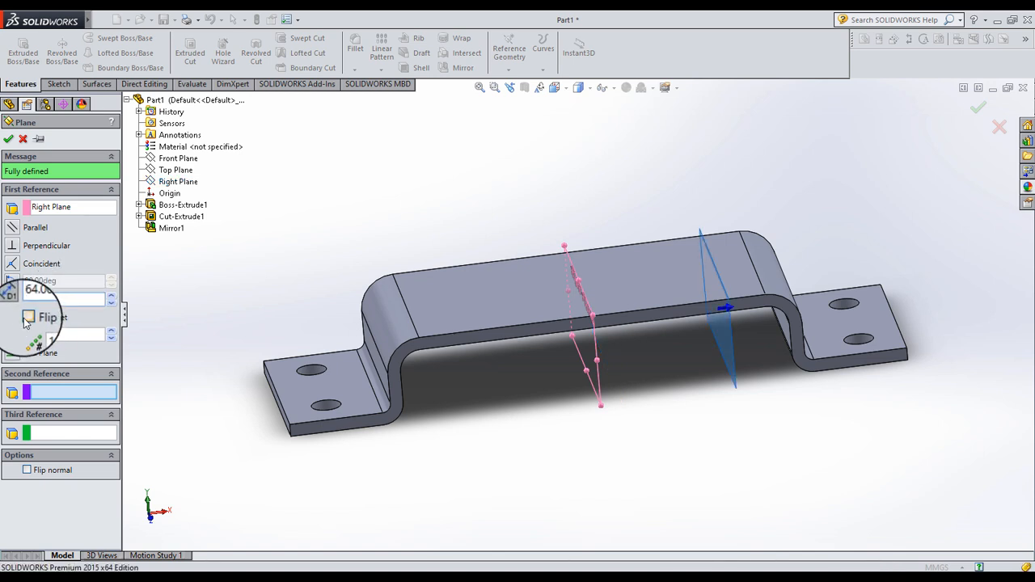
{"action": "left_click", "coordinate": [8, 140]}
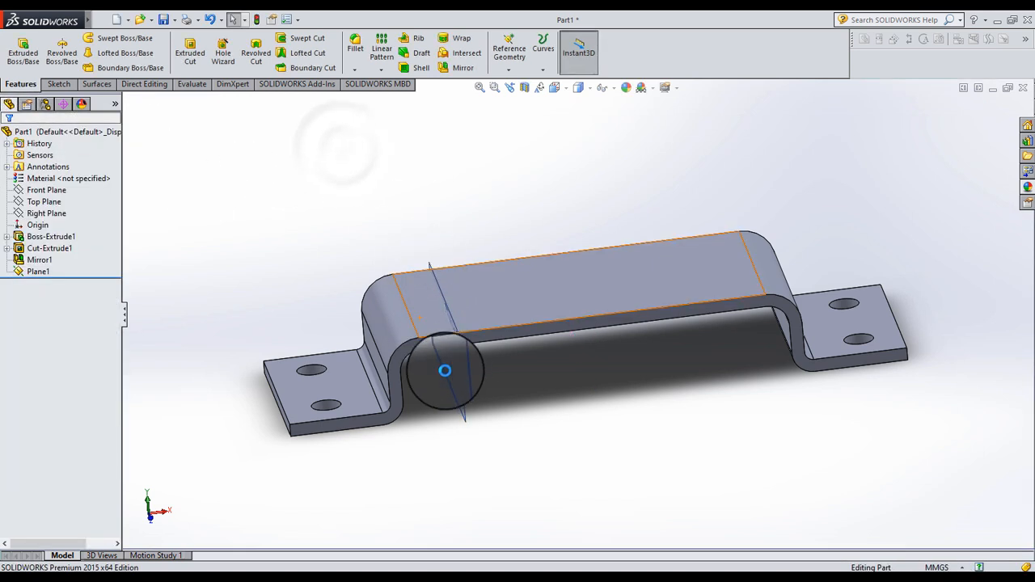
Start a sketch on the new offset plane and draw a vertical centerline about 70.5 mm long from the origin to above the plate.
{"action": "left_click", "coordinate": [37, 271]}
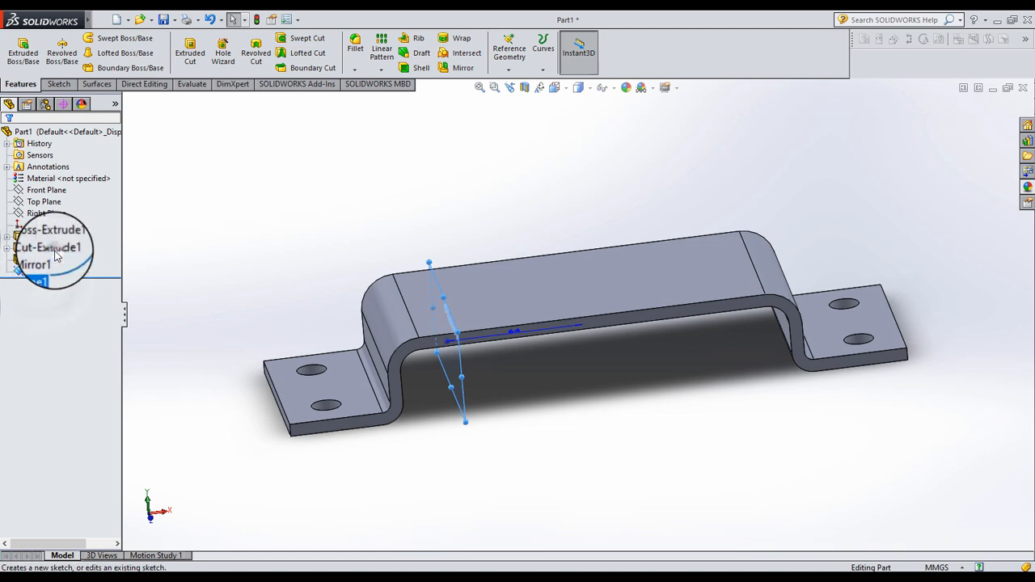
{"action": "left_click", "coordinate": [59, 250]}
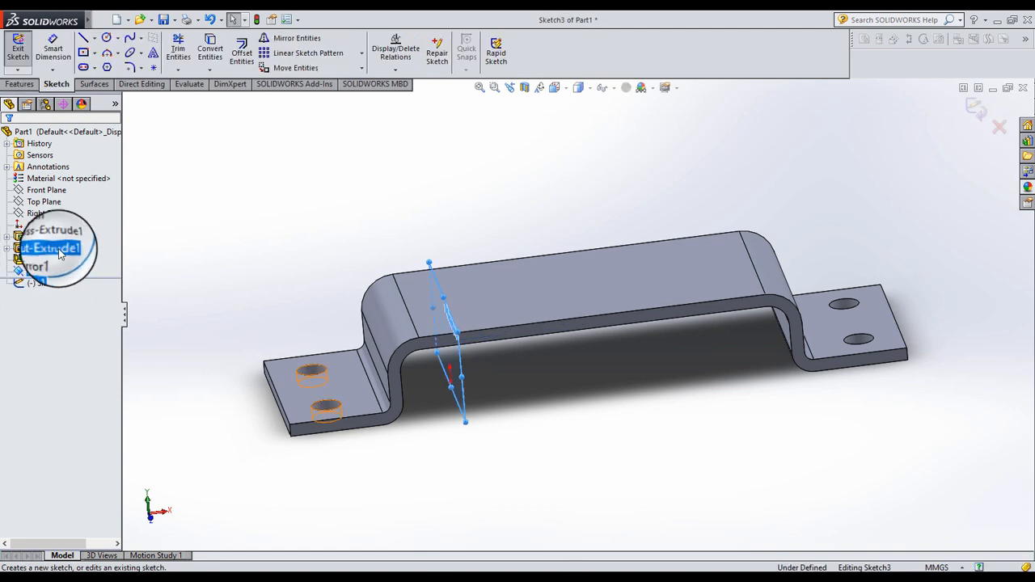
{"action": "left_click", "coordinate": [569, 95]}
{"action": "left_click", "coordinate": [615, 170]}
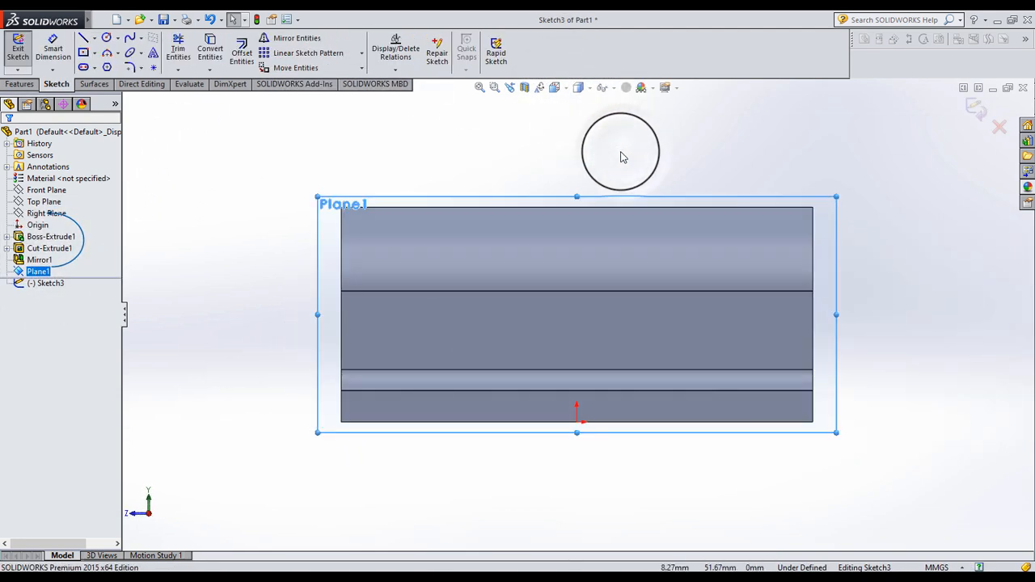
{"action": "scroll", "coordinate": [602, 182], "scroll_direction": "up", "scroll_amount": 2}
{"action": "scroll", "coordinate": [574, 202], "scroll_direction": "down", "scroll_amount": 1}
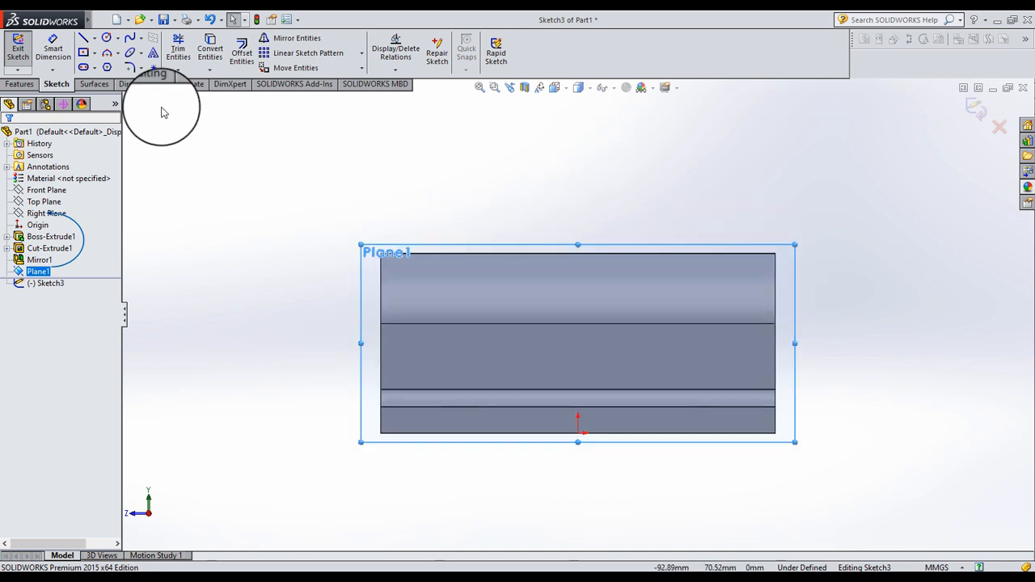
{"action": "left_click", "coordinate": [94, 38]}
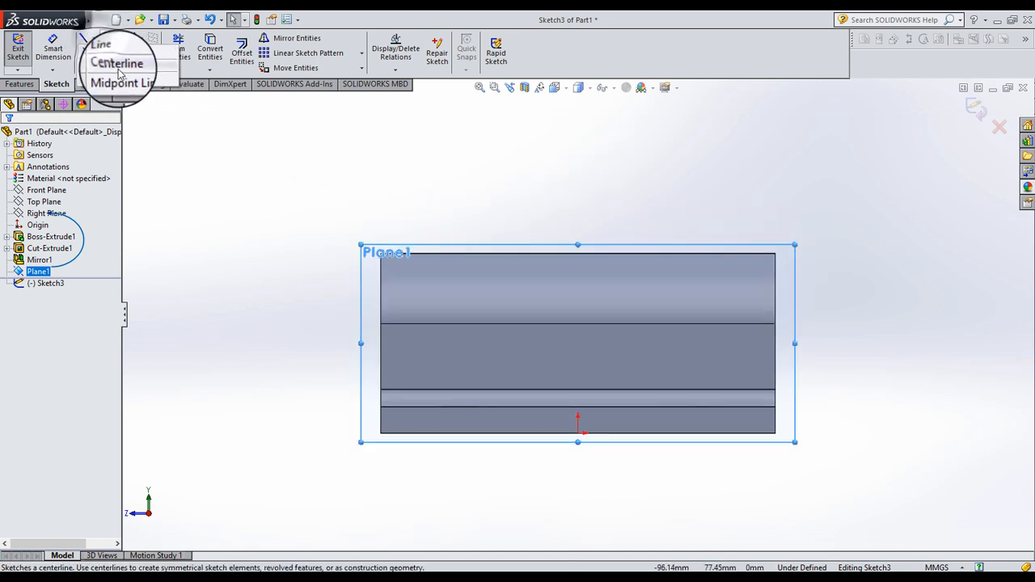
{"action": "left_click", "coordinate": [113, 62]}
{"action": "left_click", "coordinate": [578, 436]}
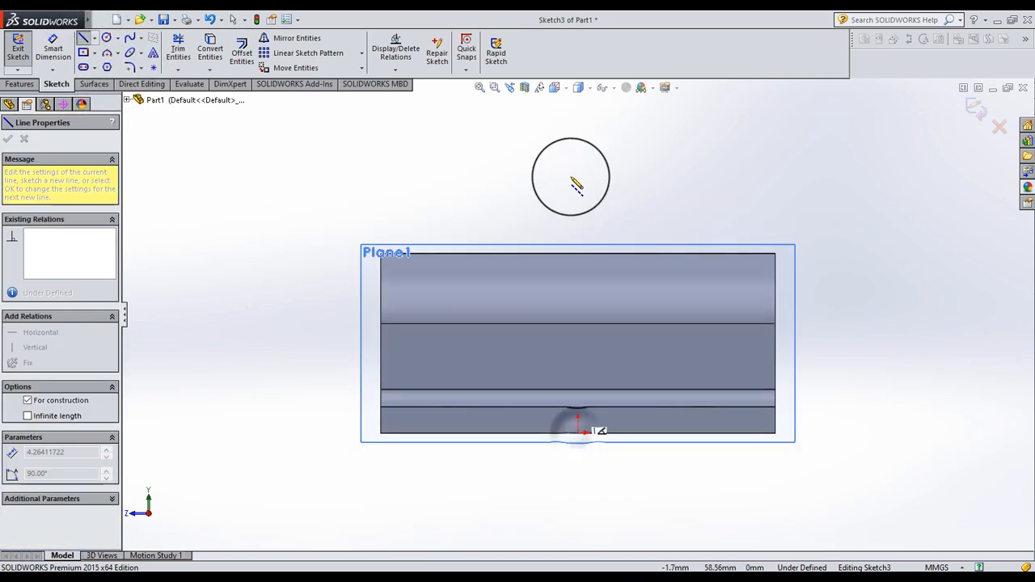
{"action": "left_click", "coordinate": [577, 124]}
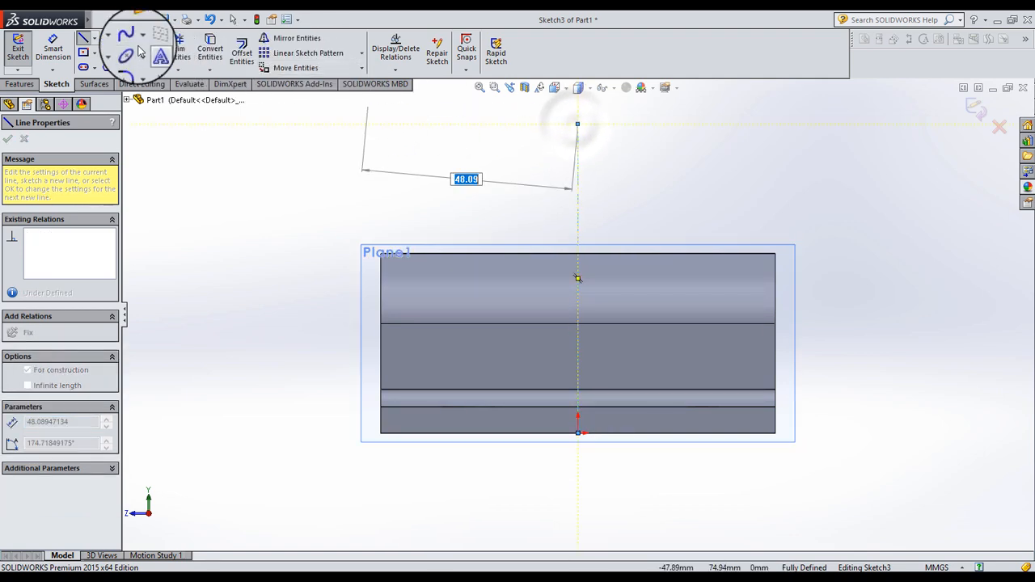
Sketch two concentric circles, about 23 mm and 13 mm in diameter, centered on the centerline's upper endpoint.
{"action": "left_click", "coordinate": [106, 38]}
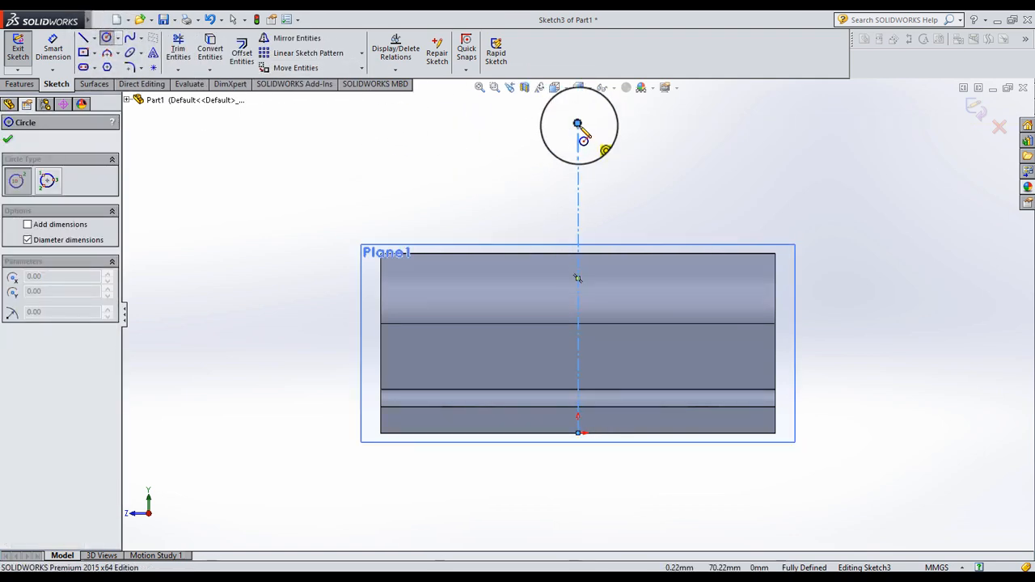
{"action": "left_click", "coordinate": [578, 123]}
{"action": "left_click", "coordinate": [558, 169]}
{"action": "left_click", "coordinate": [577, 124]}
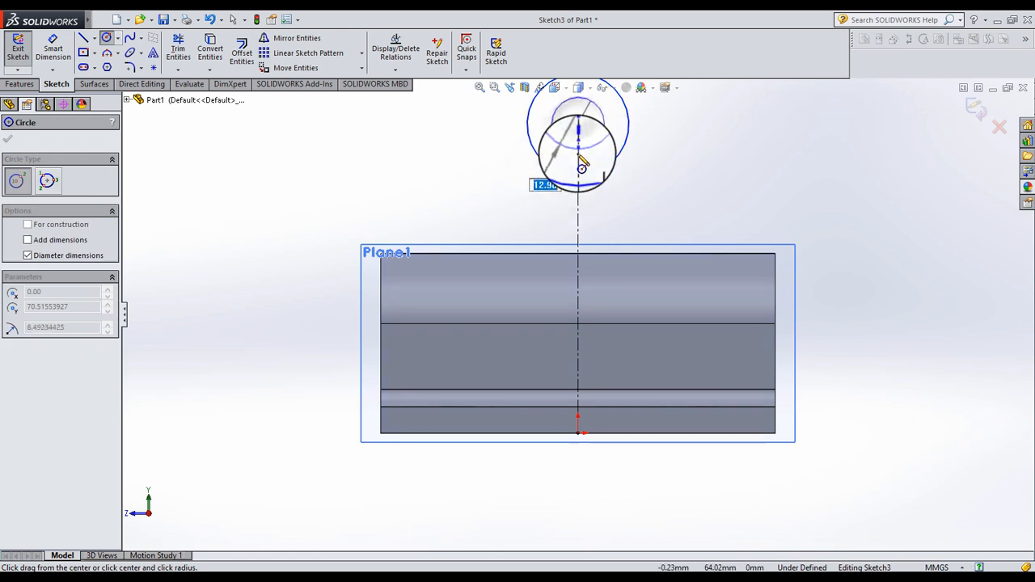
{"action": "left_click", "coordinate": [577, 152]}
Dimension the outer circle with a diameter of 40 mm.
{"action": "left_click", "coordinate": [52, 47]}
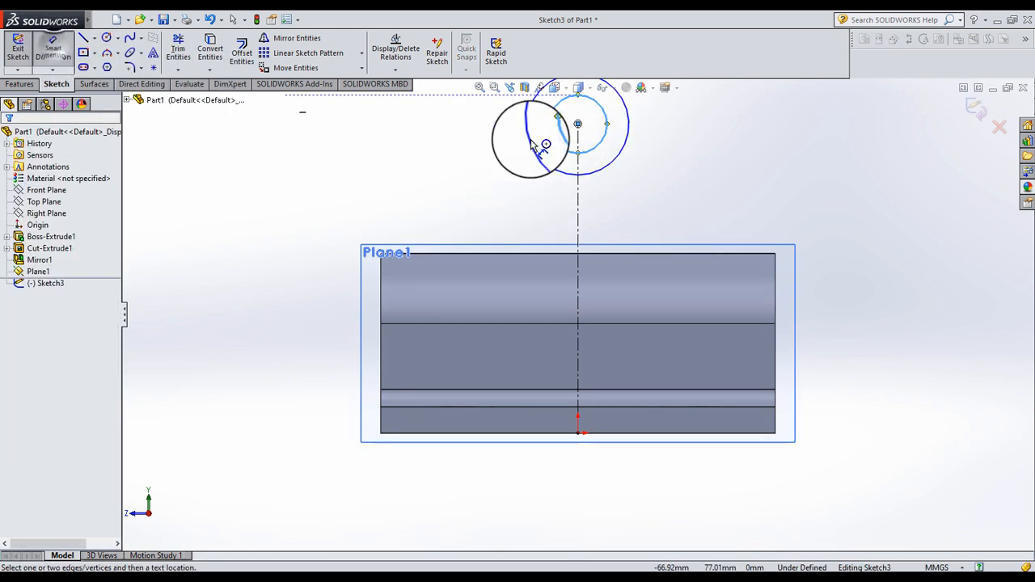
{"action": "key", "text": "z"}
{"action": "scroll", "coordinate": [671, 185], "scroll_direction": "down", "scroll_amount": 1}
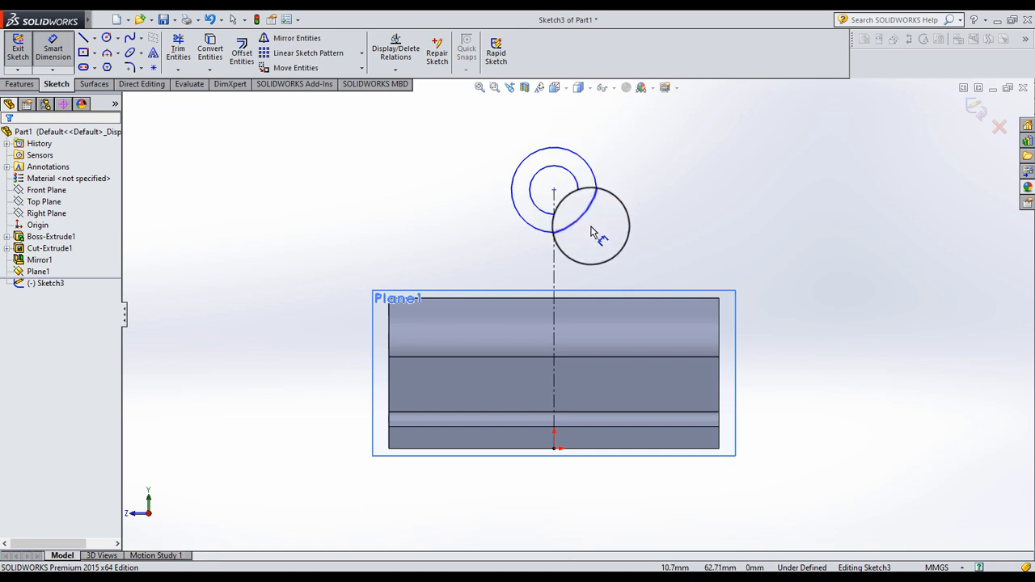
{"action": "left_click", "coordinate": [598, 200]}
{"action": "left_click", "coordinate": [647, 179]}
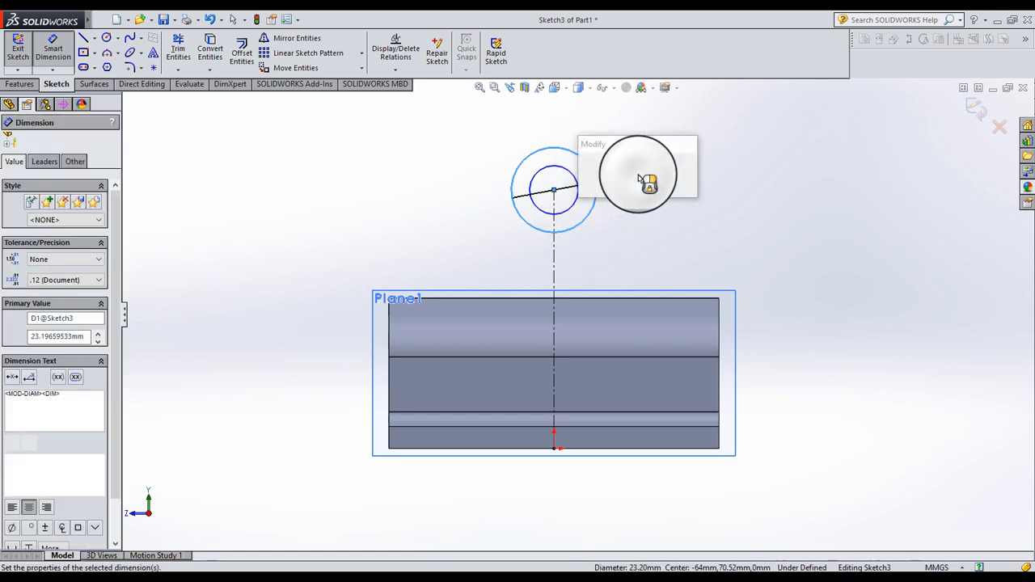
{"action": "type", "text": "40"}
{"action": "key", "text": "Return"}
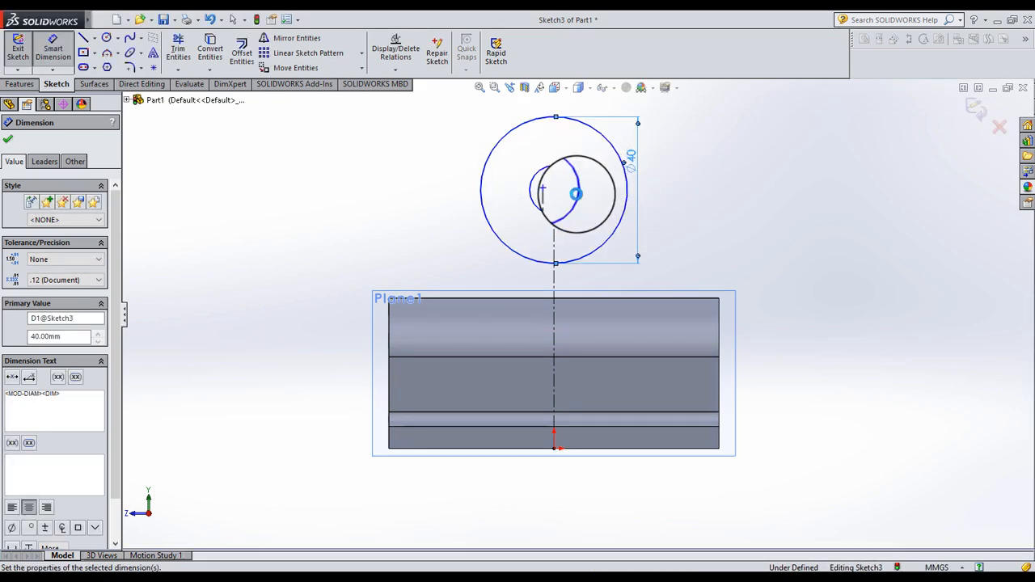
Dimension the inner circle with a diameter of 20 mm.
{"action": "left_click", "coordinate": [602, 198]}
{"action": "left_click", "coordinate": [597, 200]}
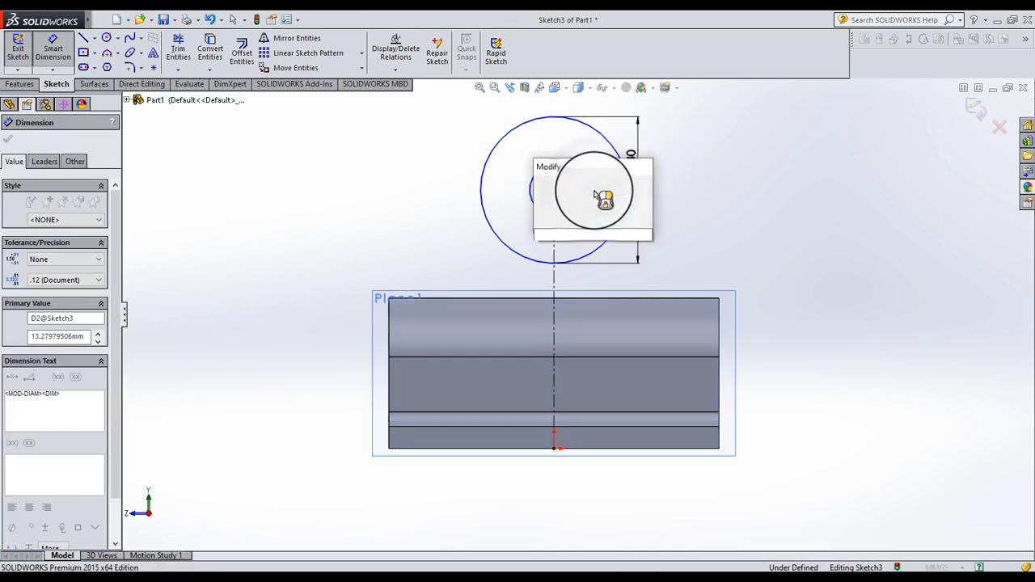
{"action": "type", "text": "20"}
{"action": "key", "text": "Return"}
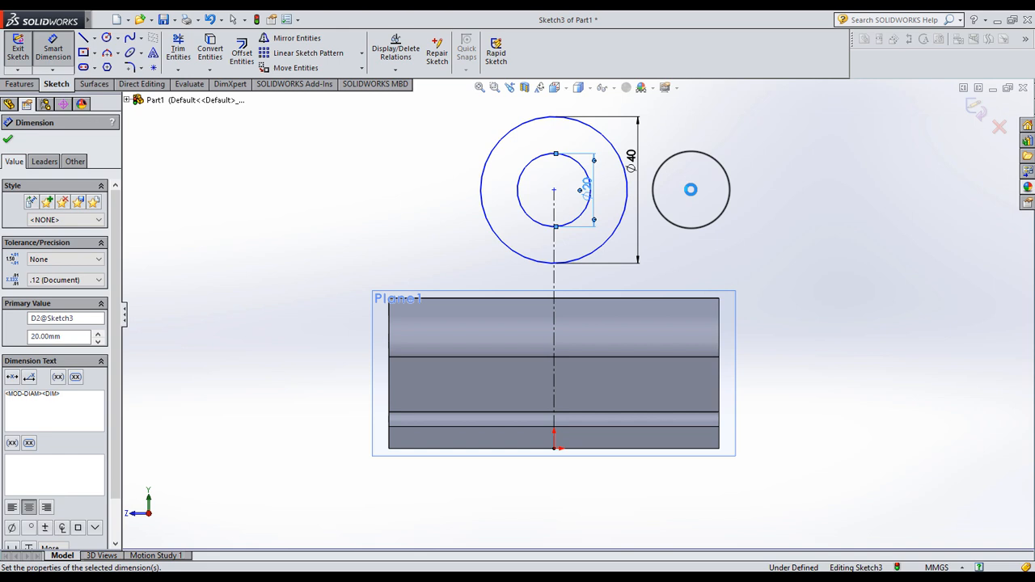
{"action": "left_click", "coordinate": [692, 191]}
{"action": "left_click", "coordinate": [52, 49]}
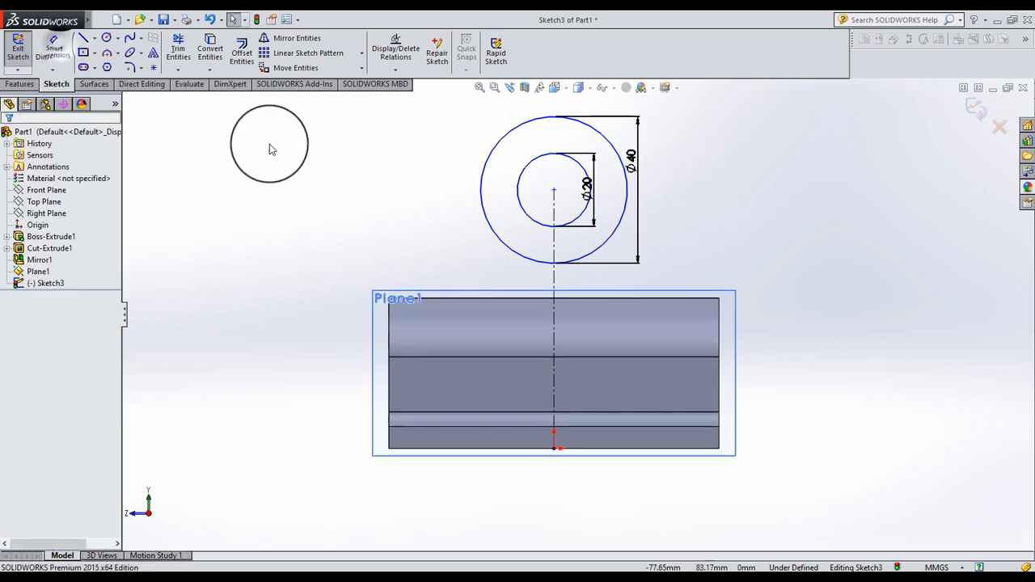
Dimension the distance from the circles' center to the plate's top edge as 48 mm.
{"action": "left_click", "coordinate": [52, 49]}
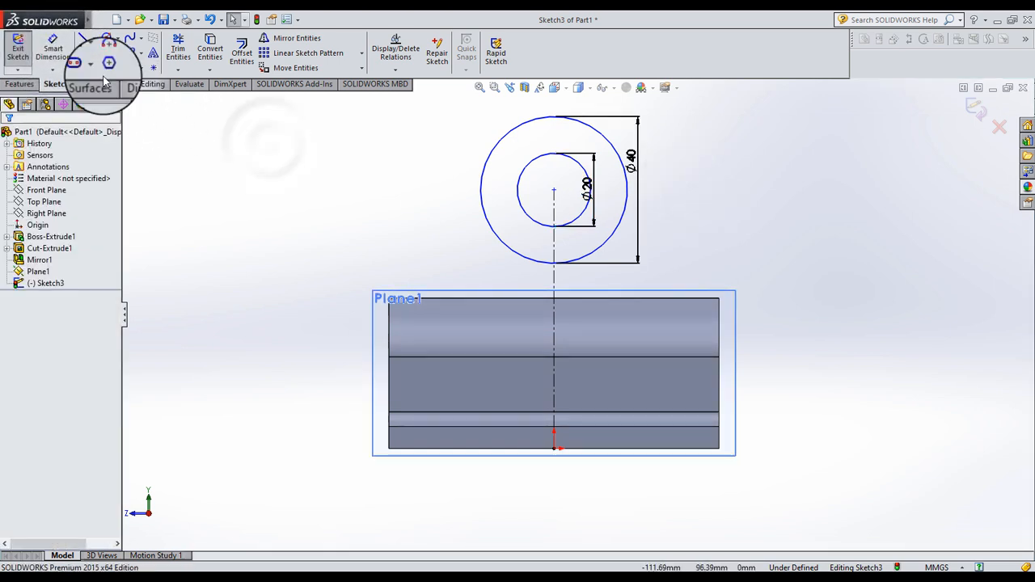
{"action": "left_click", "coordinate": [553, 189]}
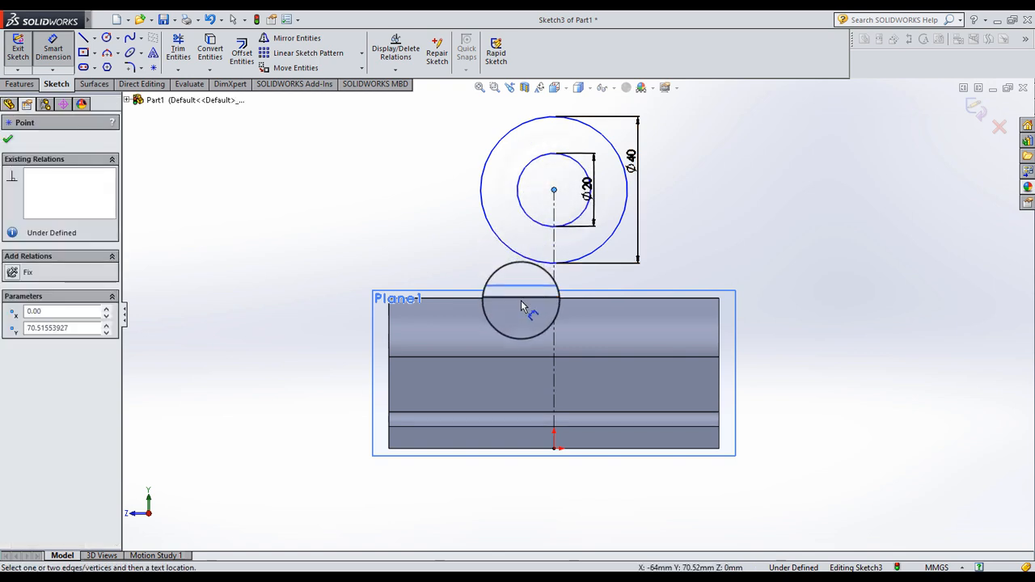
{"action": "left_click", "coordinate": [518, 297]}
{"action": "left_click", "coordinate": [434, 229]}
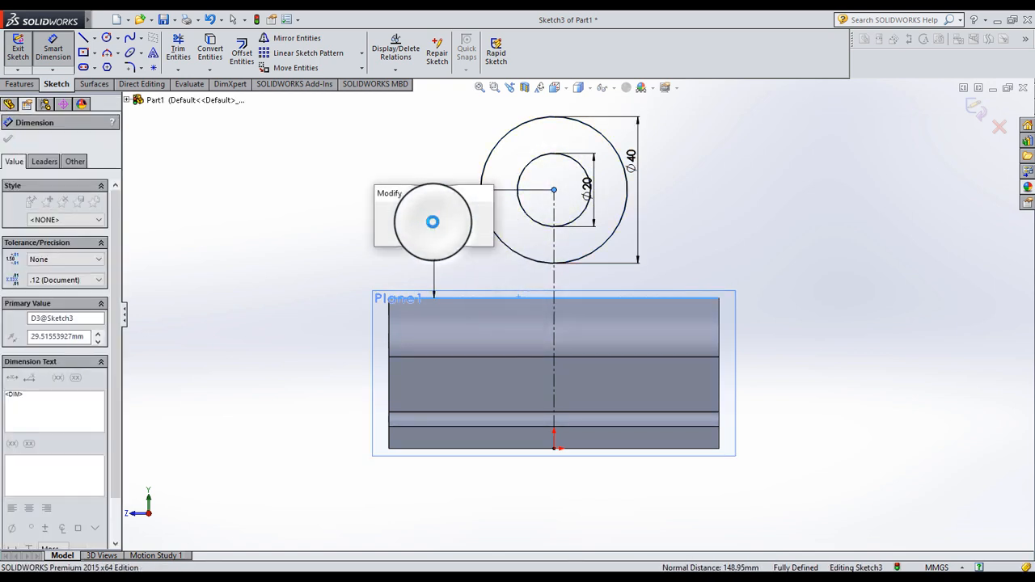
{"action": "key", "text": "Return"}
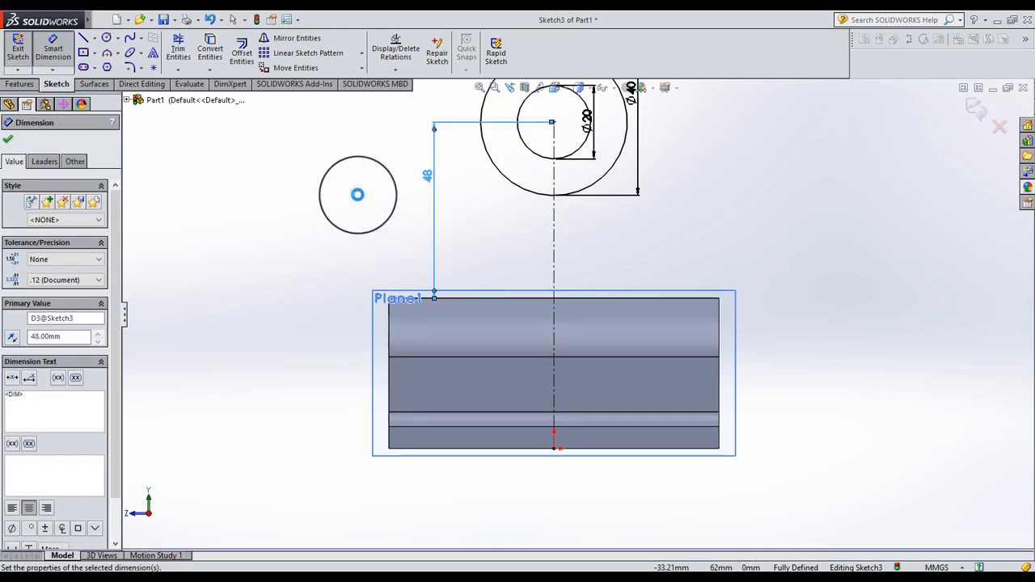
Extrude the concentric-circle sketch above the plate as a 30 mm deep blind boss, with its result merged.
{"action": "mouse_move", "coordinate": [346, 185]}
{"action": "middle_mouse_down"}
{"action": "mouse_move", "coordinate": [705, 273]}
{"action": "mouse_move", "coordinate": [607, 231]}
{"action": "mouse_move", "coordinate": [552, 275]}
{"action": "mouse_move", "coordinate": [577, 275]}
{"action": "mouse_move", "coordinate": [518, 291]}
{"action": "middle_mouse_up"}
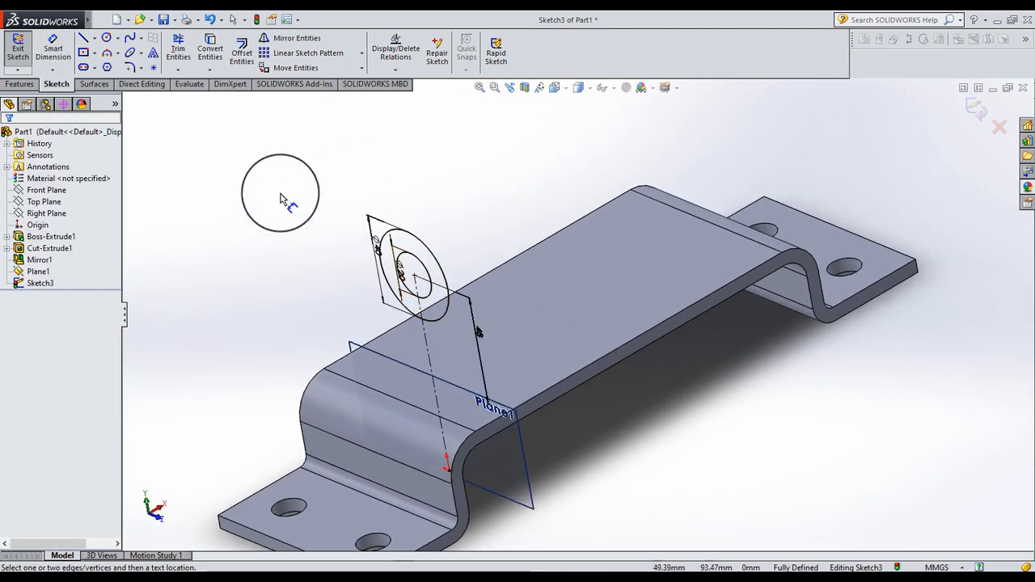
{"action": "left_click", "coordinate": [53, 50]}
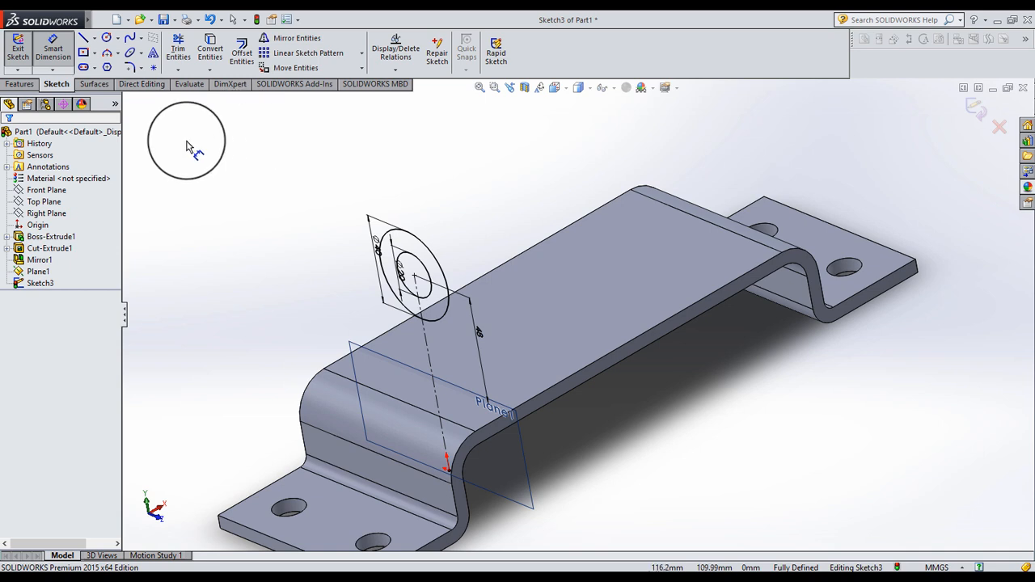
{"action": "left_click", "coordinate": [19, 84]}
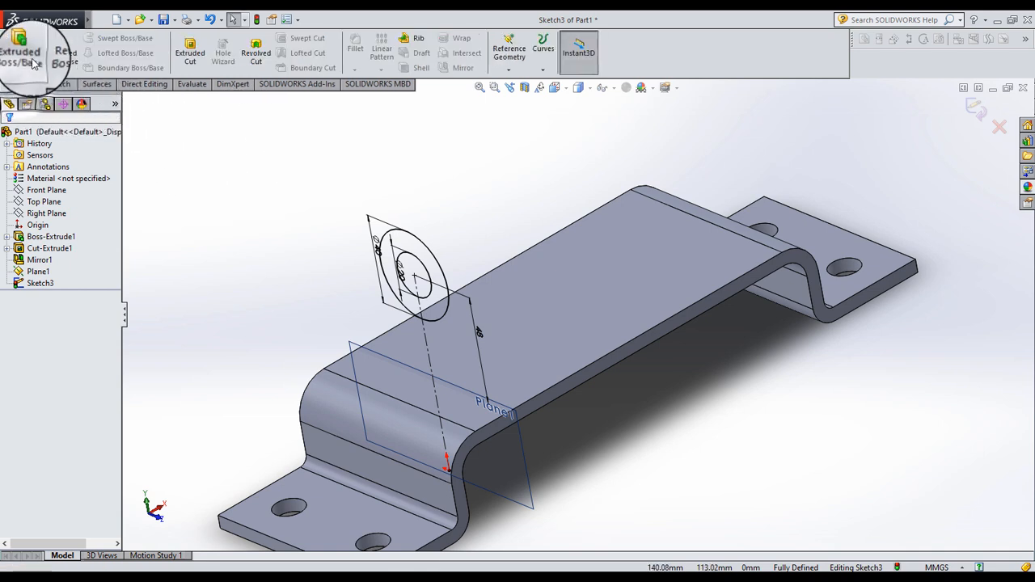
{"action": "left_click", "coordinate": [25, 54]}
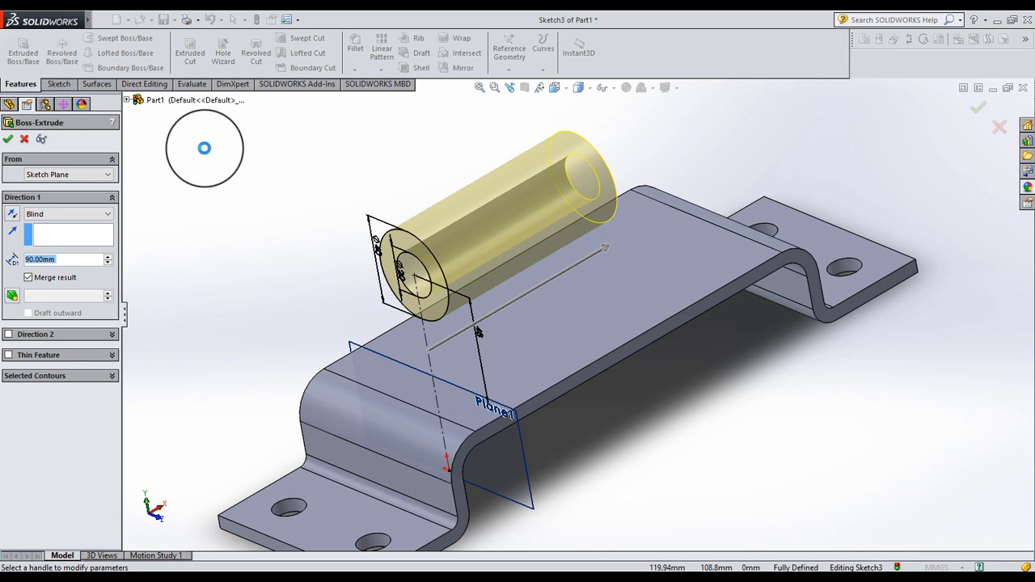
{"action": "type", "text": "30"}
{"action": "key", "text": "Return"}
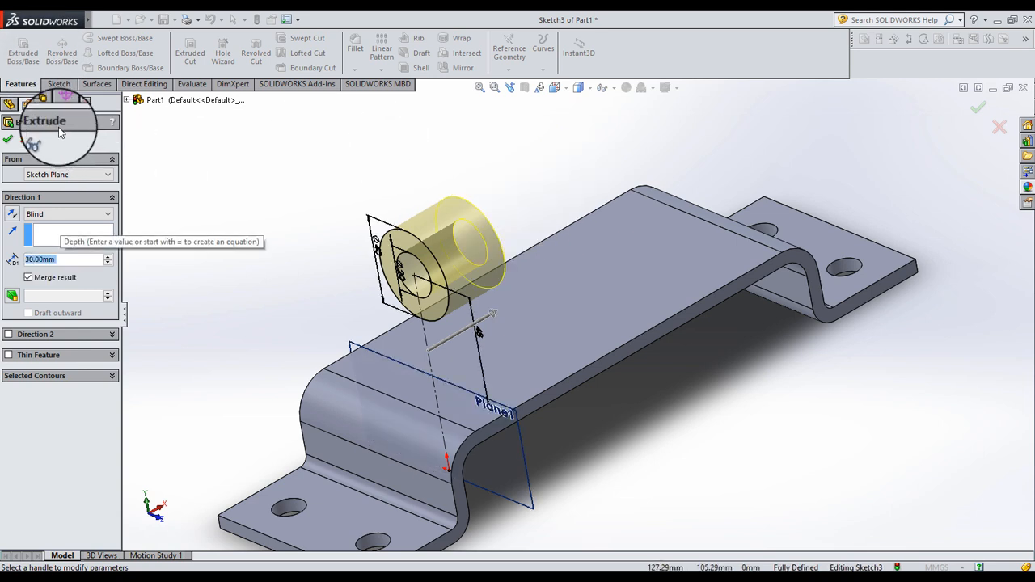
{"action": "left_click", "coordinate": [212, 177]}
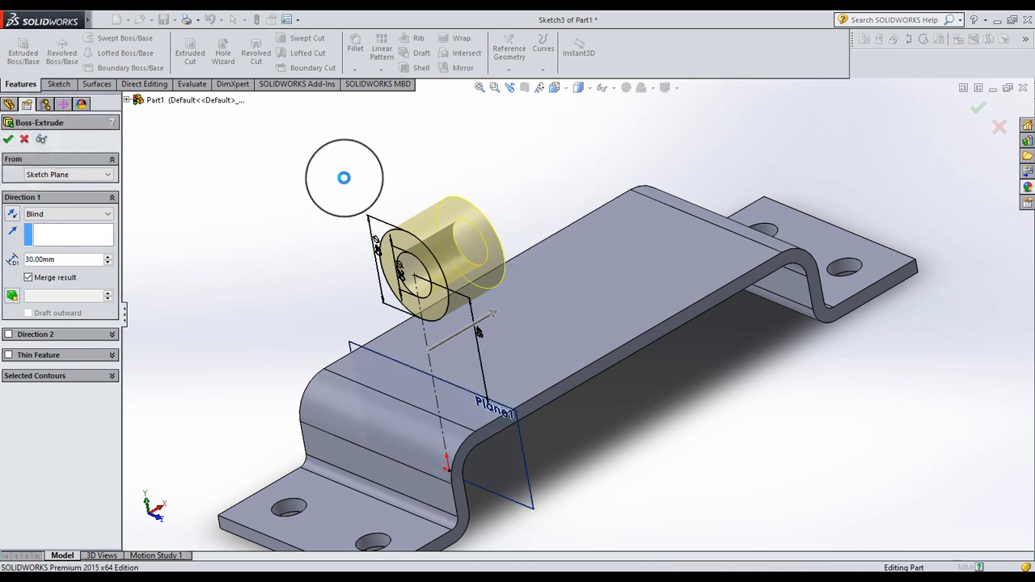
{"action": "right_click", "coordinate": [344, 177]}
{"action": "left_click", "coordinate": [473, 186]}
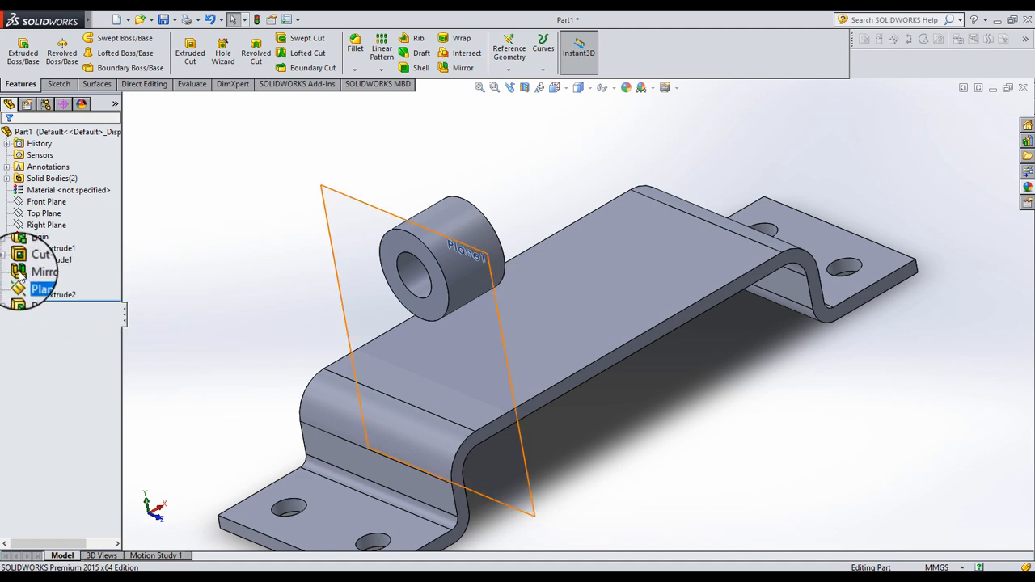
Create a reference plane midway between the tube's two annular end faces.
{"action": "left_click", "coordinate": [44, 213]}
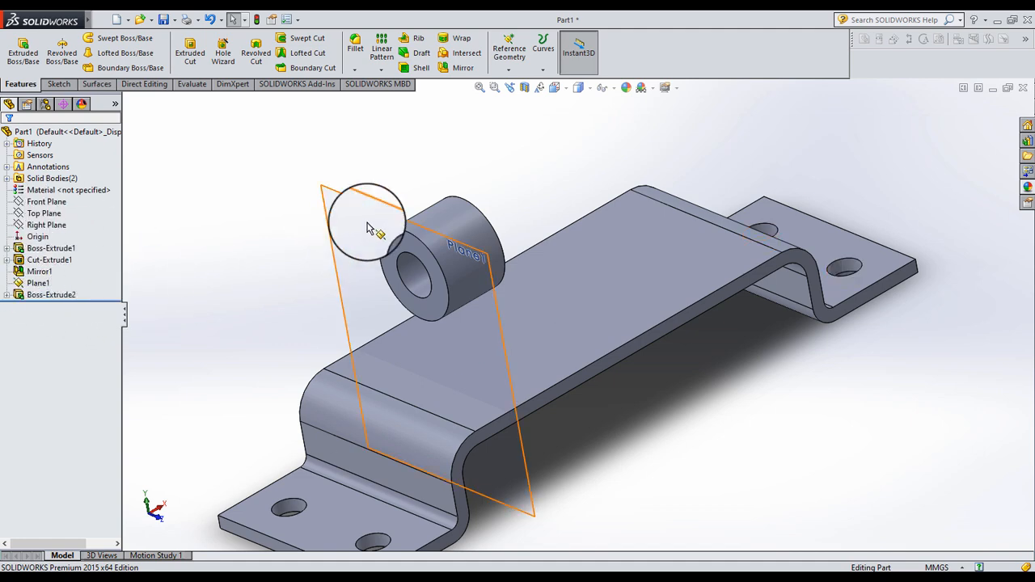
{"action": "scroll", "coordinate": [481, 252], "scroll_direction": "up", "scroll_amount": 1}
{"action": "scroll", "coordinate": [485, 275], "scroll_direction": "down", "scroll_amount": 3}
{"action": "left_click", "coordinate": [509, 50]}
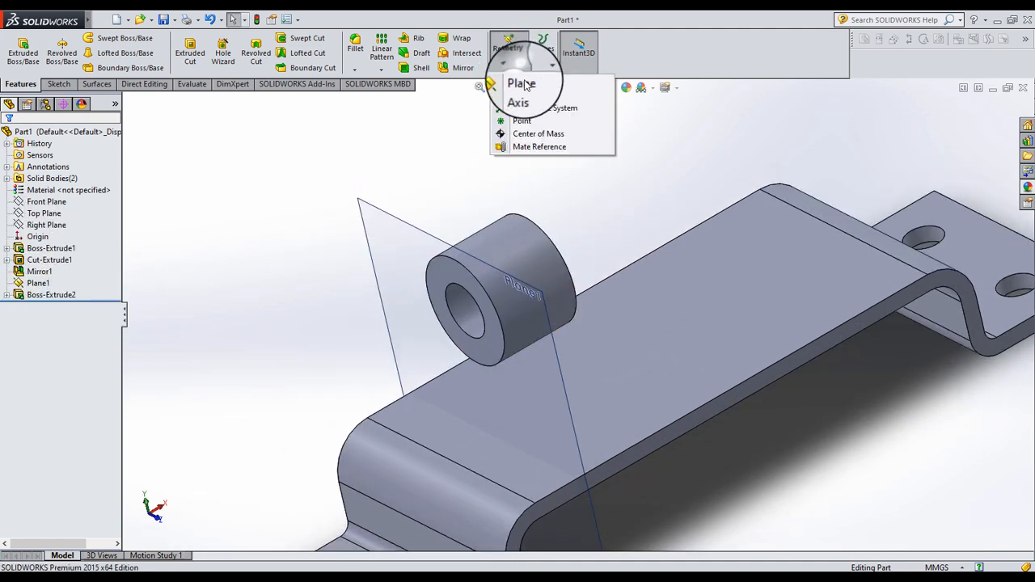
{"action": "left_click", "coordinate": [522, 84]}
{"action": "left_click", "coordinate": [454, 276]}
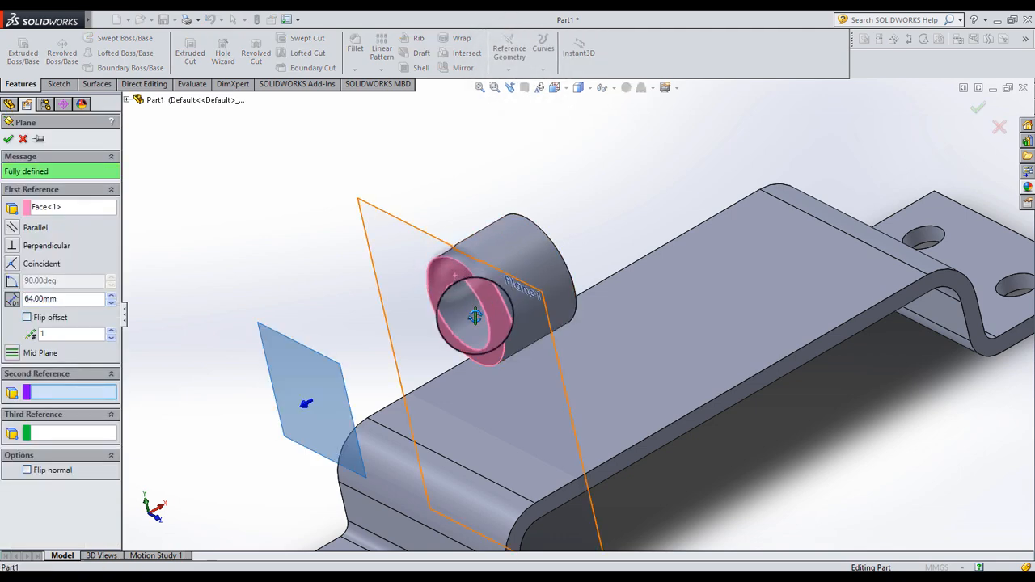
{"action": "middle_click_drag", "start_coordinate": [475, 316], "coordinate": [7, 203]}
{"action": "left_click", "coordinate": [566, 233]}
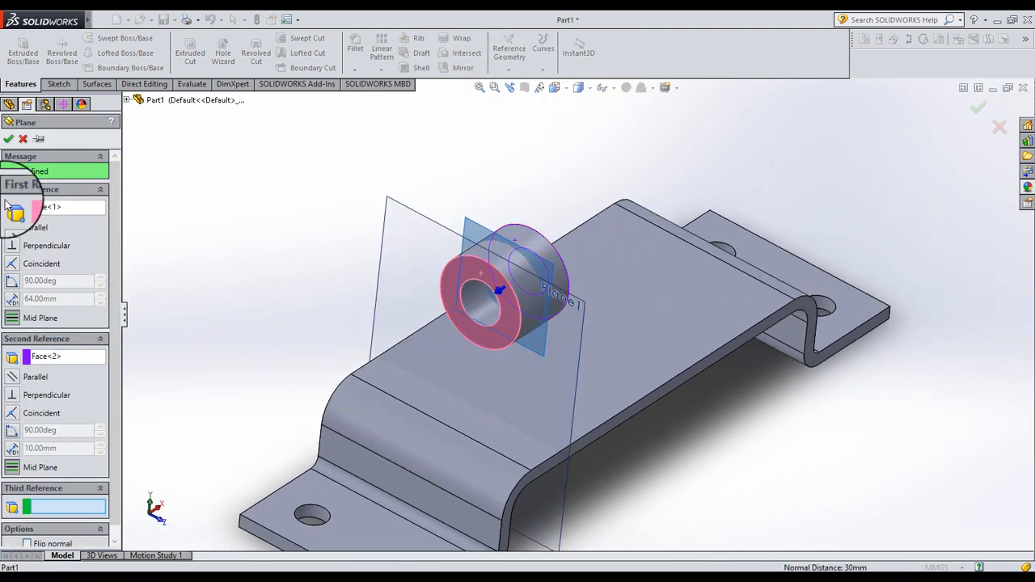
{"action": "left_click", "coordinate": [10, 142]}
{"action": "scroll", "coordinate": [246, 384], "scroll_direction": "up", "scroll_amount": 1}
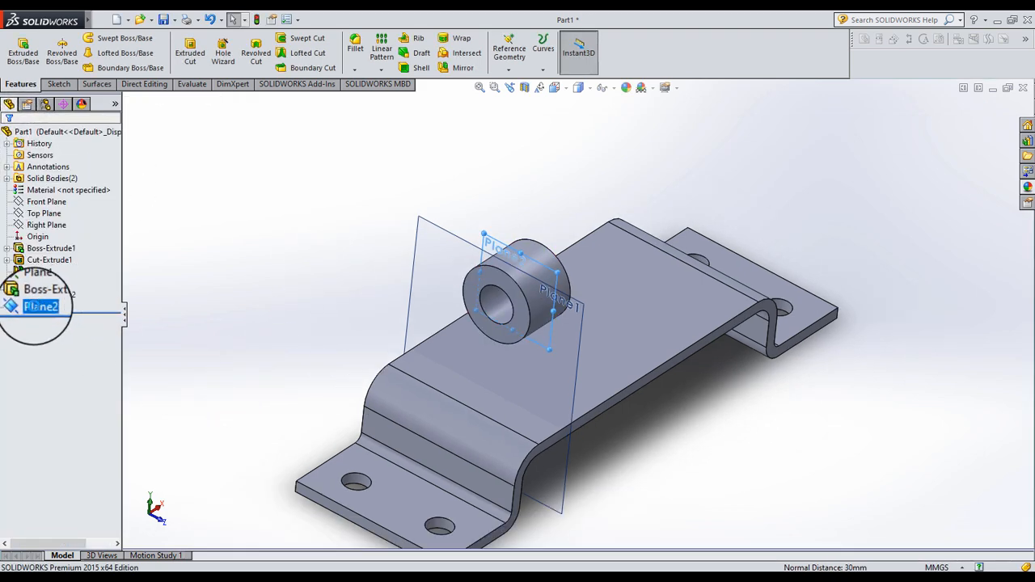
Start a sketch on the tube's new mid-plane and hide the earlier offset plane, Plane1.
{"action": "left_click", "coordinate": [178, 295]}
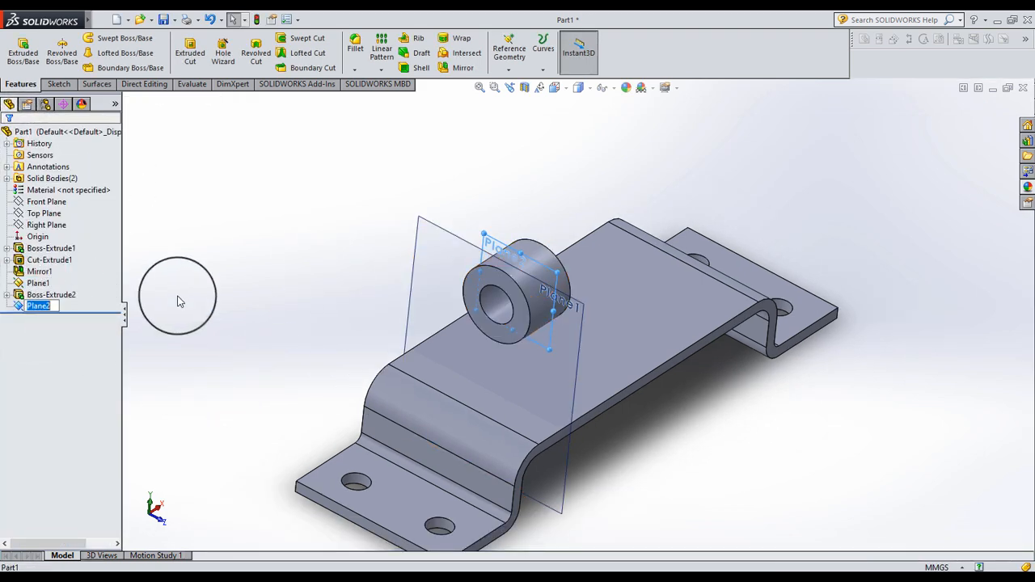
{"action": "right_click", "coordinate": [36, 310]}
{"action": "left_click", "coordinate": [39, 272]}
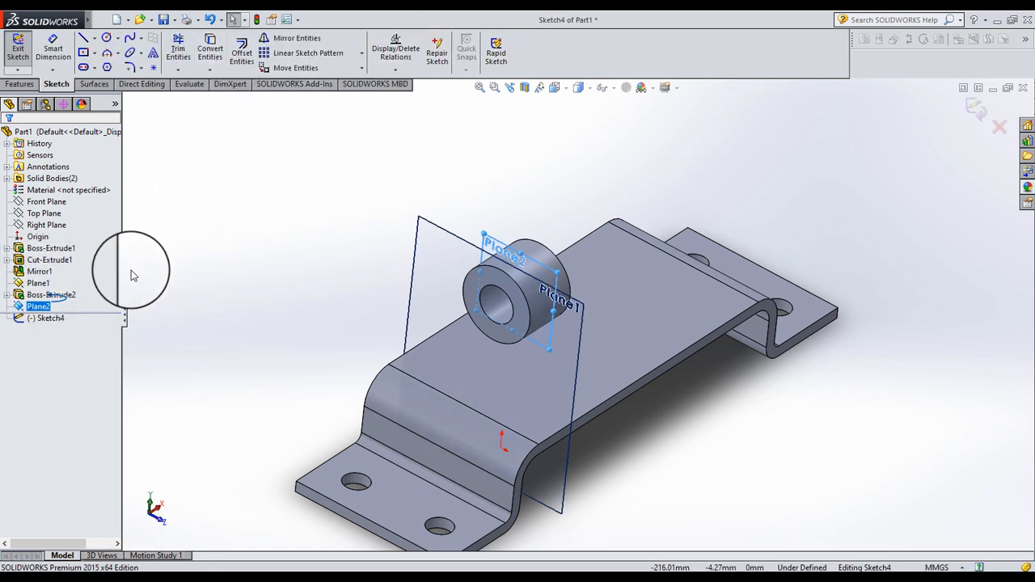
{"action": "left_click", "coordinate": [68, 282]}
{"action": "left_click", "coordinate": [169, 262]}
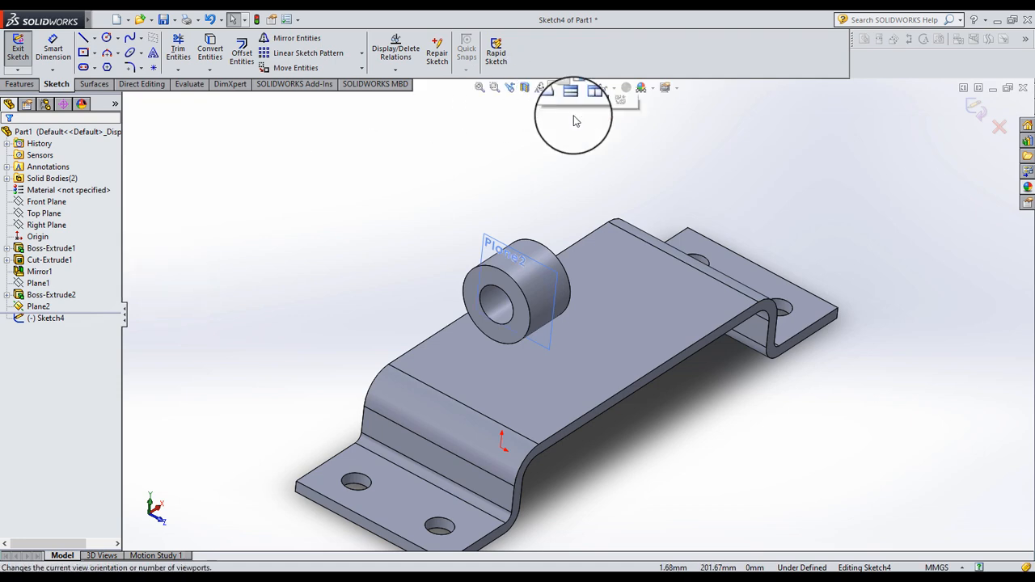
Convert the tube's outer 40 mm circular edge into the mid-plane sketch.
{"action": "left_click", "coordinate": [617, 152]}
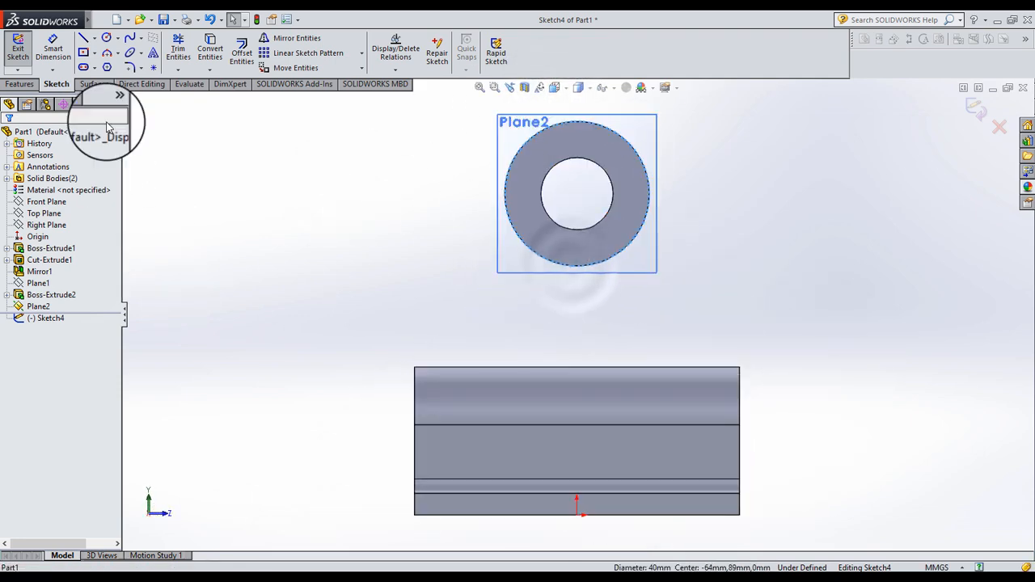
{"action": "left_click", "coordinate": [297, 182]}
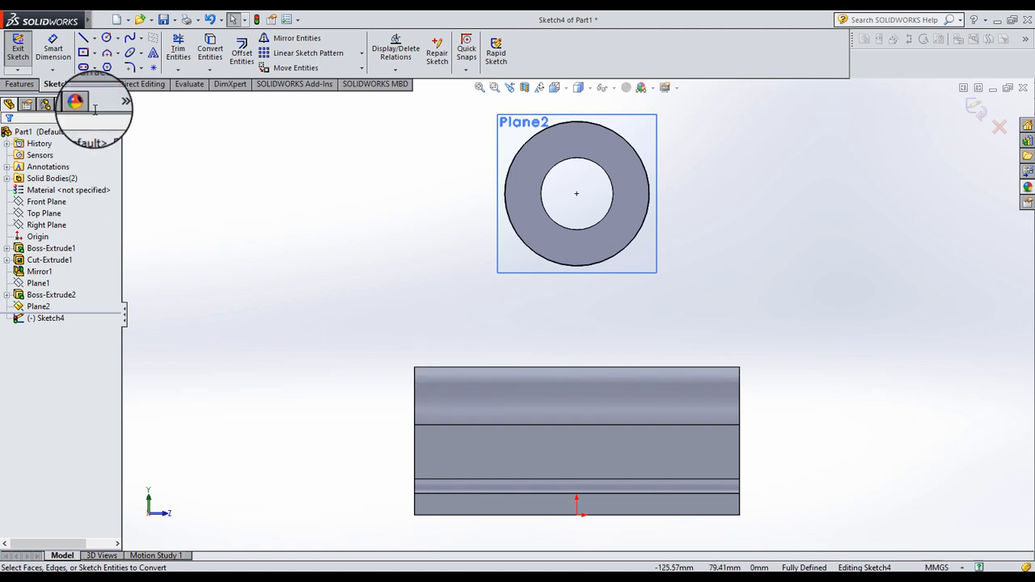
Sketch three connected lines: about 67 mm from beside the circle to the plate's top corner, 90 mm along its top edge, and about 69 mm back up.
{"action": "left_click", "coordinate": [83, 38]}
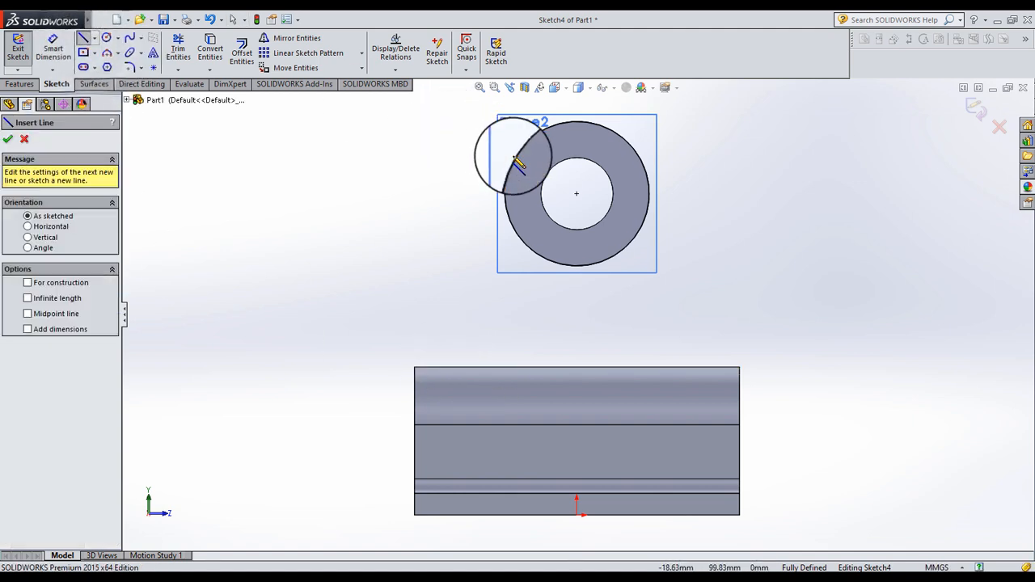
{"action": "left_click", "coordinate": [510, 143]}
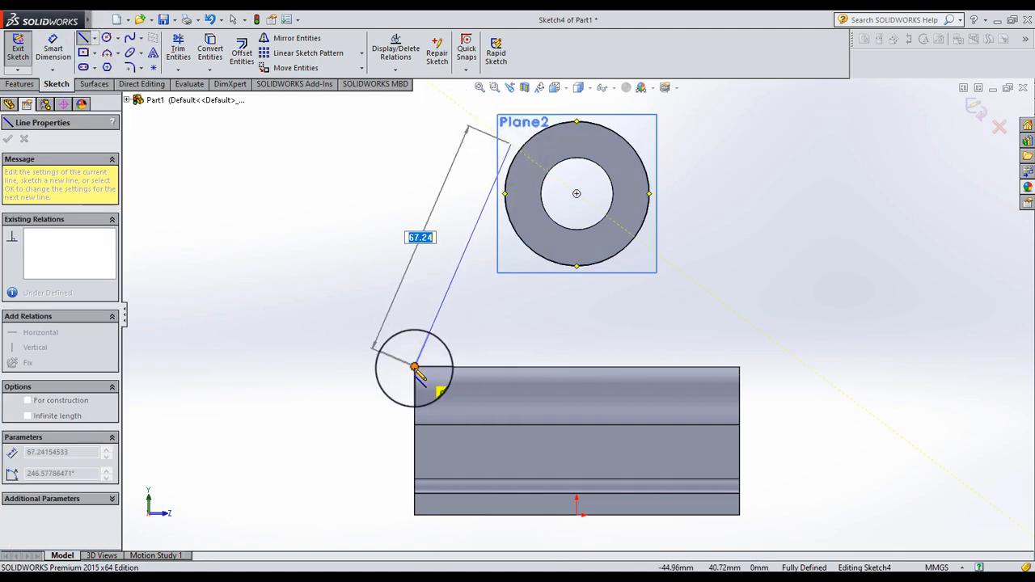
{"action": "left_click", "coordinate": [414, 367]}
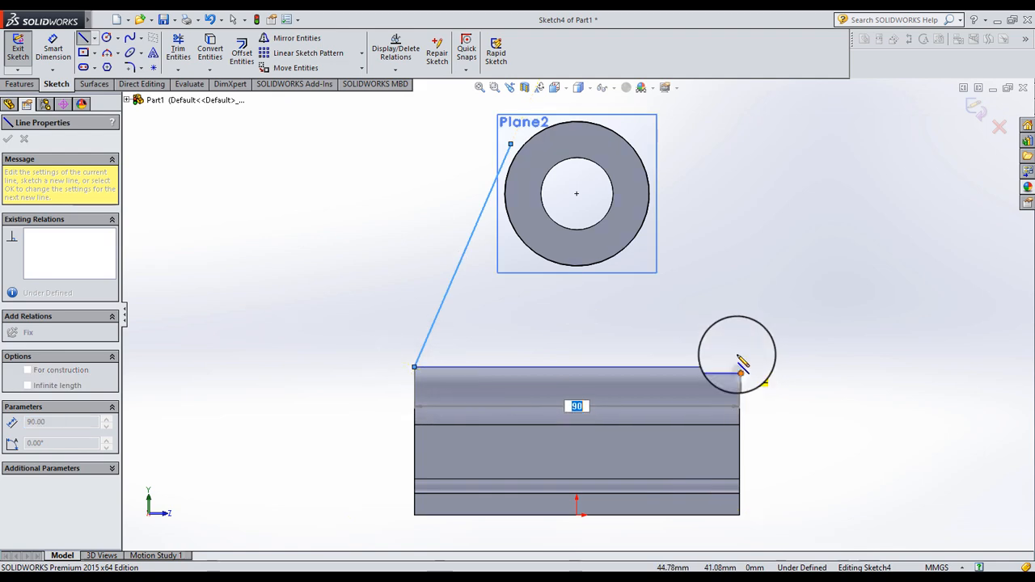
{"action": "left_click", "coordinate": [739, 367]}
{"action": "left_click", "coordinate": [641, 137]}
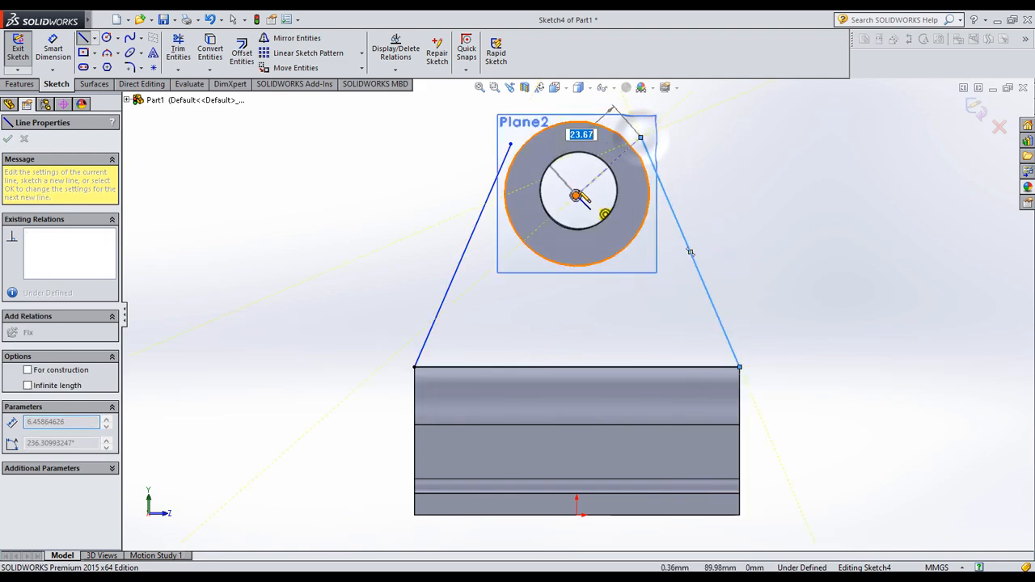
{"action": "key", "text": "Escape"}
Add tangent relations between the converted outer circle and each of the two slanted lines.
{"action": "mouse_move", "coordinate": [577, 194]}
{"action": "left_mouse_down"}
{"action": "mouse_move", "coordinate": [516, 152]}
{"action": "mouse_move", "coordinate": [477, 237]}
{"action": "left_mouse_up"}
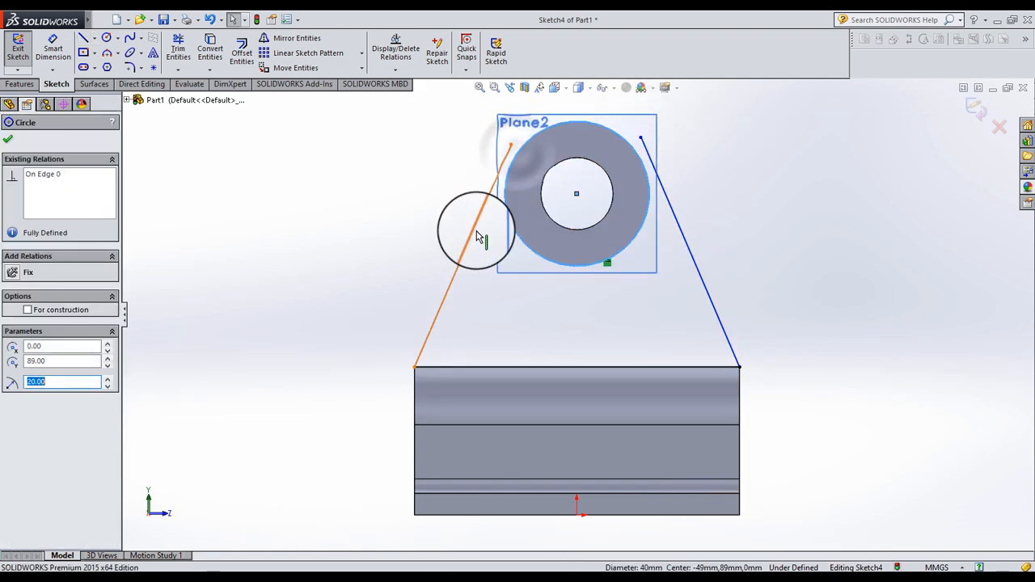
{"action": "left_click", "coordinate": [475, 224], "text": "ctrl"}
{"action": "left_click", "coordinate": [13, 348]}
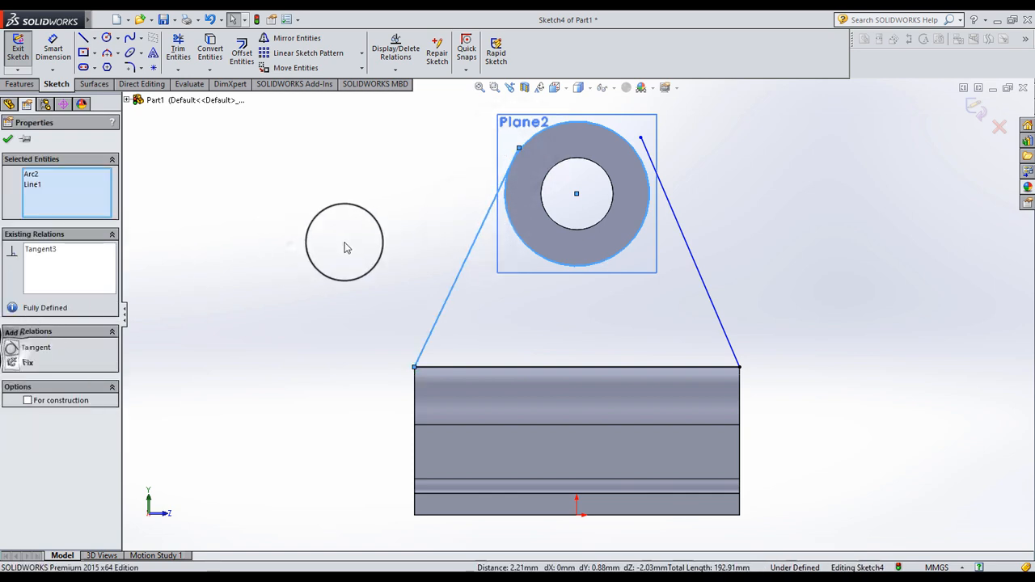
{"action": "left_click", "coordinate": [701, 278]}
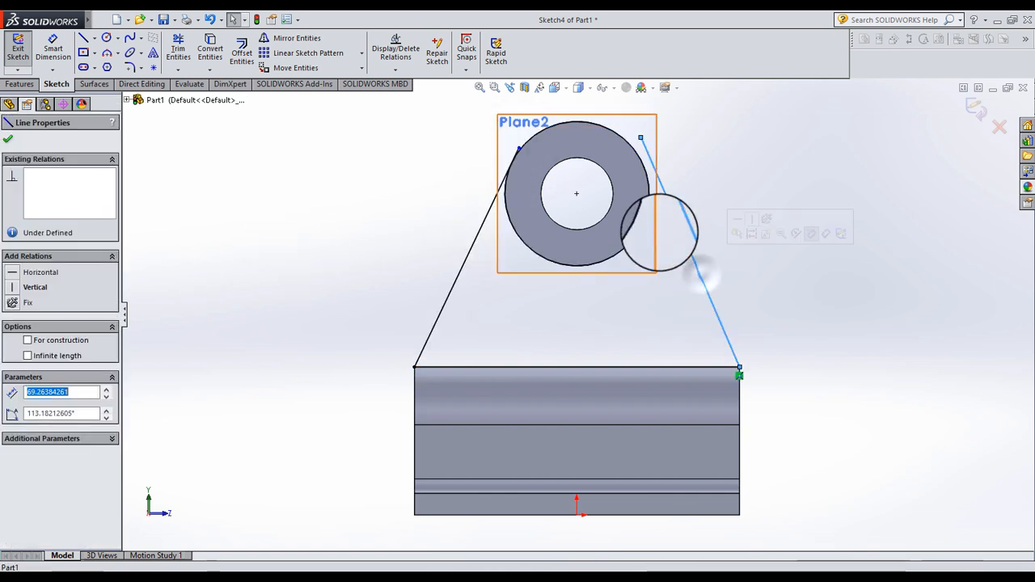
{"action": "left_click", "coordinate": [643, 232], "text": "ctrl"}
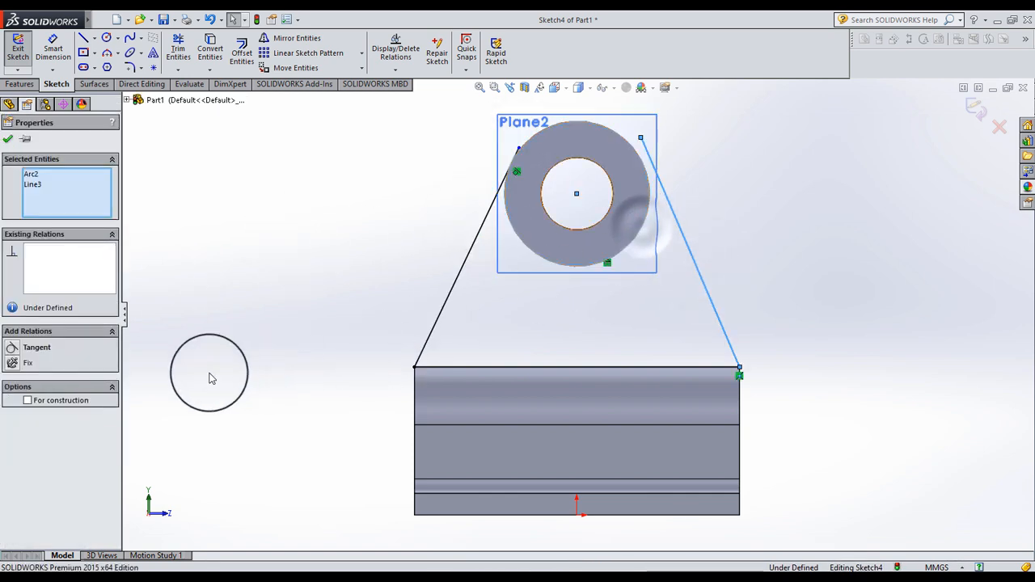
{"action": "left_click", "coordinate": [13, 349]}
Trim the upper ends of both slanted lines back to their tangent points on the circle.
{"action": "scroll", "coordinate": [781, 86], "scroll_direction": "down", "scroll_amount": 3}
{"action": "scroll", "coordinate": [542, 157], "scroll_direction": "down", "scroll_amount": 4}
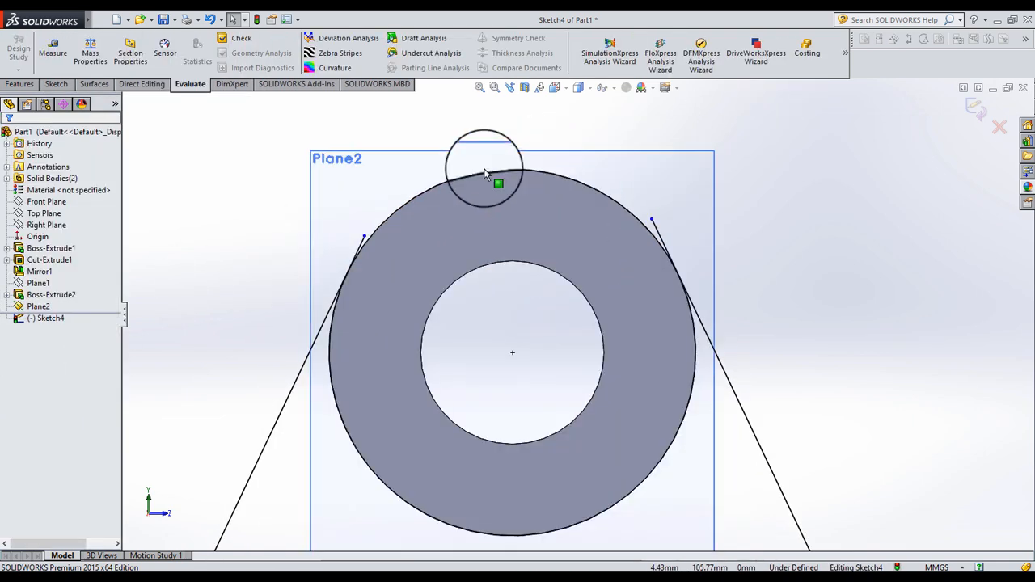
{"action": "left_click", "coordinate": [19, 84]}
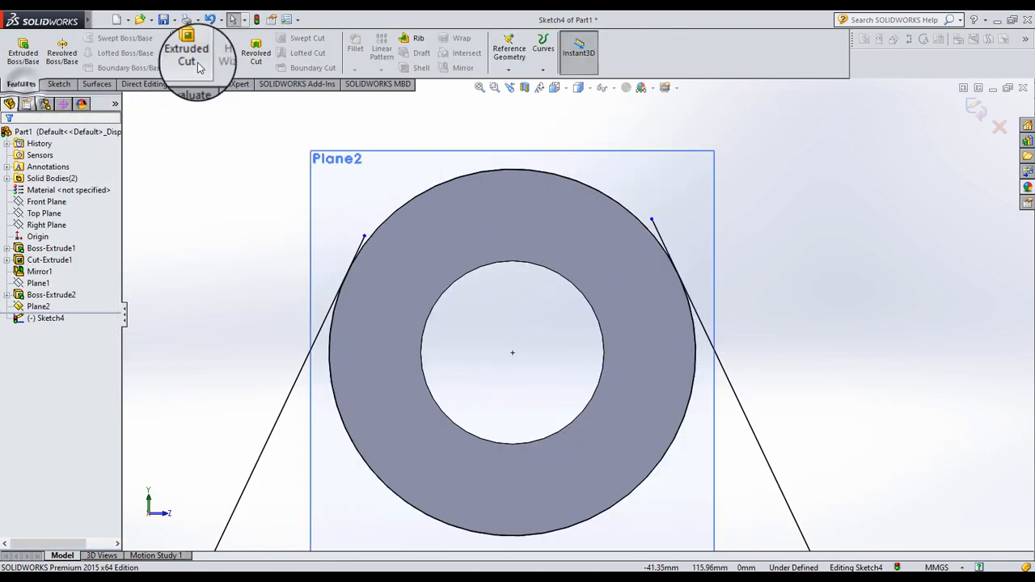
{"action": "left_click", "coordinate": [58, 84]}
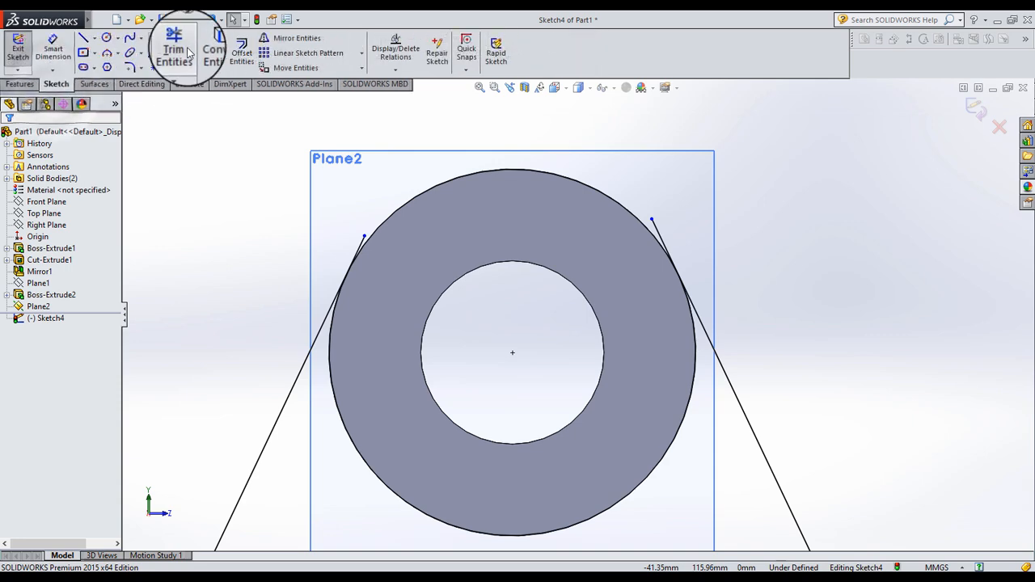
{"action": "left_click", "coordinate": [186, 51]}
{"action": "scroll", "coordinate": [387, 221], "scroll_direction": "down", "scroll_amount": 3}
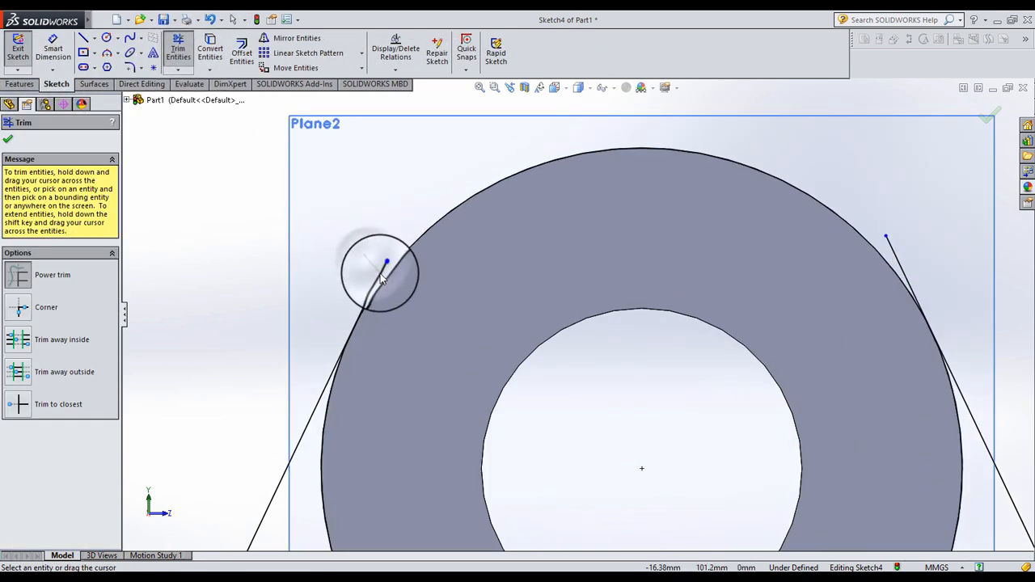
{"action": "left_click", "coordinate": [382, 277]}
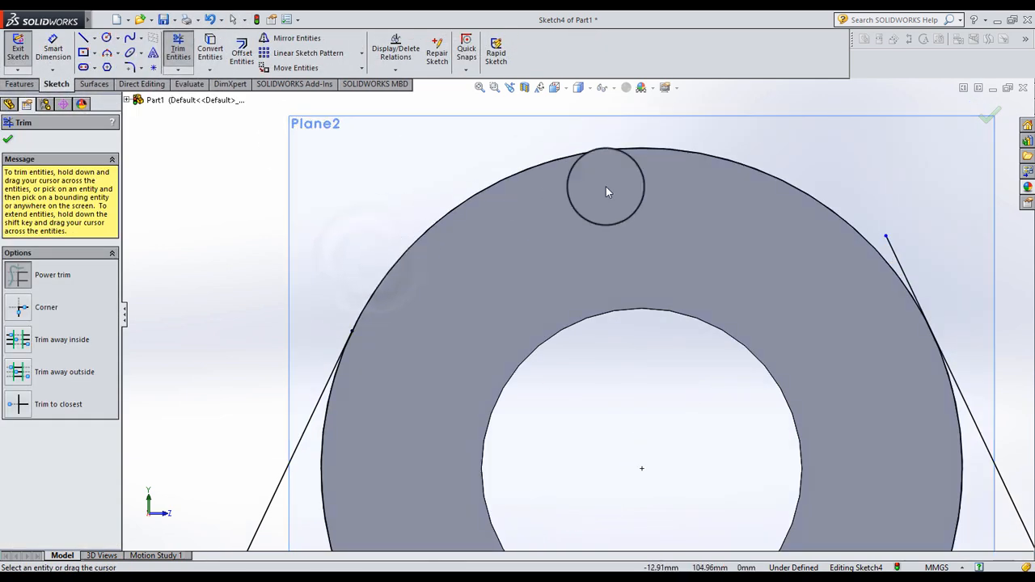
{"action": "left_click", "coordinate": [896, 257]}
{"action": "scroll", "coordinate": [889, 252], "scroll_direction": "up", "scroll_amount": 4}
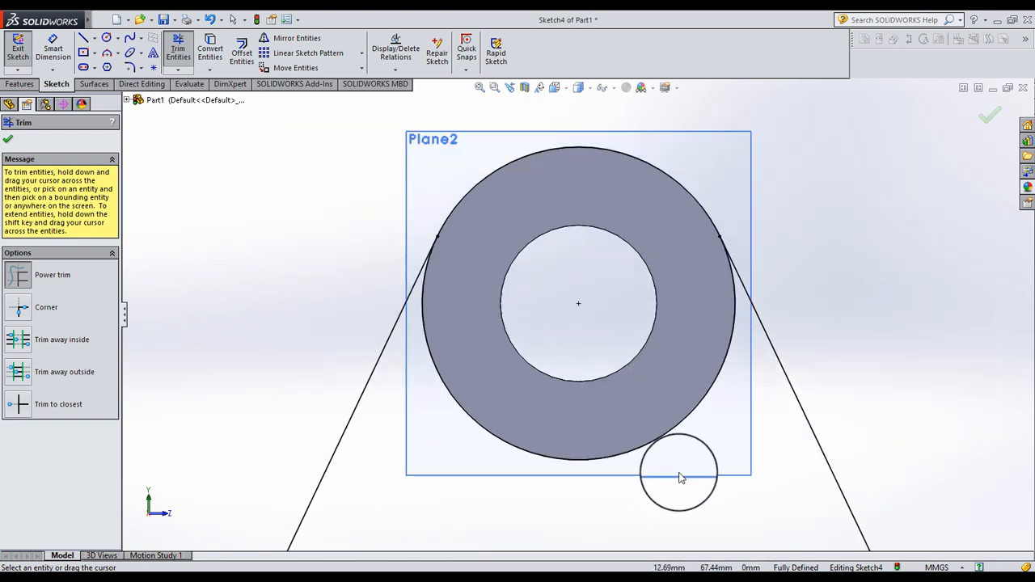
{"action": "scroll", "coordinate": [607, 368], "scroll_direction": "up", "scroll_amount": 5}
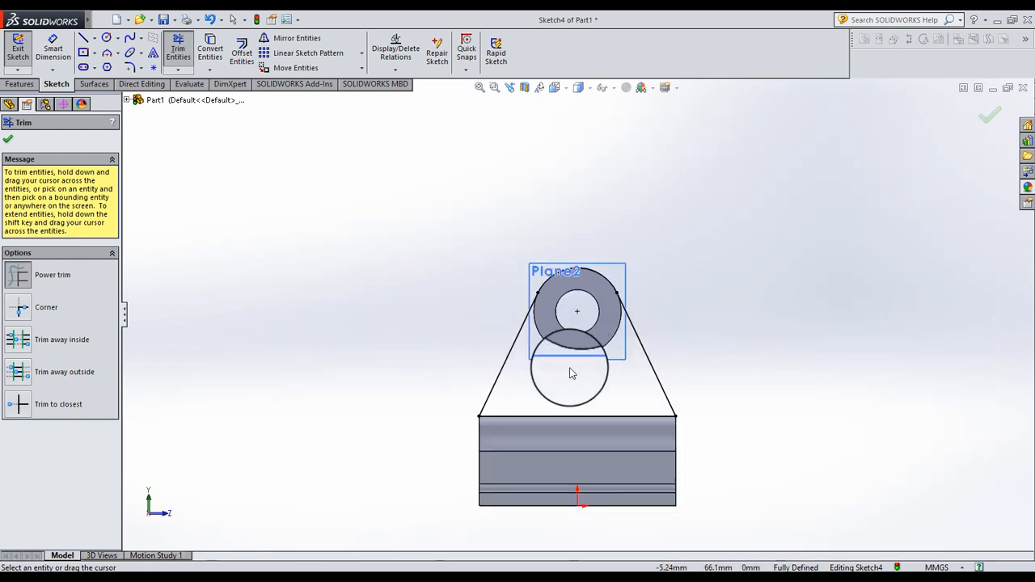
{"action": "scroll", "coordinate": [613, 340], "scroll_direction": "down", "scroll_amount": 1}
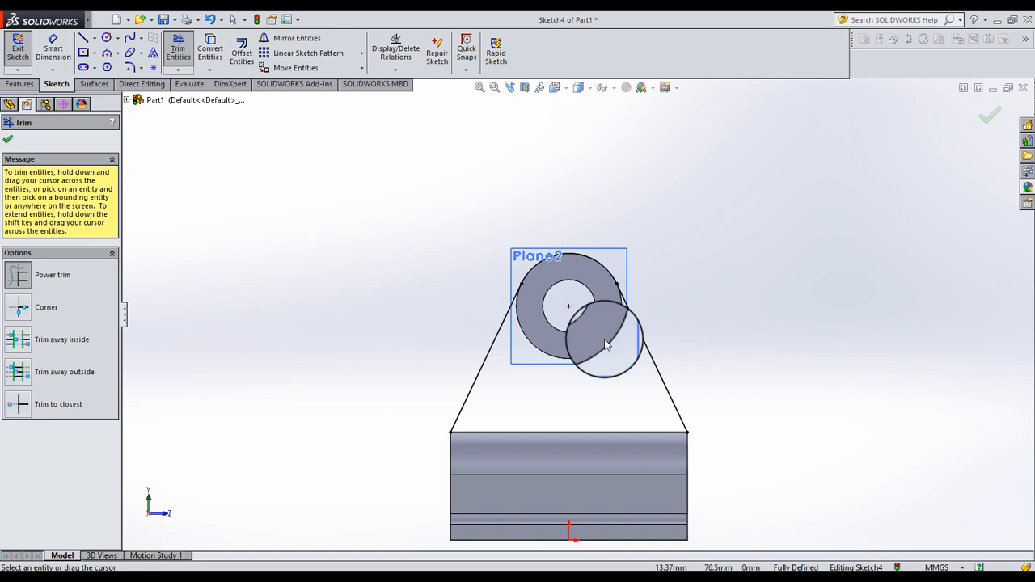
{"action": "left_click", "coordinate": [8, 139]}
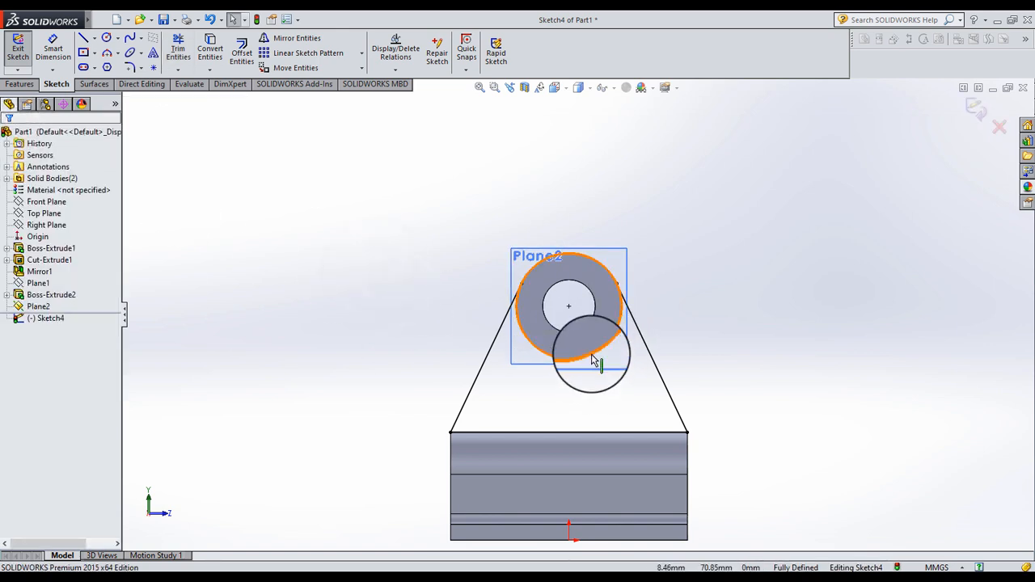
Delete the trimmed upper arc and convert the tube's full outer circular edge into the web sketch.
{"action": "left_click", "coordinate": [533, 273]}
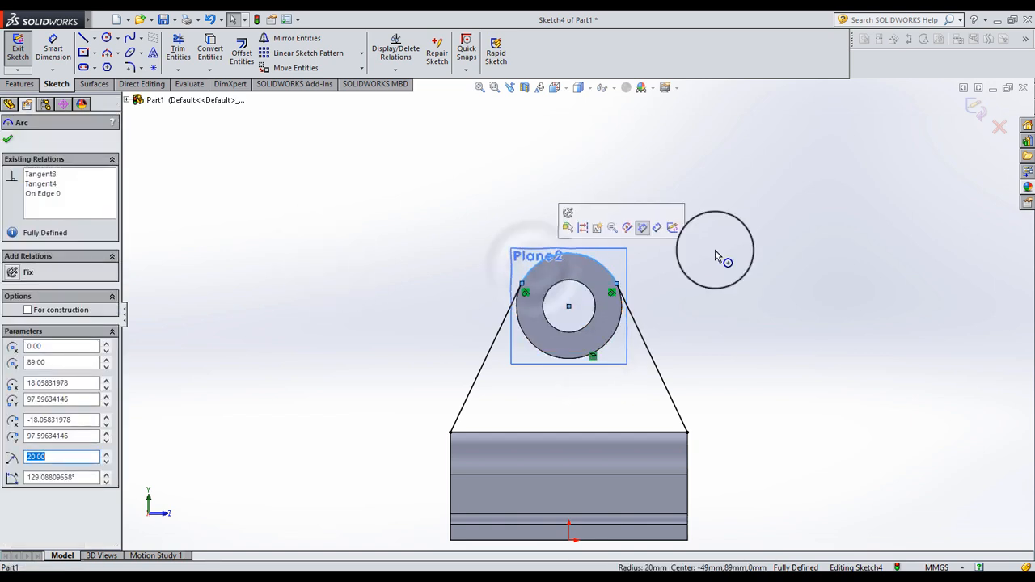
{"action": "left_click", "coordinate": [714, 257]}
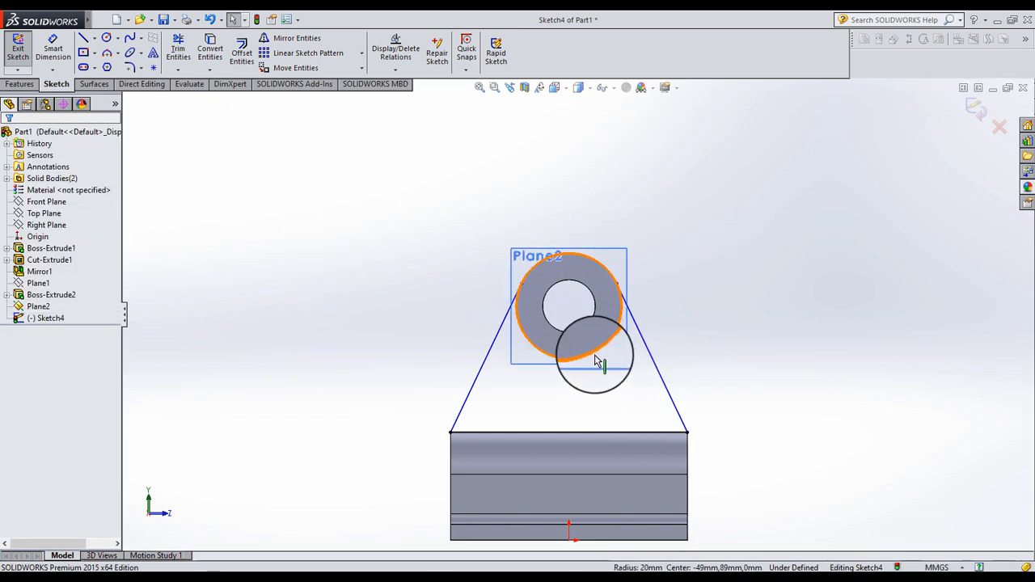
{"action": "left_click", "coordinate": [210, 50]}
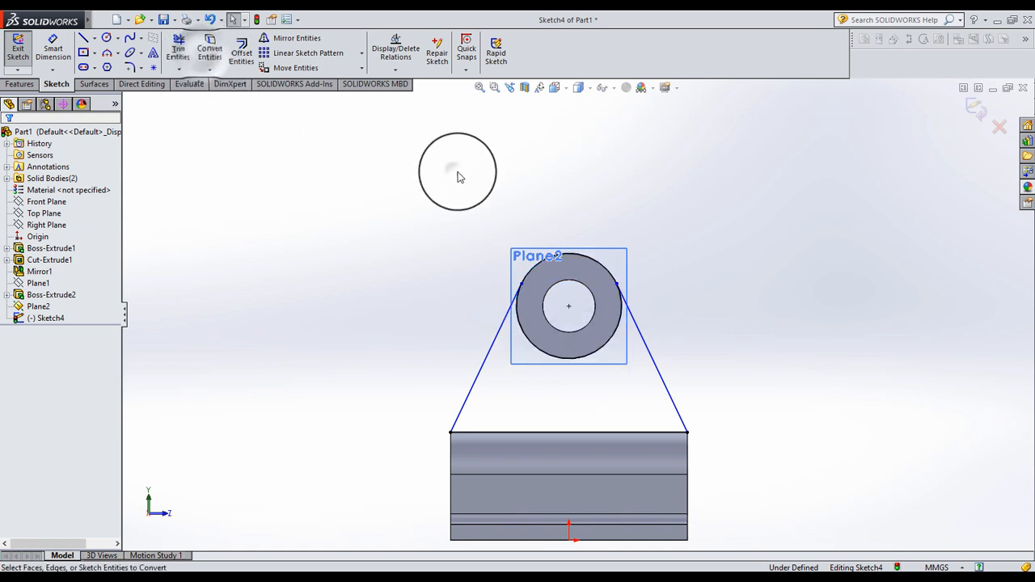
Add tangent relations between the newly converted circle and both slanted lines.
{"action": "scroll", "coordinate": [571, 314], "scroll_direction": "down", "scroll_amount": 3}
{"action": "left_click", "coordinate": [453, 326]}
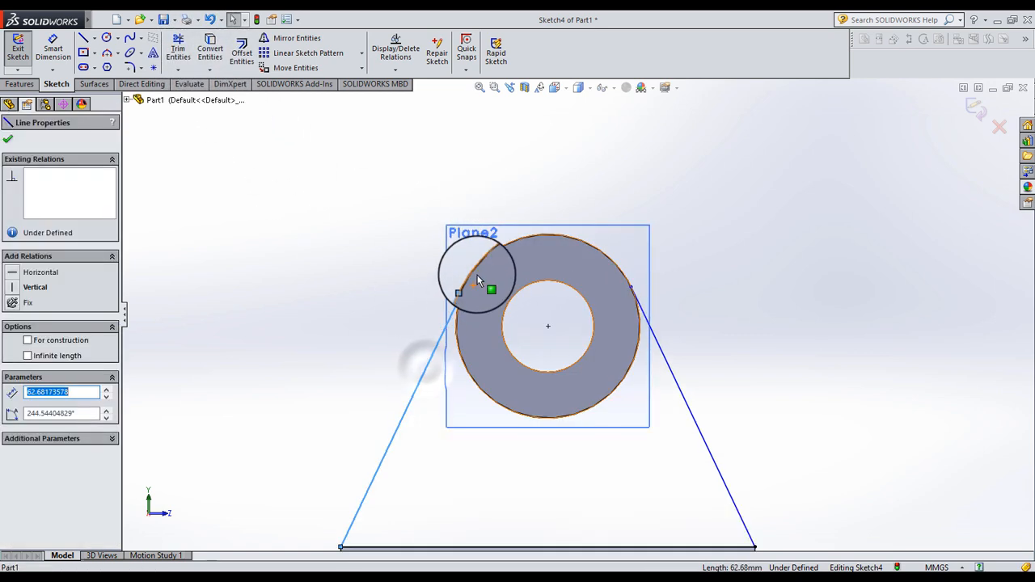
{"action": "left_click", "coordinate": [476, 271], "text": "ctrl"}
{"action": "left_click", "coordinate": [37, 349]}
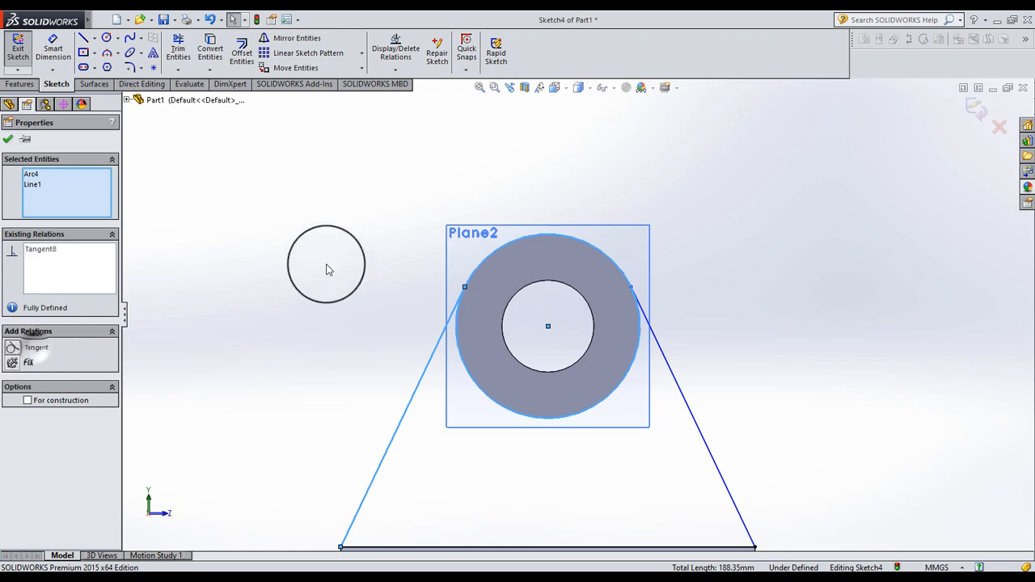
{"action": "left_click", "coordinate": [326, 268]}
{"action": "left_click", "coordinate": [681, 392]}
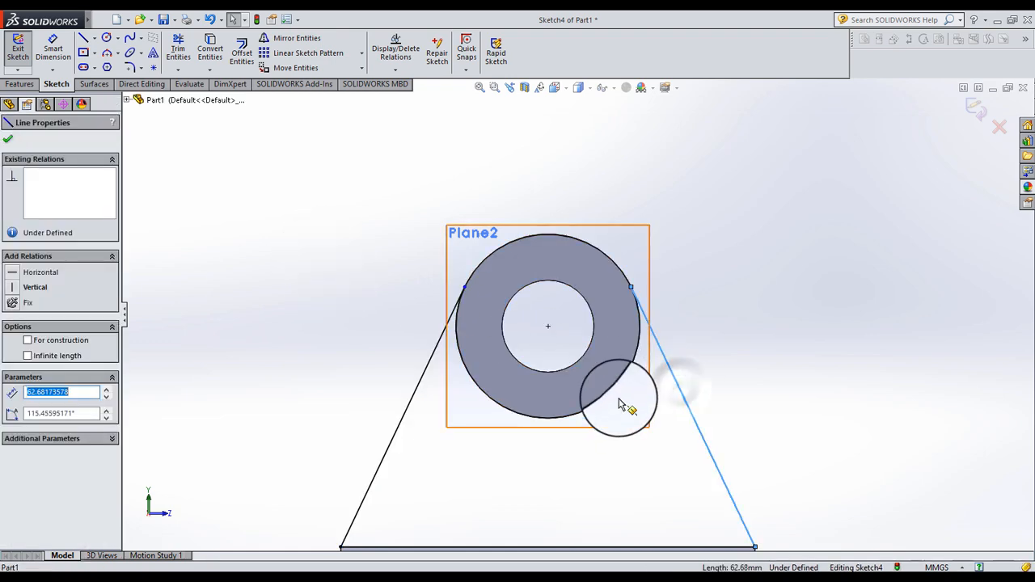
{"action": "left_click", "coordinate": [620, 394], "text": "ctrl"}
{"action": "left_click", "coordinate": [38, 343]}
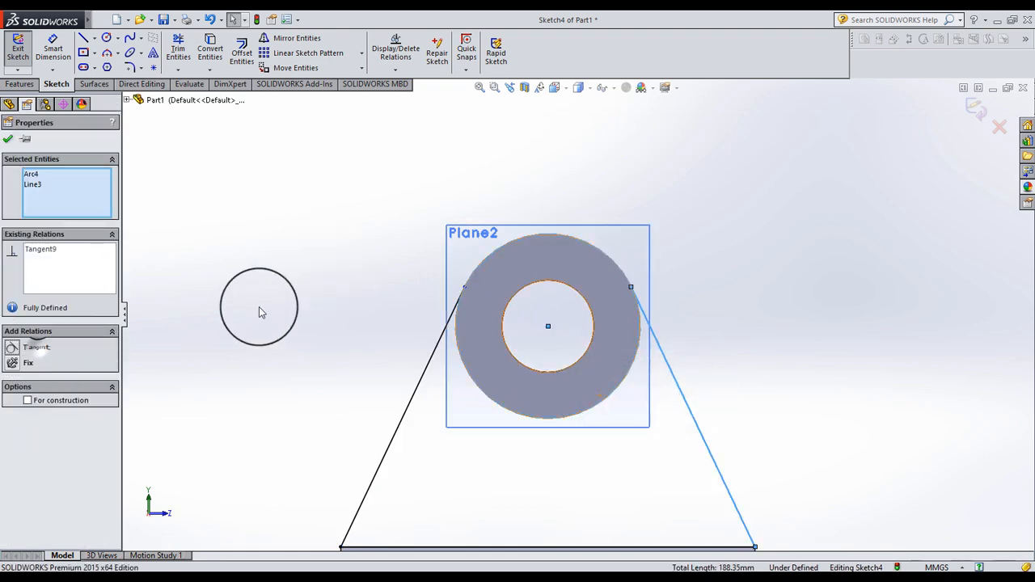
{"action": "left_click", "coordinate": [263, 304]}
Make the upper endpoints of both slanted lines coincident with the converted circle.
{"action": "scroll", "coordinate": [643, 305], "scroll_direction": "down", "scroll_amount": 5}
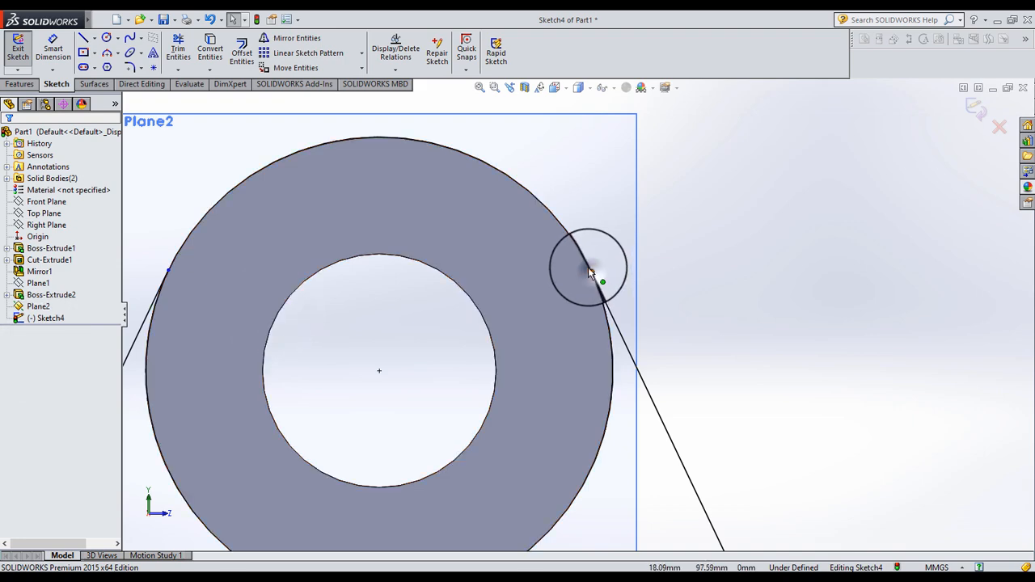
{"action": "left_click", "coordinate": [589, 271], "text": "ctrl"}
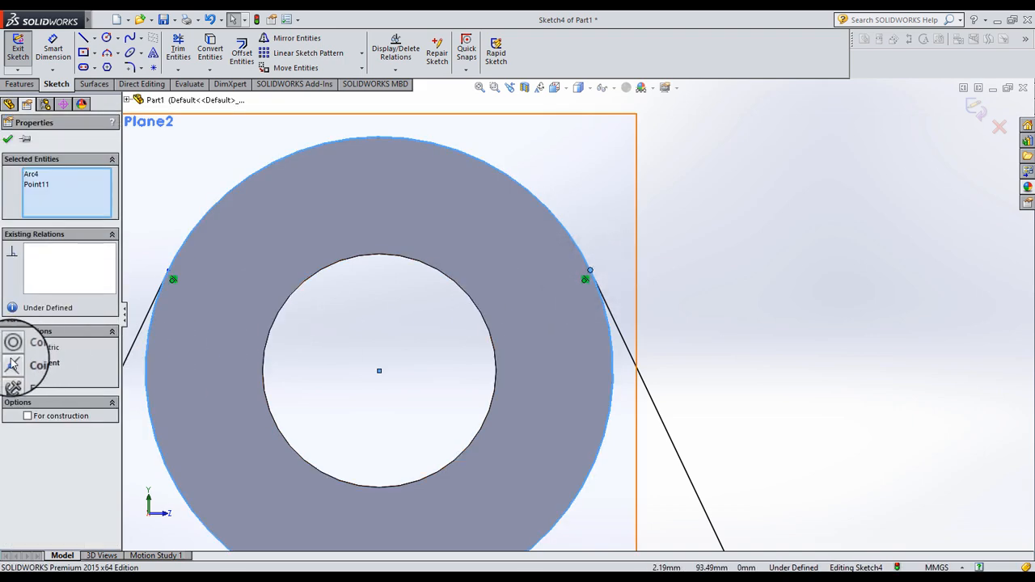
{"action": "left_click", "coordinate": [13, 365]}
{"action": "left_click", "coordinate": [196, 150]}
{"action": "left_click", "coordinate": [166, 278]}
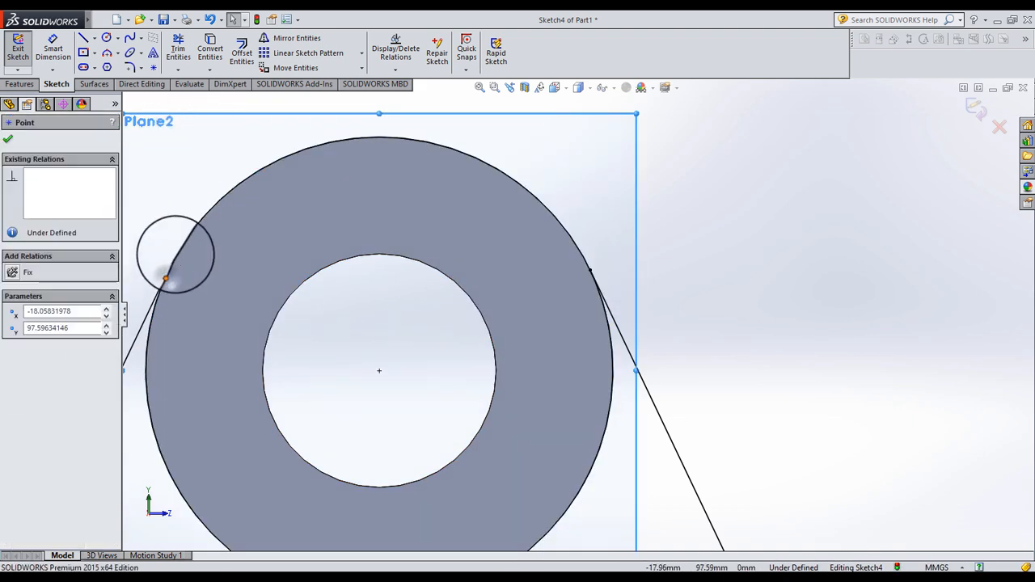
{"action": "left_click", "coordinate": [163, 283], "text": "ctrl"}
{"action": "left_click", "coordinate": [40, 362]}
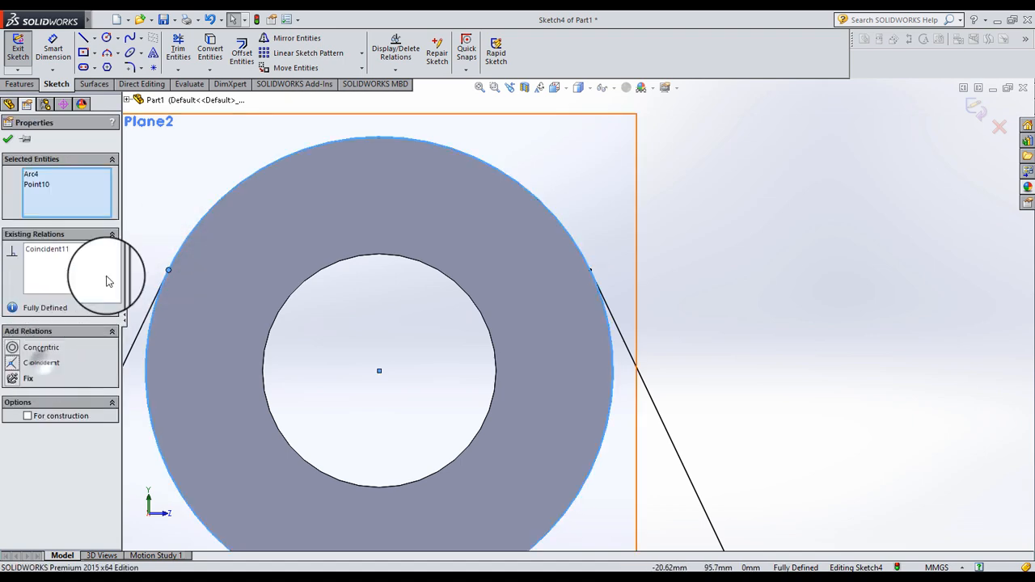
{"action": "left_click", "coordinate": [281, 263]}
Trim away the circle's upper arc between the two tangent points, keeping the lower arc as the web's boundary.
{"action": "key", "text": "f"}
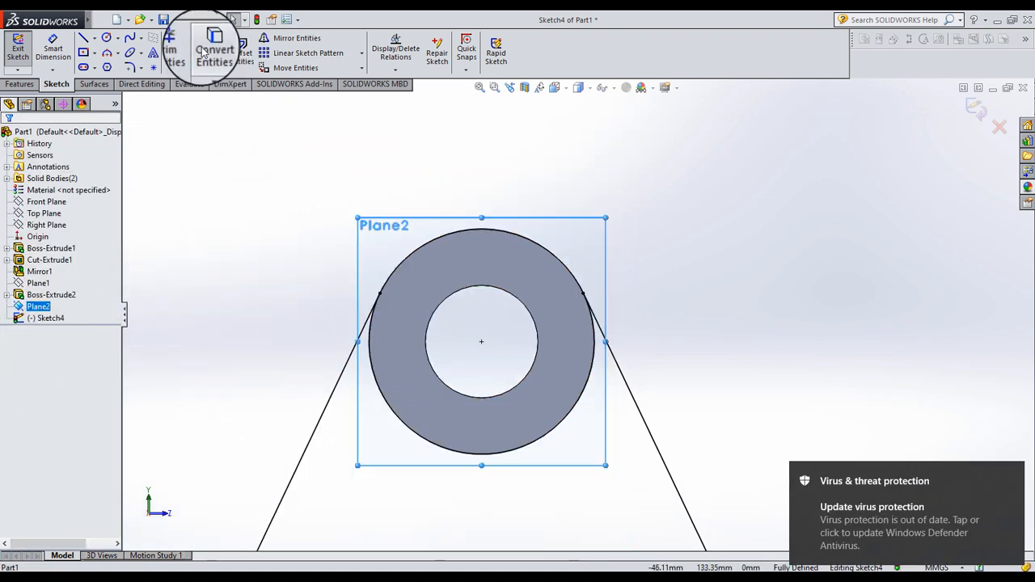
{"action": "left_click", "coordinate": [178, 48]}
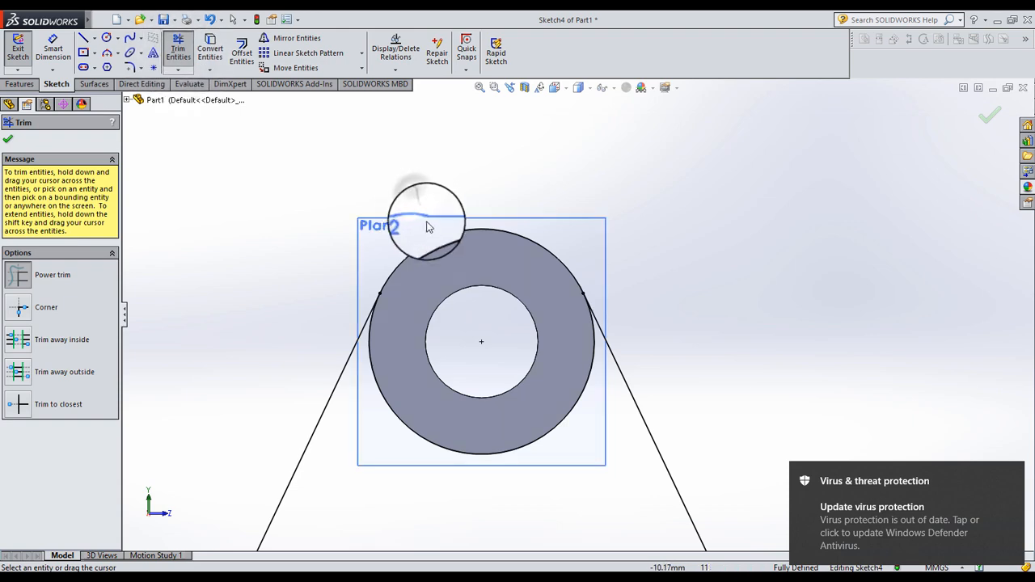
{"action": "left_click", "coordinate": [10, 135]}
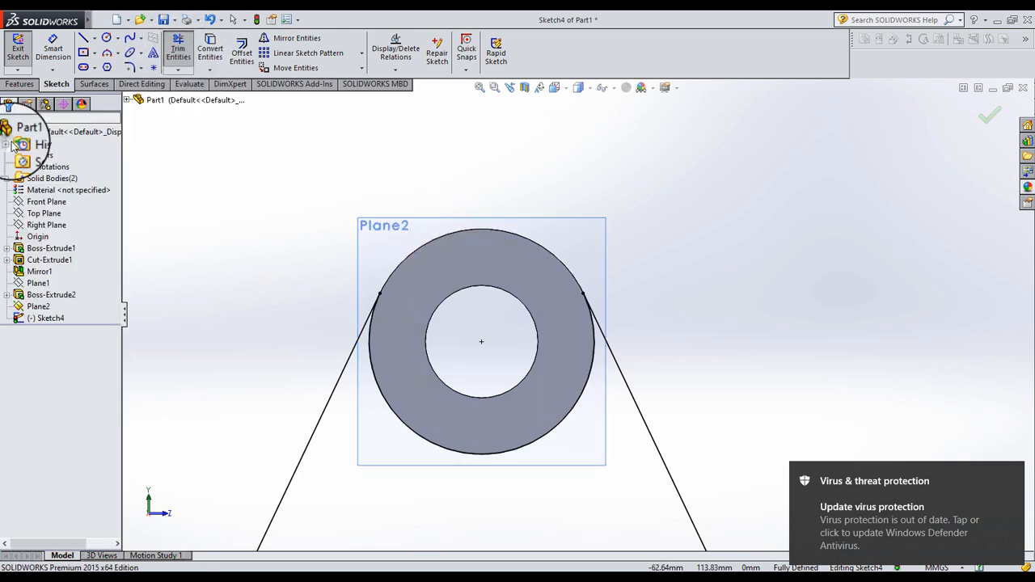
Extrude the web profile 6 mm with the Mid Plane end condition and merge the result.
{"action": "scroll", "coordinate": [427, 296], "scroll_direction": "up", "scroll_amount": 3}
{"action": "middle_click_drag", "start_coordinate": [427, 296], "coordinate": [450, 416]}
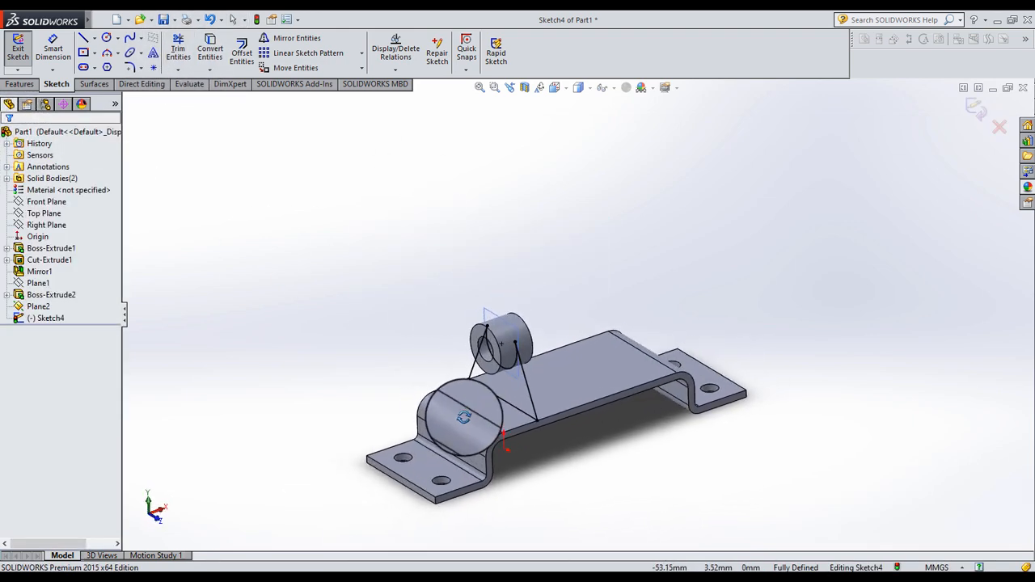
{"action": "scroll", "coordinate": [653, 382], "scroll_direction": "down", "scroll_amount": 3}
{"action": "middle_click_drag", "start_coordinate": [481, 370], "coordinate": [531, 358]}
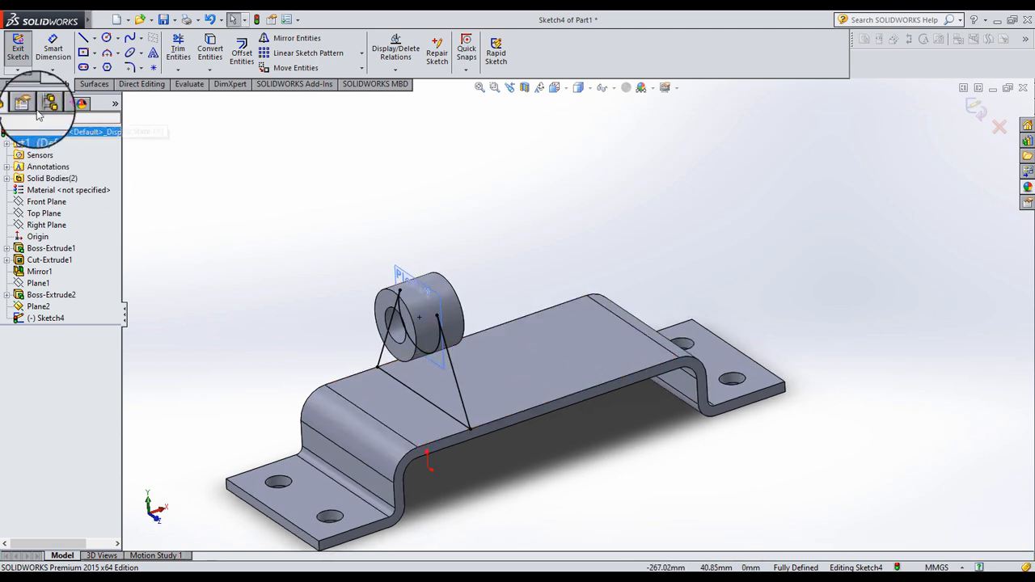
{"action": "left_click", "coordinate": [21, 84]}
{"action": "left_click", "coordinate": [23, 50]}
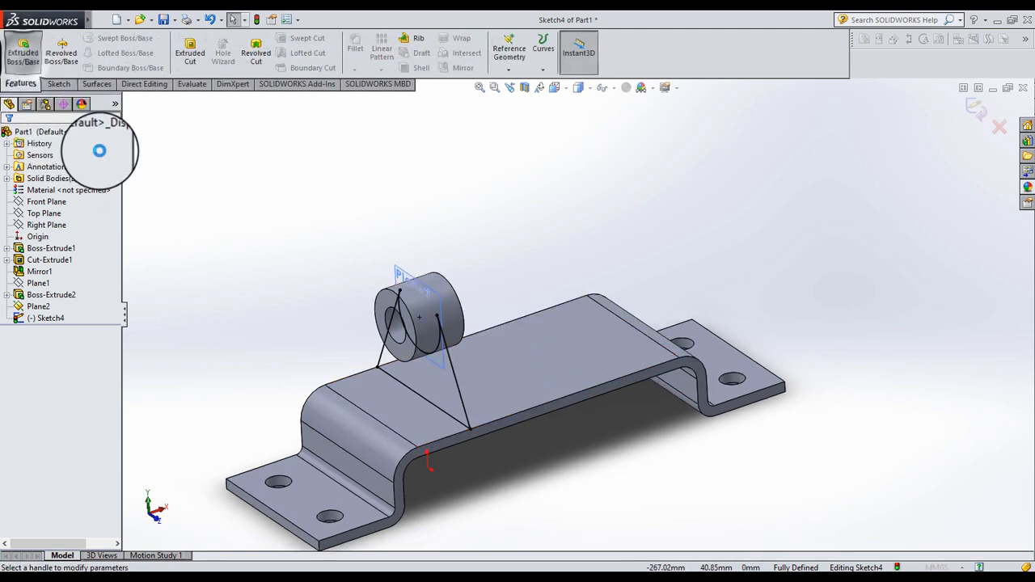
{"action": "left_click", "coordinate": [93, 215]}
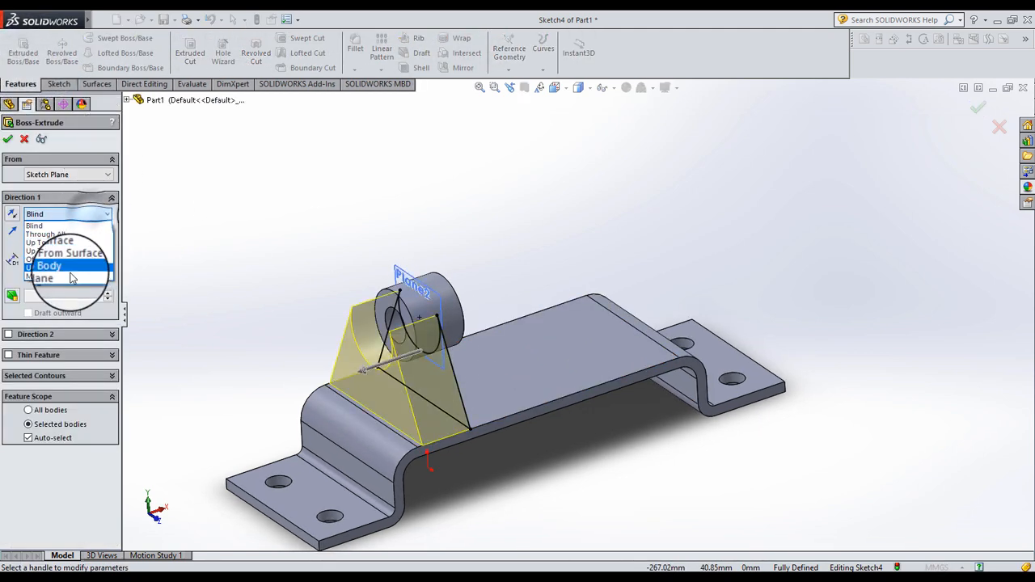
{"action": "left_click", "coordinate": [70, 276]}
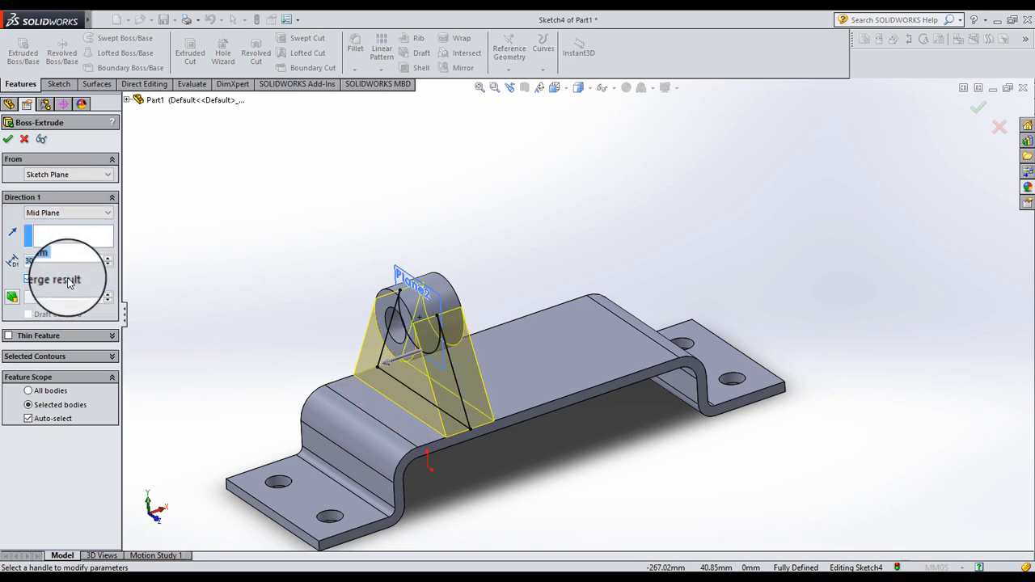
{"action": "type", "text": "6"}
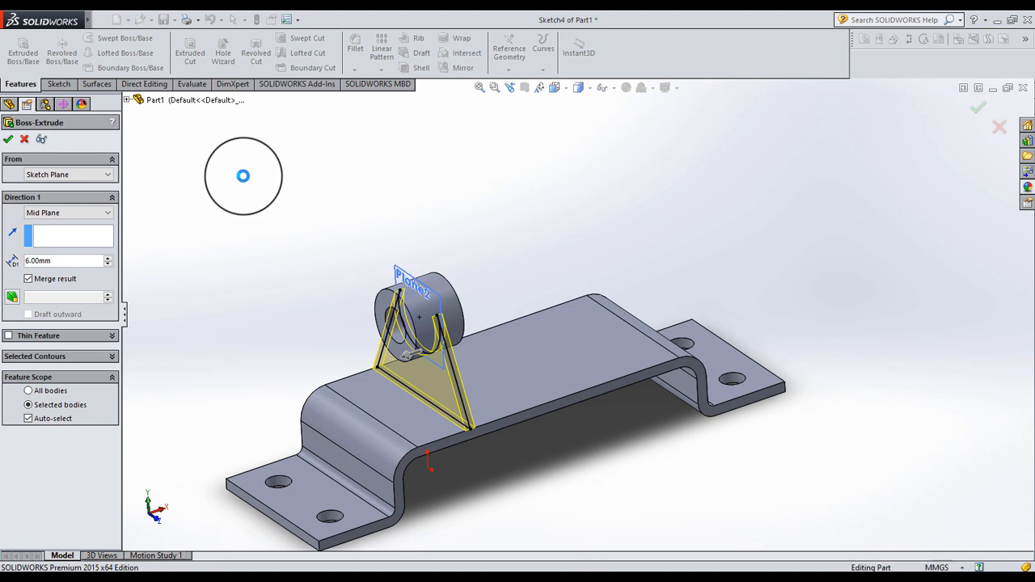
{"action": "left_click", "coordinate": [266, 176]}
Fillet the two 90 mm edges where the web's faces meet the plate with a 3 mm radius.
{"action": "mouse_move", "coordinate": [417, 339]}
{"action": "middle_mouse_down"}
{"action": "mouse_move", "coordinate": [434, 302]}
{"action": "mouse_move", "coordinate": [416, 338]}
{"action": "middle_mouse_up"}
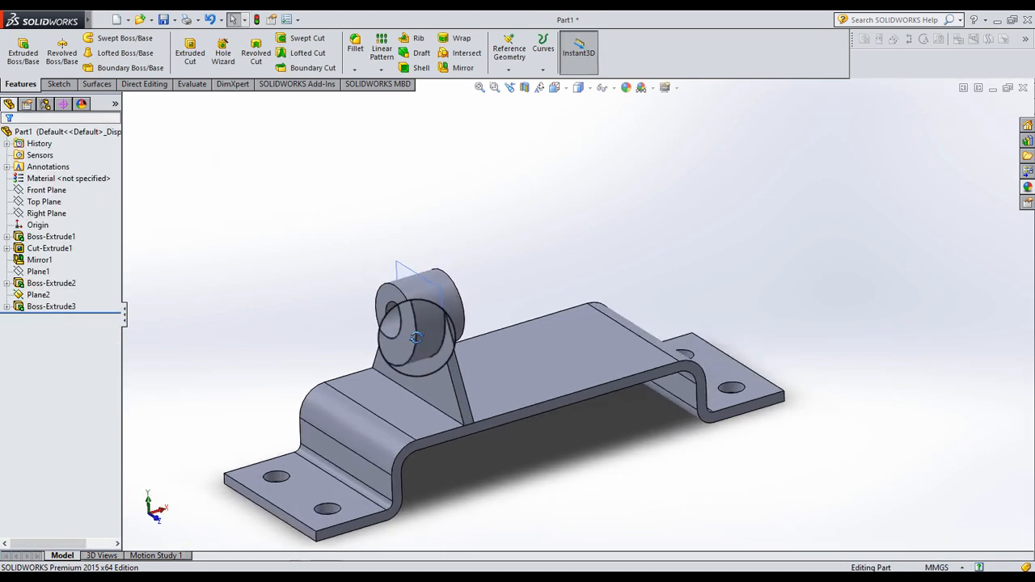
{"action": "scroll", "coordinate": [415, 338], "scroll_direction": "down", "scroll_amount": 3}
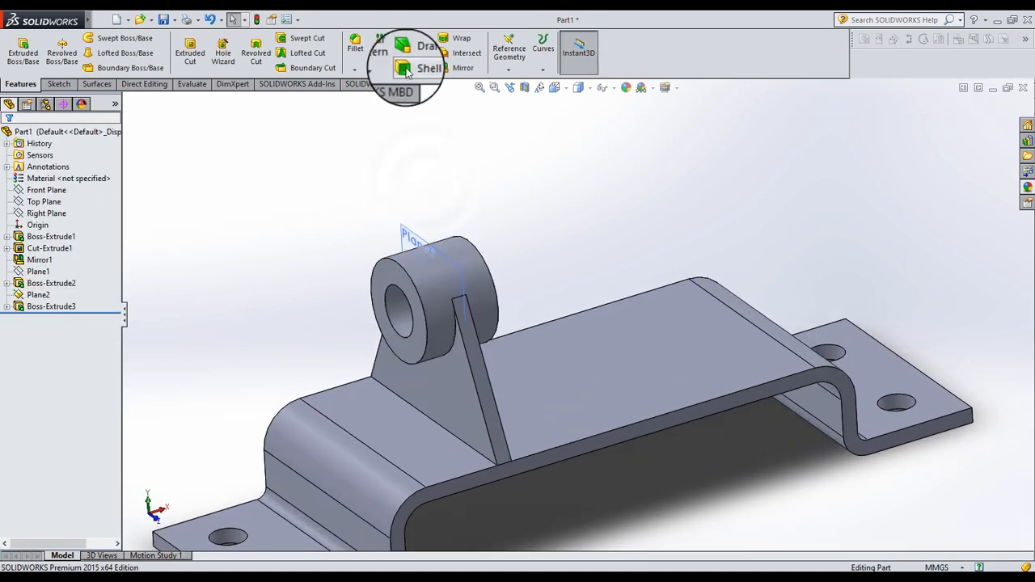
{"action": "left_click", "coordinate": [353, 56]}
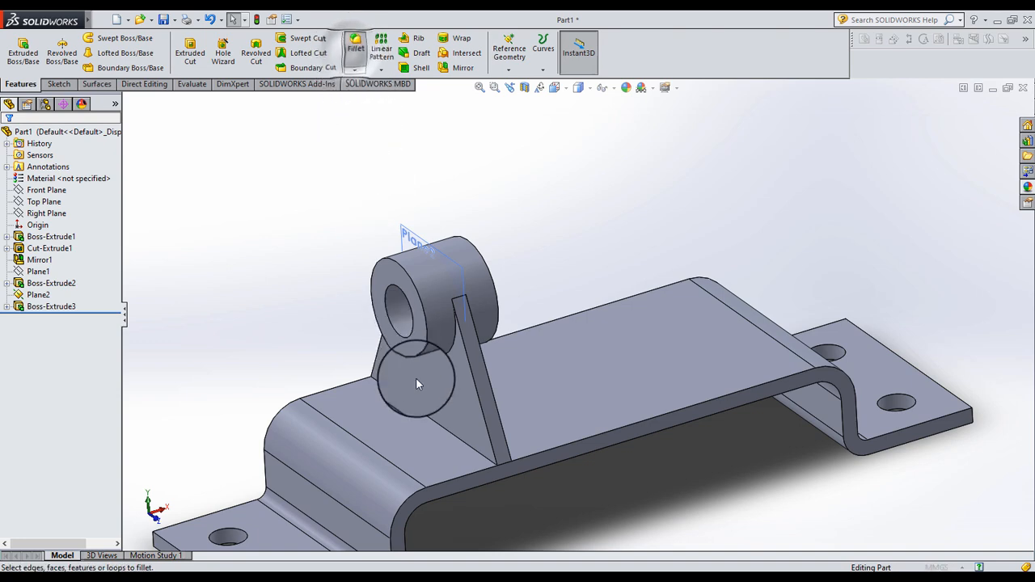
{"action": "left_click", "coordinate": [443, 433]}
{"action": "middle_click_drag", "start_coordinate": [450, 405], "coordinate": [517, 442]}
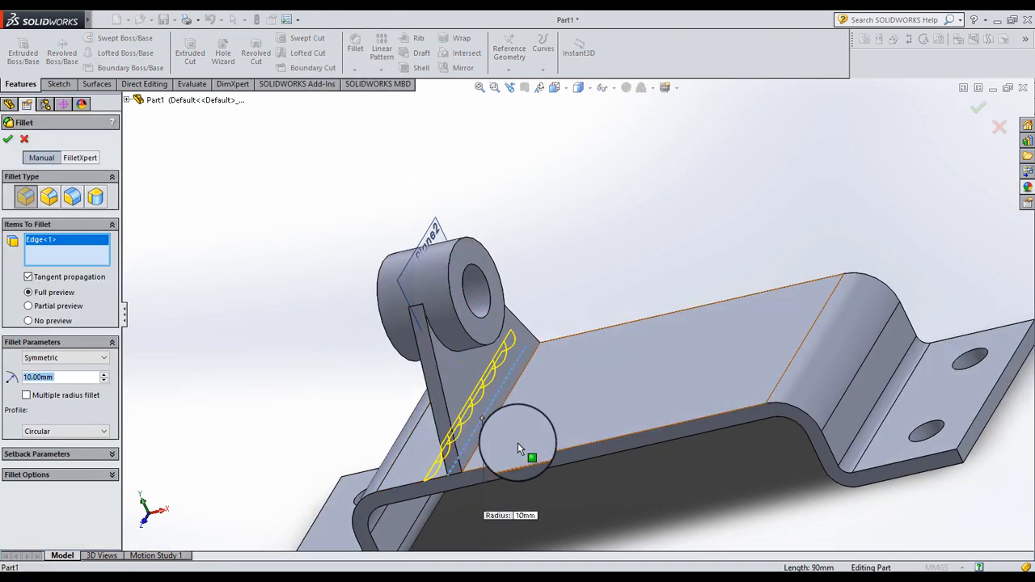
{"action": "left_click", "coordinate": [497, 415]}
{"action": "middle_click_drag", "start_coordinate": [504, 404], "coordinate": [465, 372]}
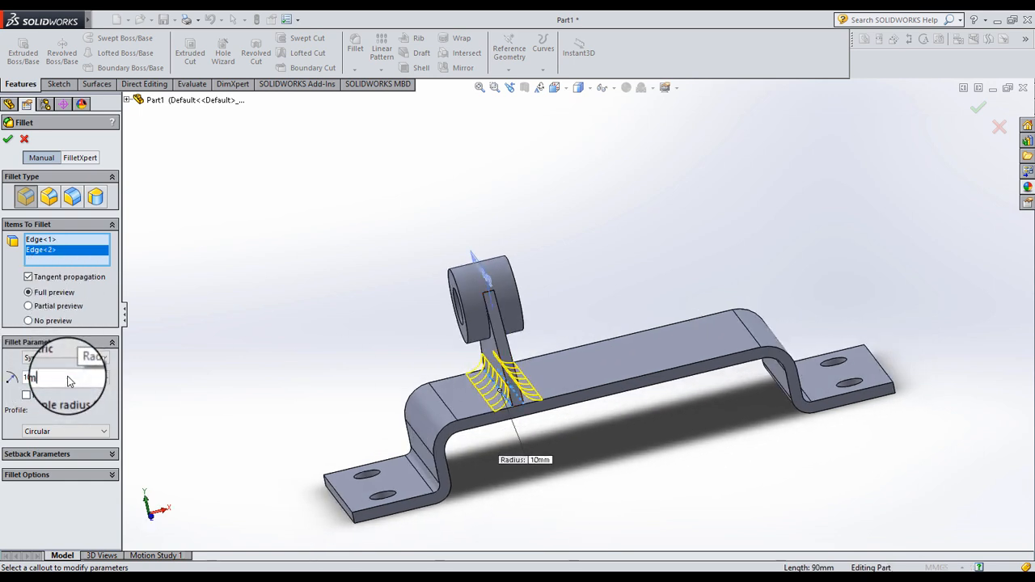
{"action": "key", "text": "BackSpace"}
{"action": "key", "text": "BackSpace"}
{"action": "key", "text": "BackSpace"}
{"action": "key", "text": "BackSpace"}
{"action": "type", "text": "3"}
{"action": "key", "text": "Return"}
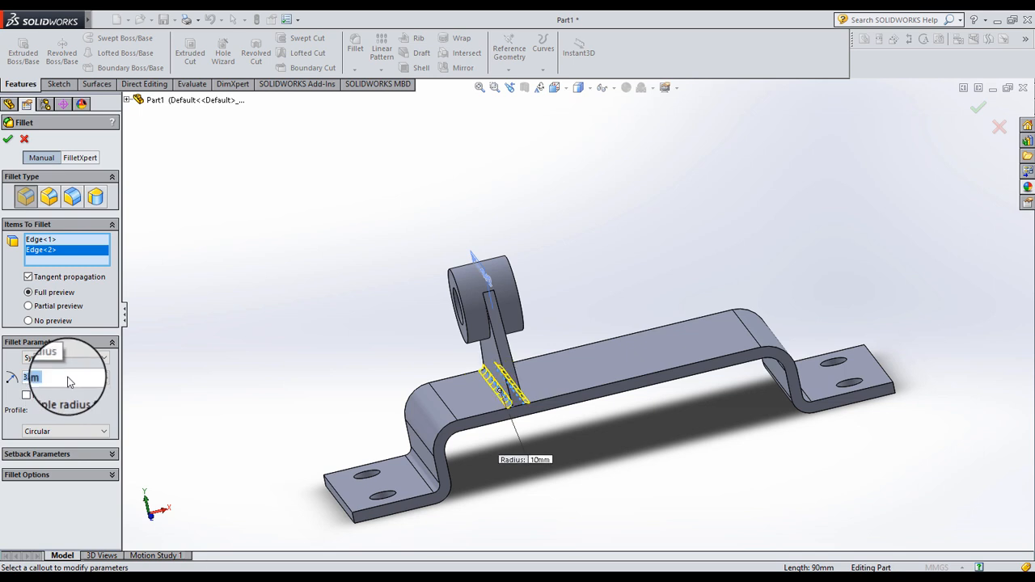
{"action": "left_click", "coordinate": [6, 142]}
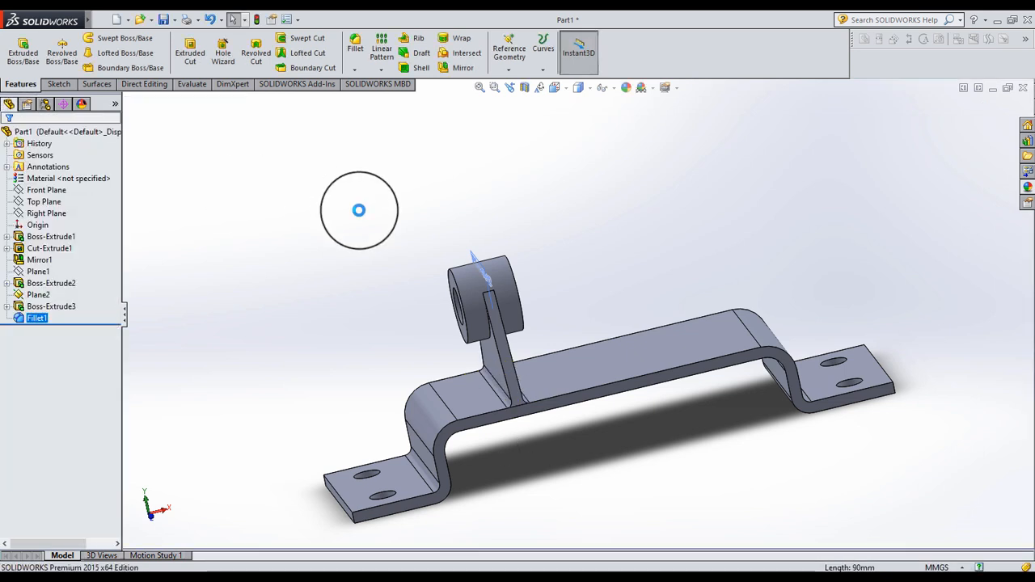
Mirror the tube, the web and the web's base fillet about the Right Plane.
{"action": "mouse_move", "coordinate": [539, 356]}
{"action": "middle_mouse_down"}
{"action": "mouse_move", "coordinate": [561, 321]}
{"action": "mouse_move", "coordinate": [551, 348]}
{"action": "middle_mouse_up"}
{"action": "scroll", "coordinate": [609, 334], "scroll_direction": "up", "scroll_amount": 2}
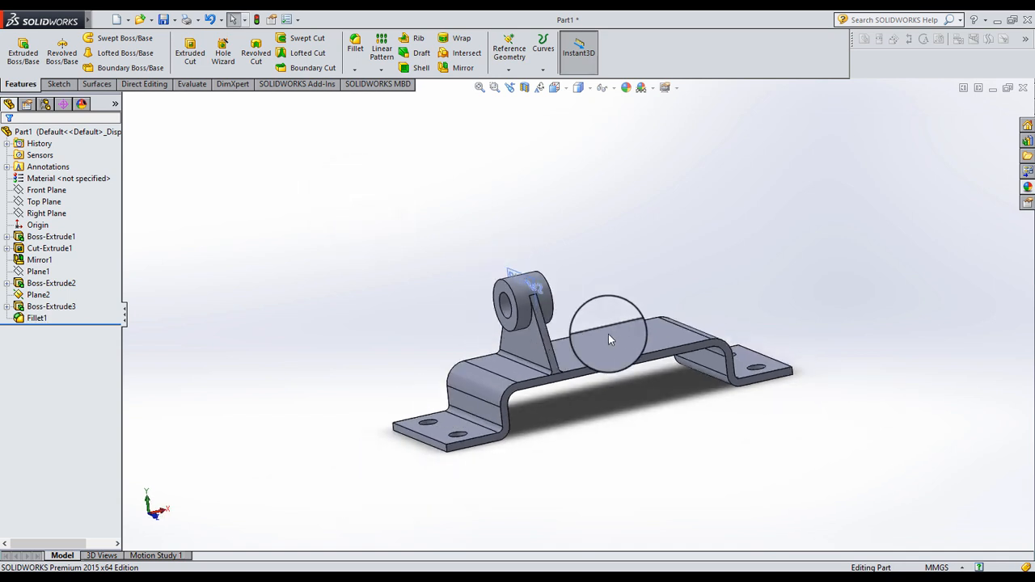
{"action": "scroll", "coordinate": [674, 325], "scroll_direction": "down", "scroll_amount": 2}
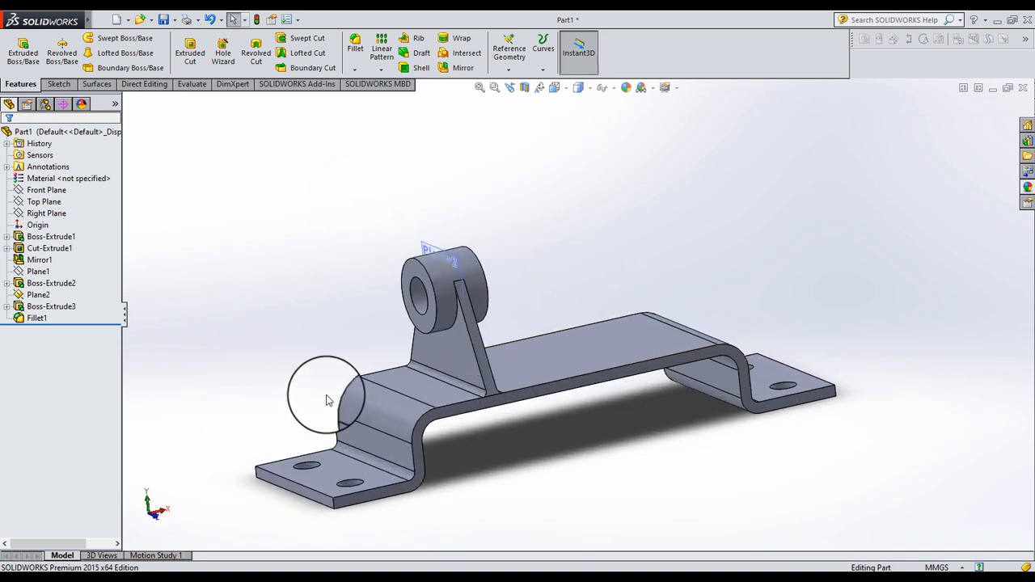
{"action": "left_click", "coordinate": [462, 68]}
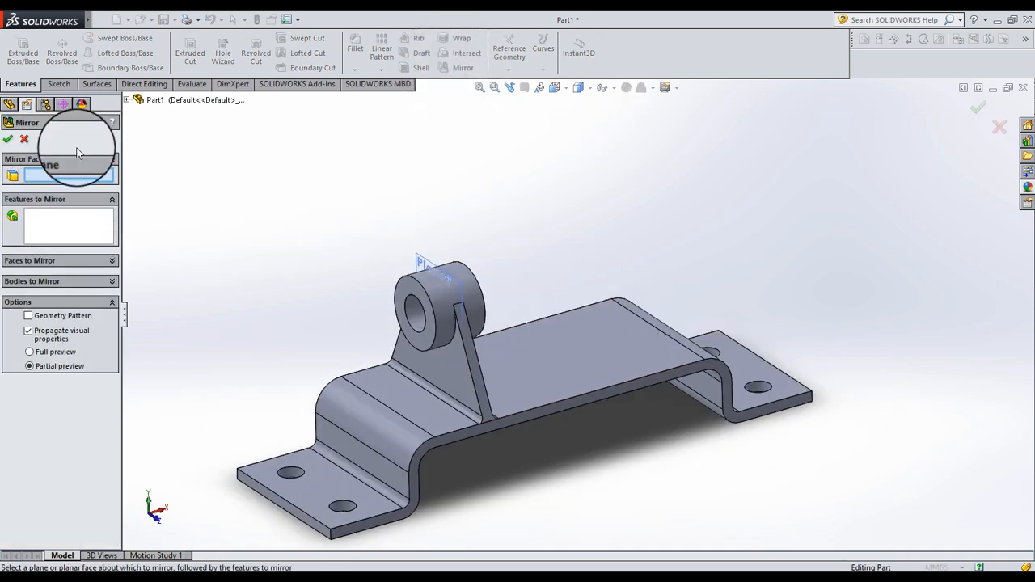
{"action": "left_click", "coordinate": [127, 100]}
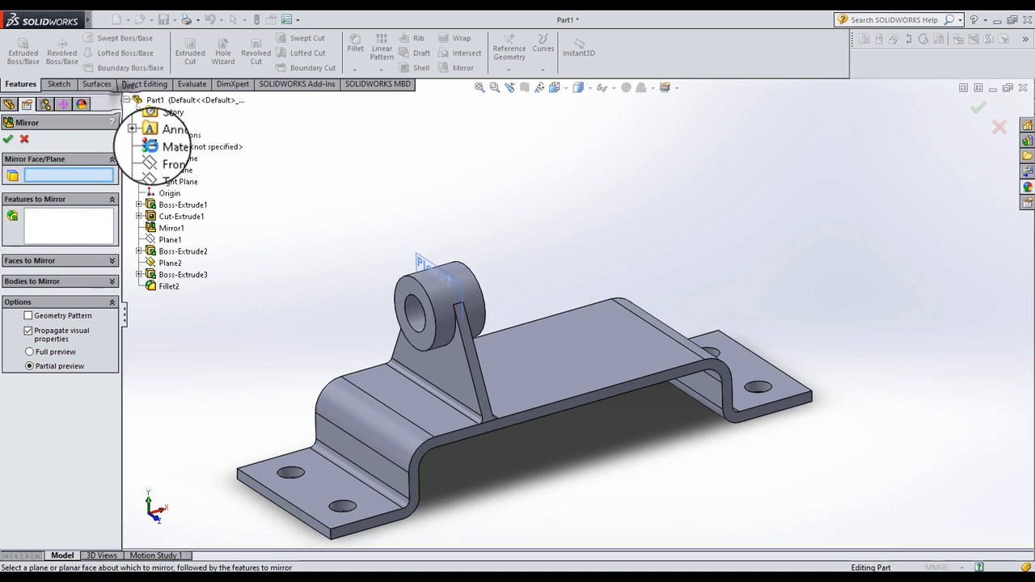
{"action": "left_click", "coordinate": [171, 183]}
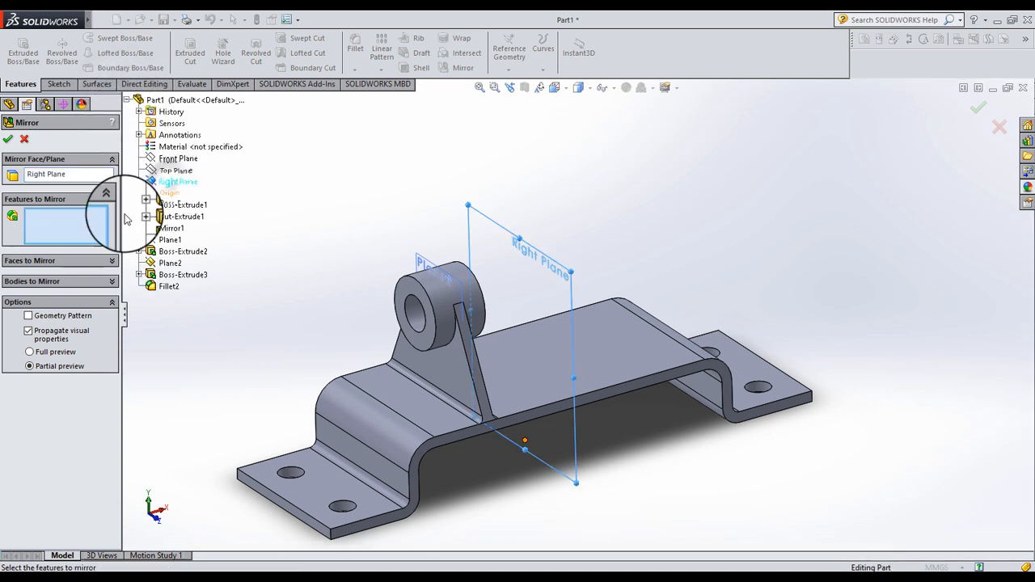
{"action": "left_click", "coordinate": [182, 257]}
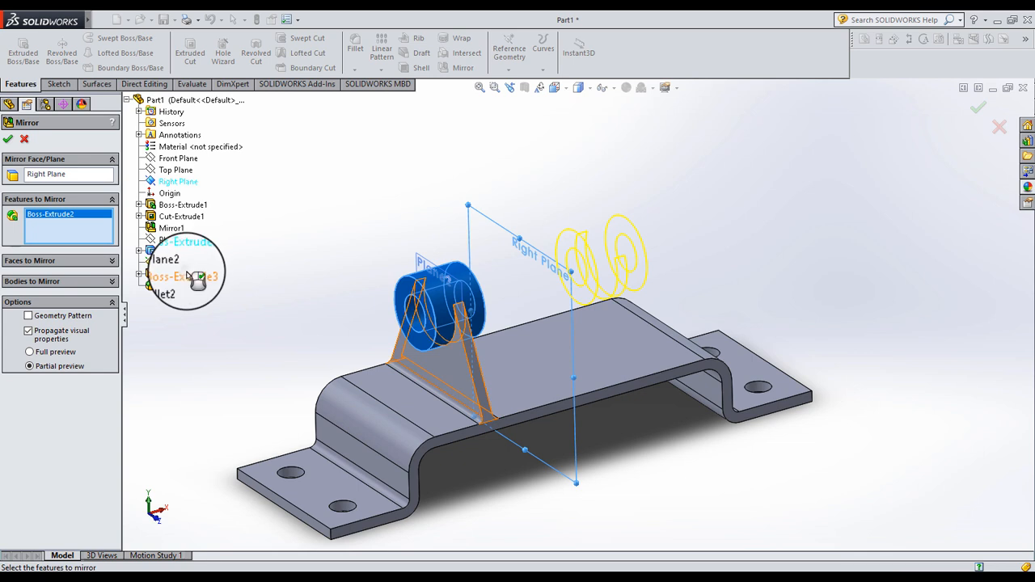
{"action": "left_click", "coordinate": [187, 276]}
{"action": "left_click", "coordinate": [171, 287]}
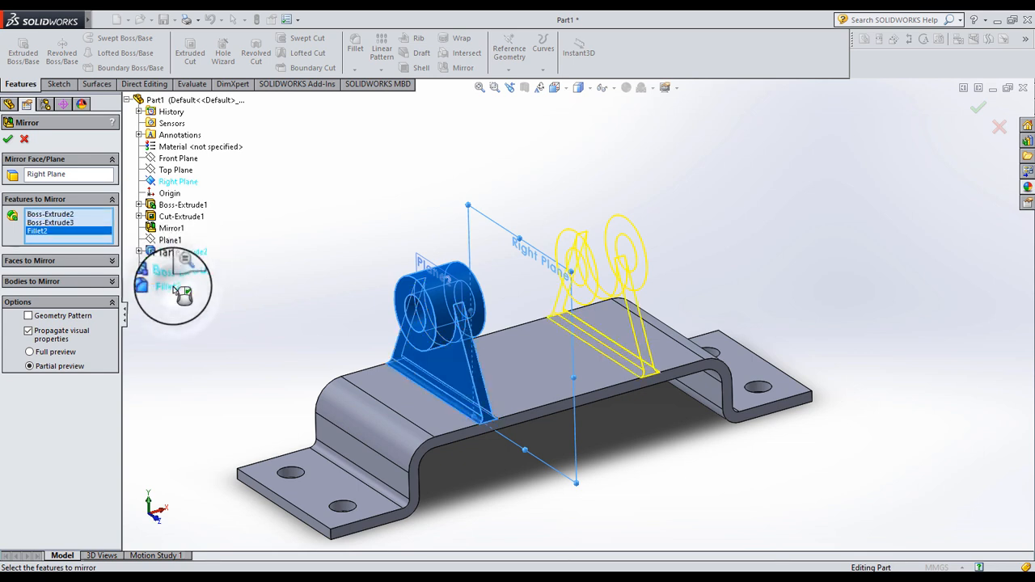
{"action": "left_click", "coordinate": [11, 140]}
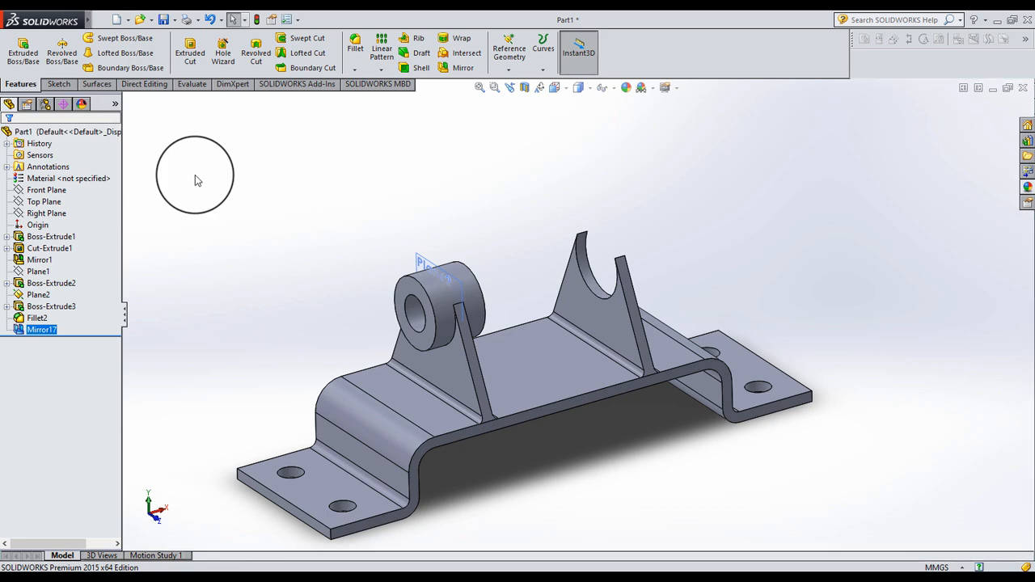
Mirror the tube boss about the Right Plane onto the mirrored web.
{"action": "left_click", "coordinate": [458, 68]}
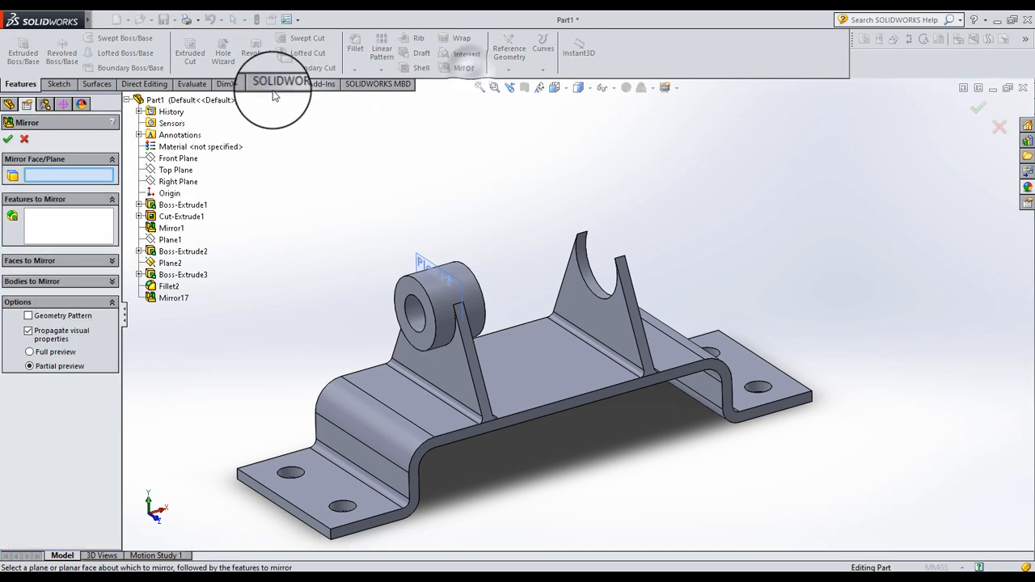
{"action": "left_click", "coordinate": [176, 181]}
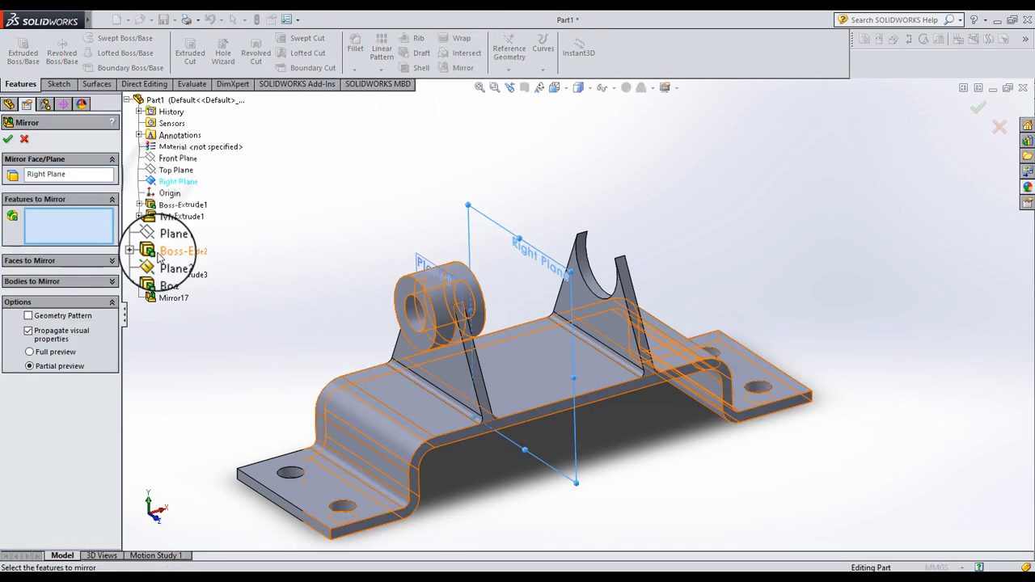
{"action": "left_click", "coordinate": [169, 252]}
{"action": "left_click", "coordinate": [7, 139]}
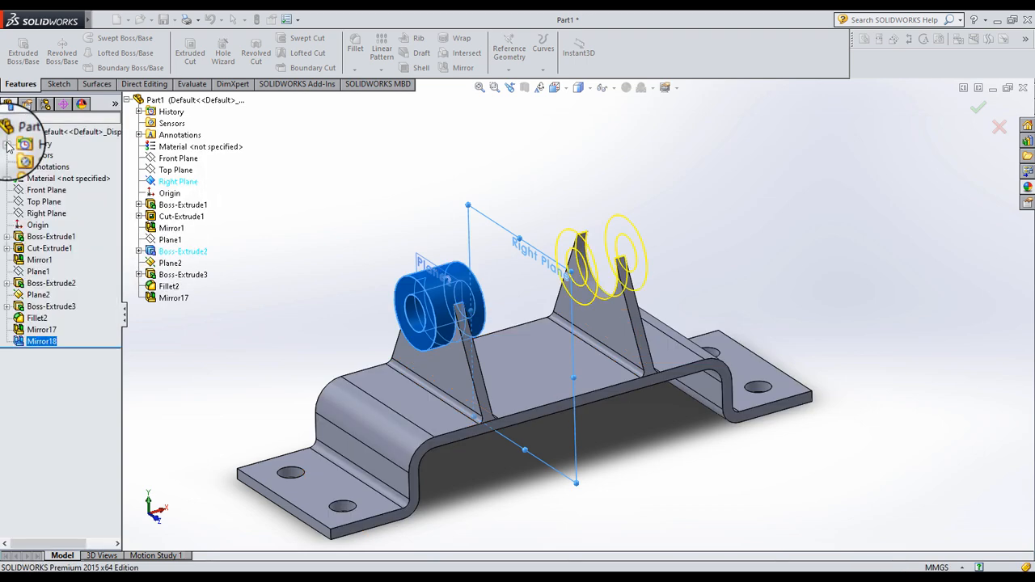
Hide the reference planes in the graphics area.
{"action": "scroll", "coordinate": [449, 305], "scroll_direction": "up", "scroll_amount": 3}
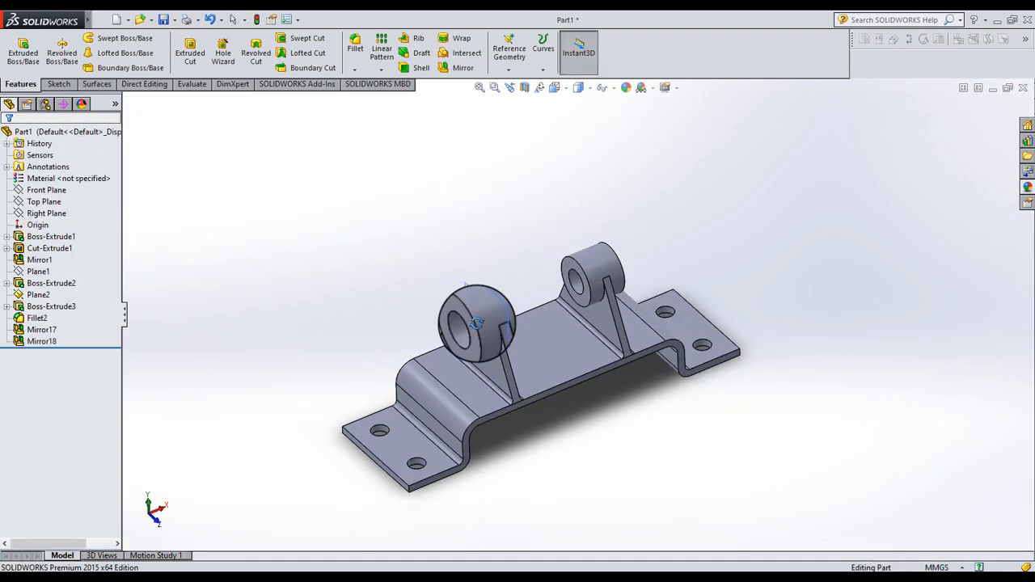
{"action": "left_click", "coordinate": [604, 87]}
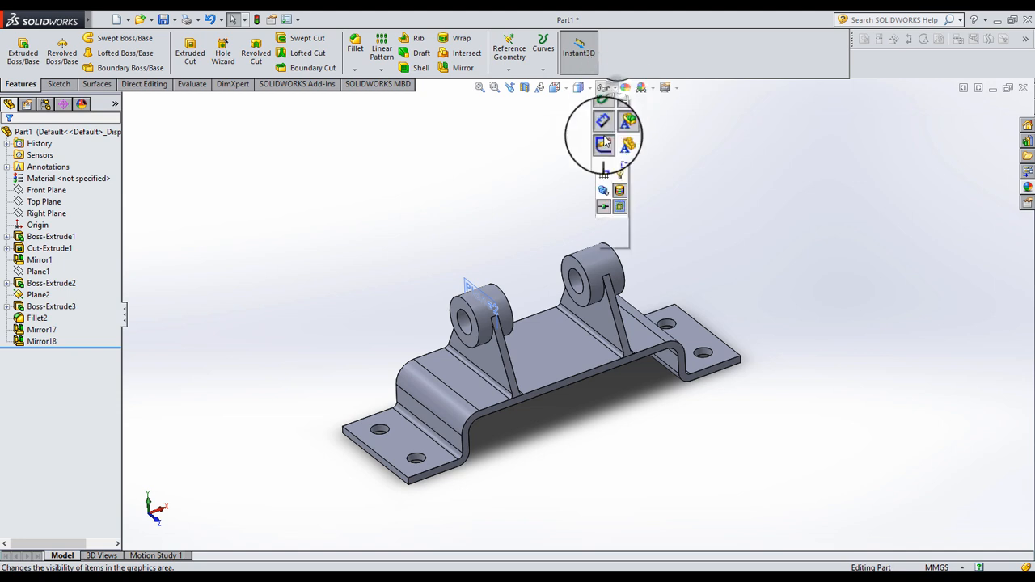
{"action": "left_click", "coordinate": [603, 103]}
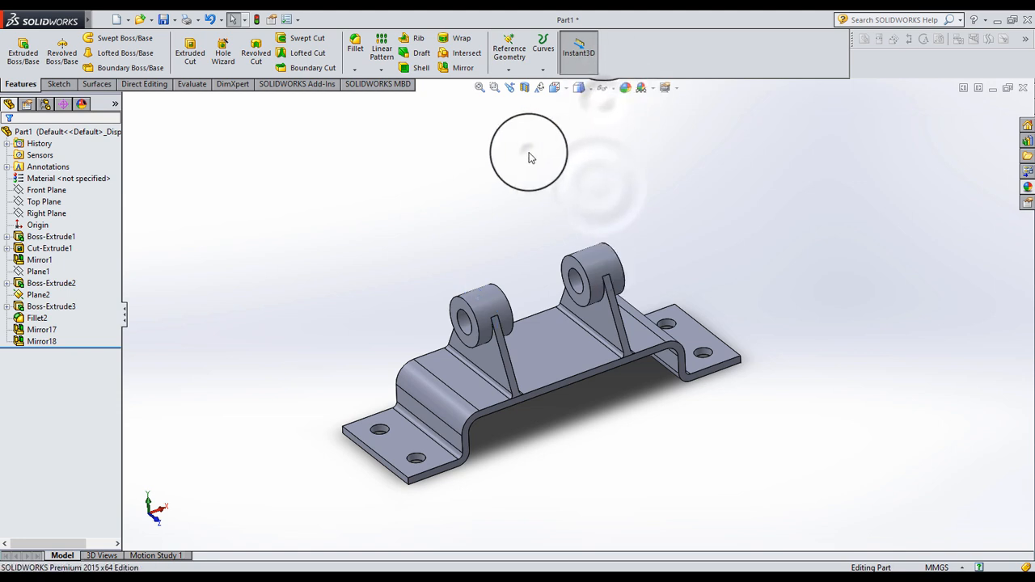
Apply an orange colour from the standard swatches to the whole part.
{"action": "left_click", "coordinate": [571, 353]}
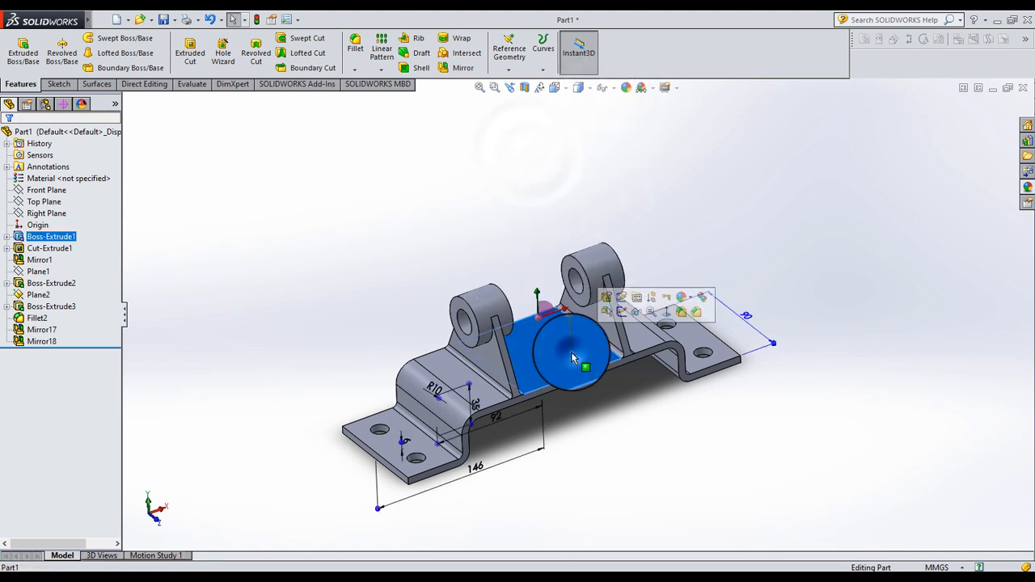
{"action": "left_click", "coordinate": [690, 298]}
{"action": "left_click", "coordinate": [695, 356]}
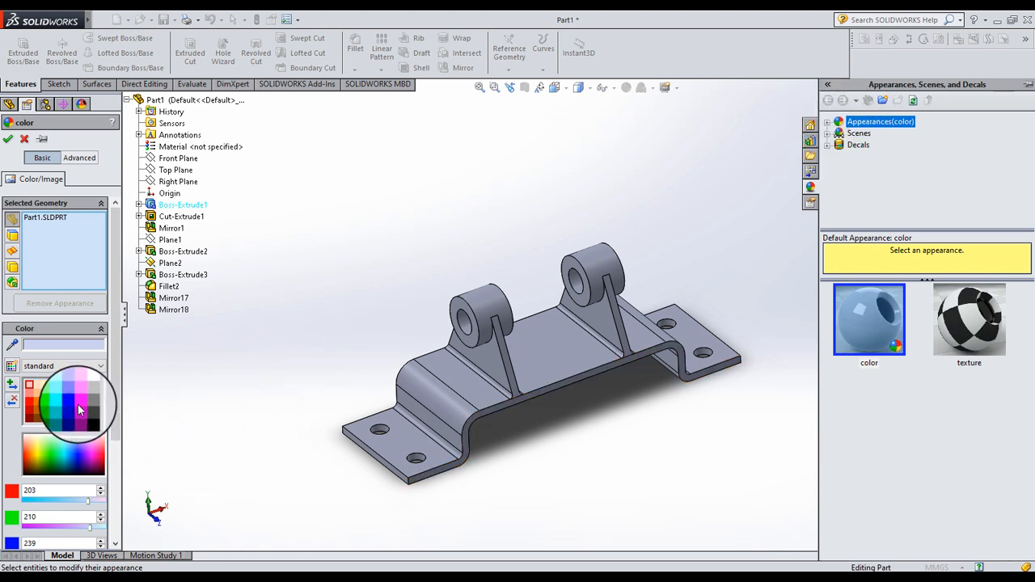
{"action": "left_click", "coordinate": [38, 398]}
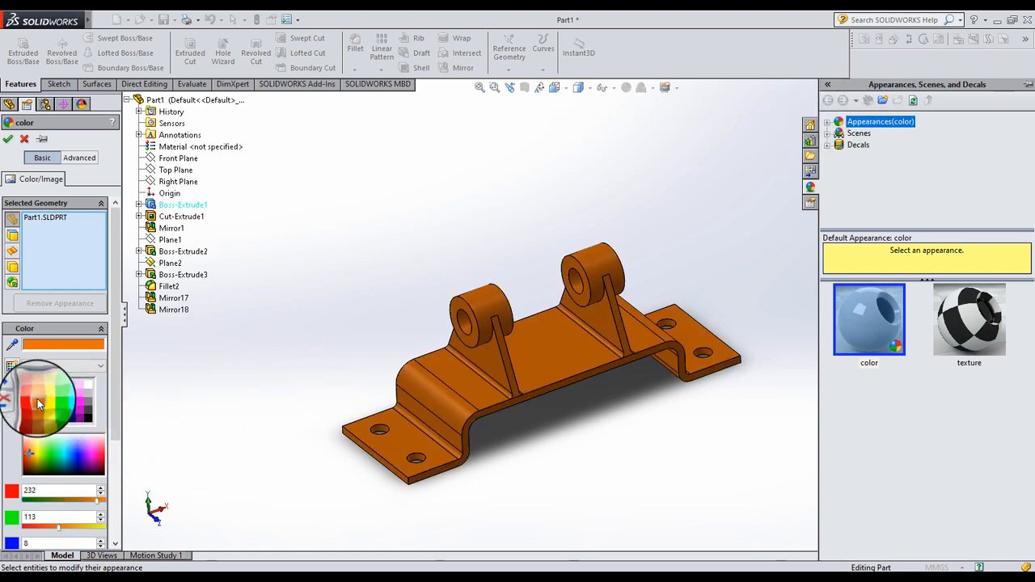
{"action": "left_click", "coordinate": [9, 141]}
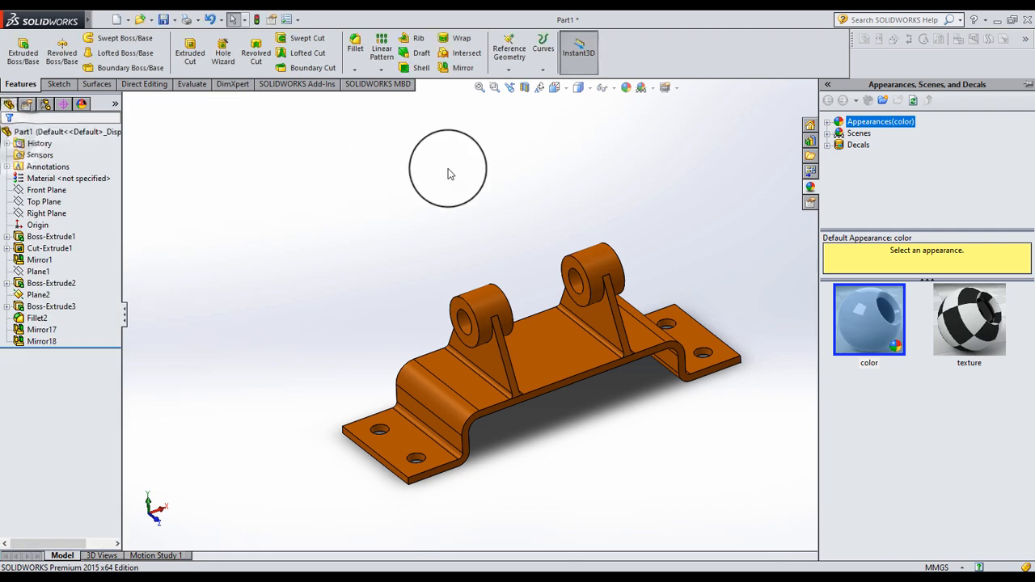
{"action": "middle_click_drag", "start_coordinate": [670, 347], "coordinate": [589, 357]}
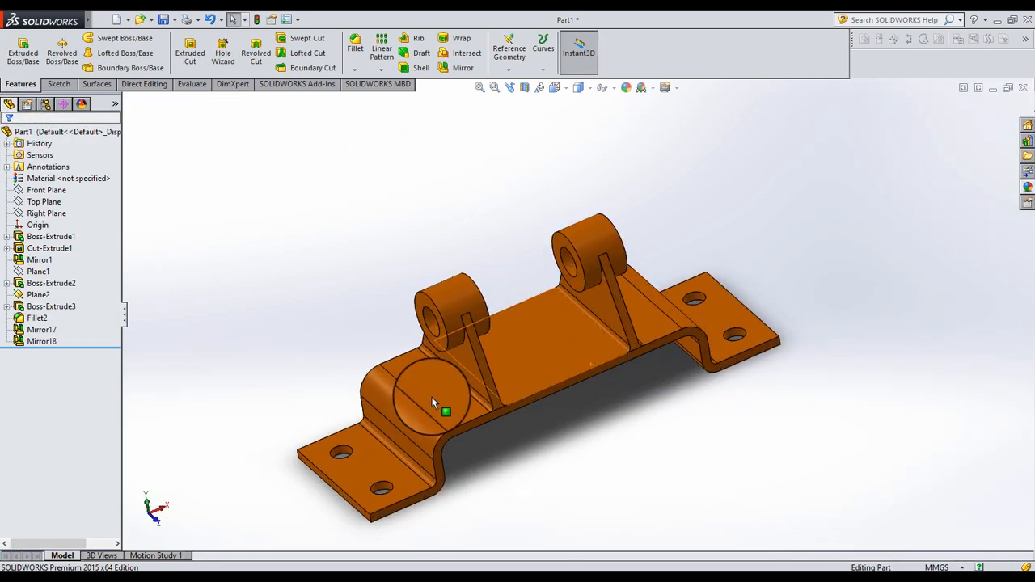
{"action": "scroll", "coordinate": [517, 368], "scroll_direction": "down", "scroll_amount": 3}
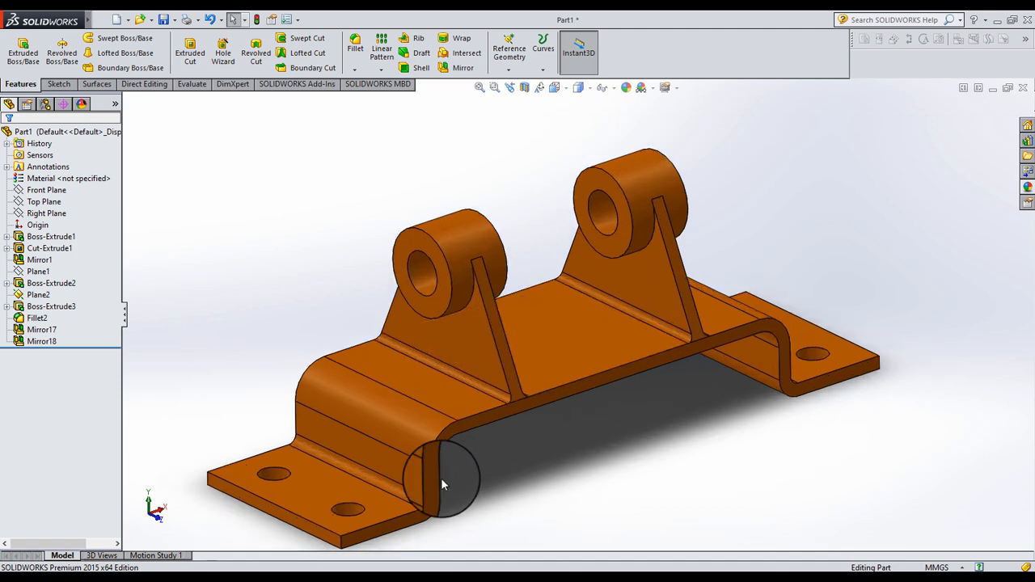
{"action": "scroll", "coordinate": [441, 485], "scroll_direction": "up", "scroll_amount": 2}
{"action": "scroll", "coordinate": [589, 244], "scroll_direction": "down", "scroll_amount": 2}
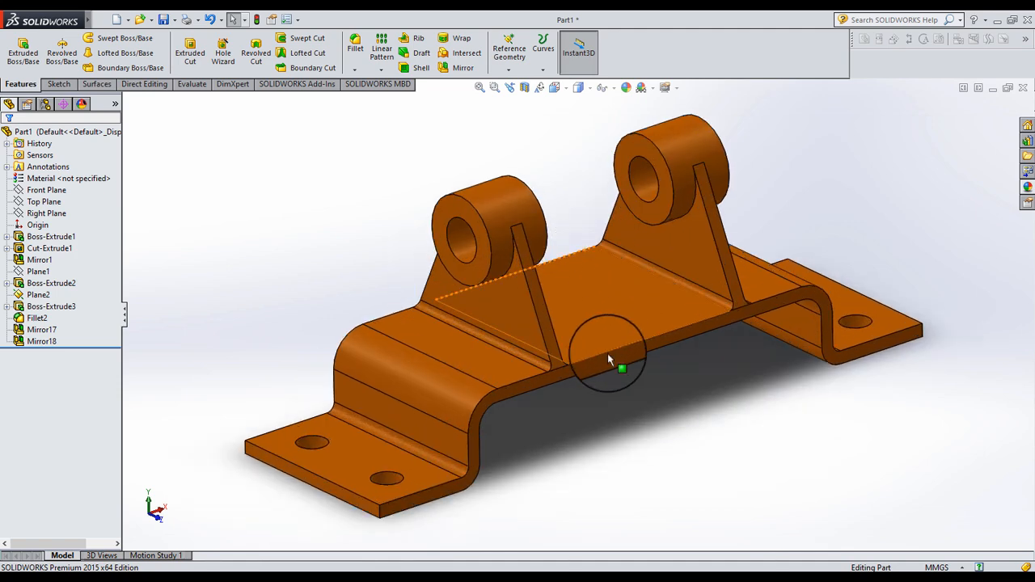